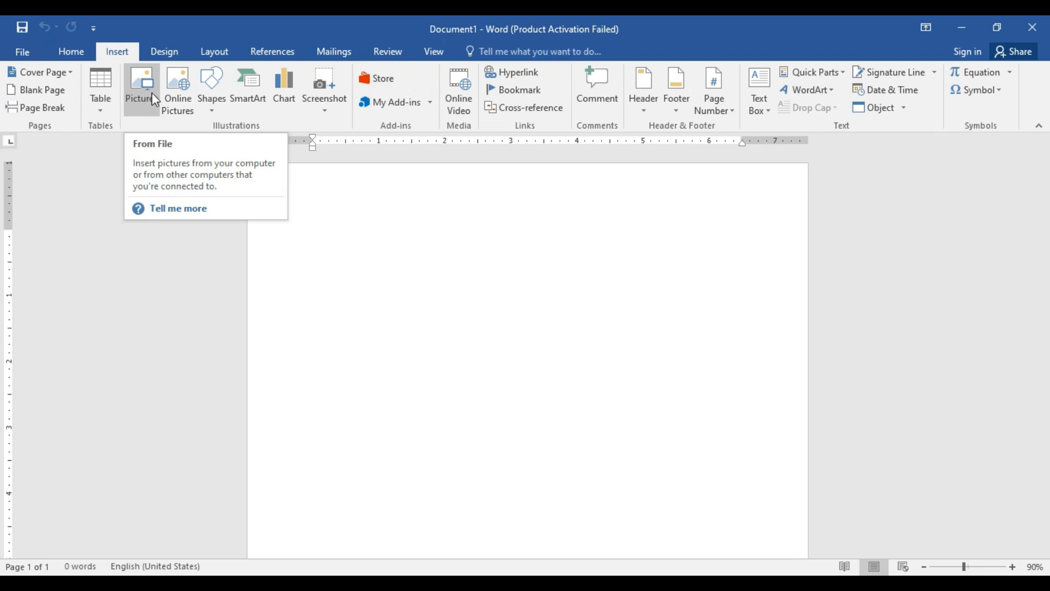
# Step: Insert the picture "images (22)" from the coral folder in Pictures into the blank document
pyautogui.click(1013, 566)
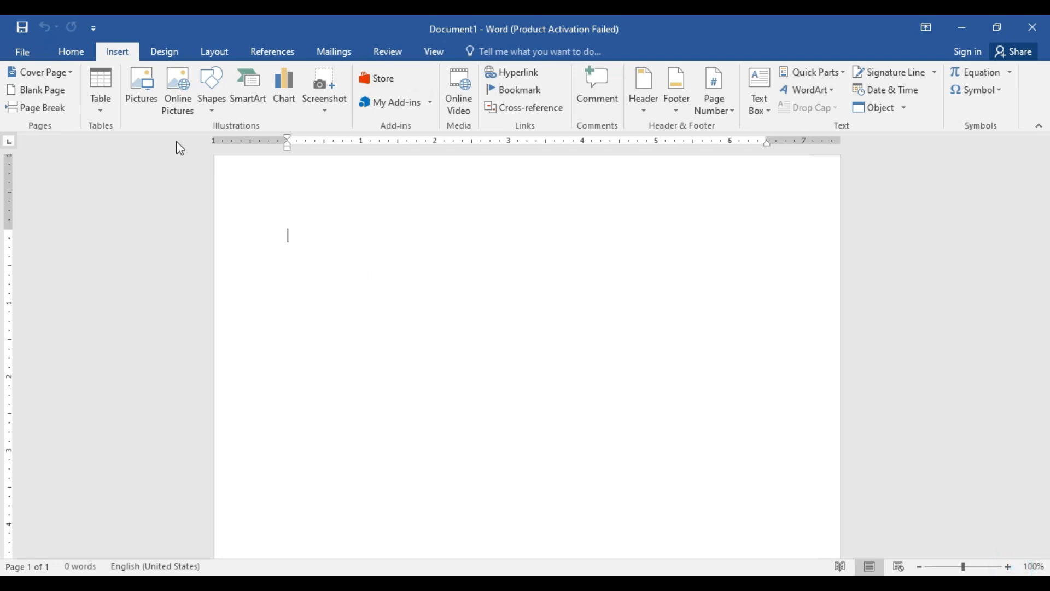
pyautogui.click(145, 109)
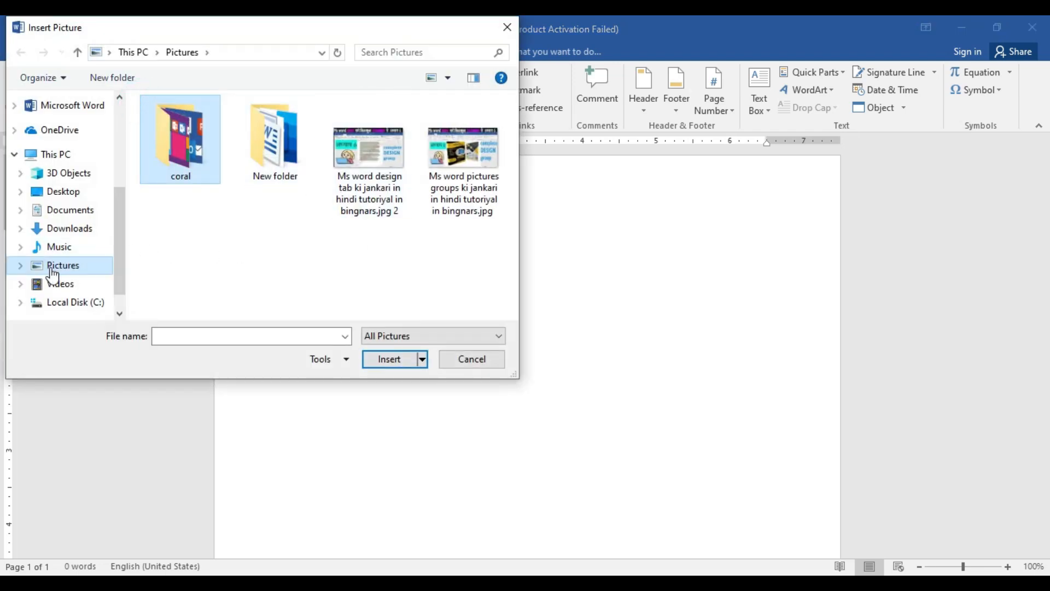
pyautogui.doubleClick(197, 158)
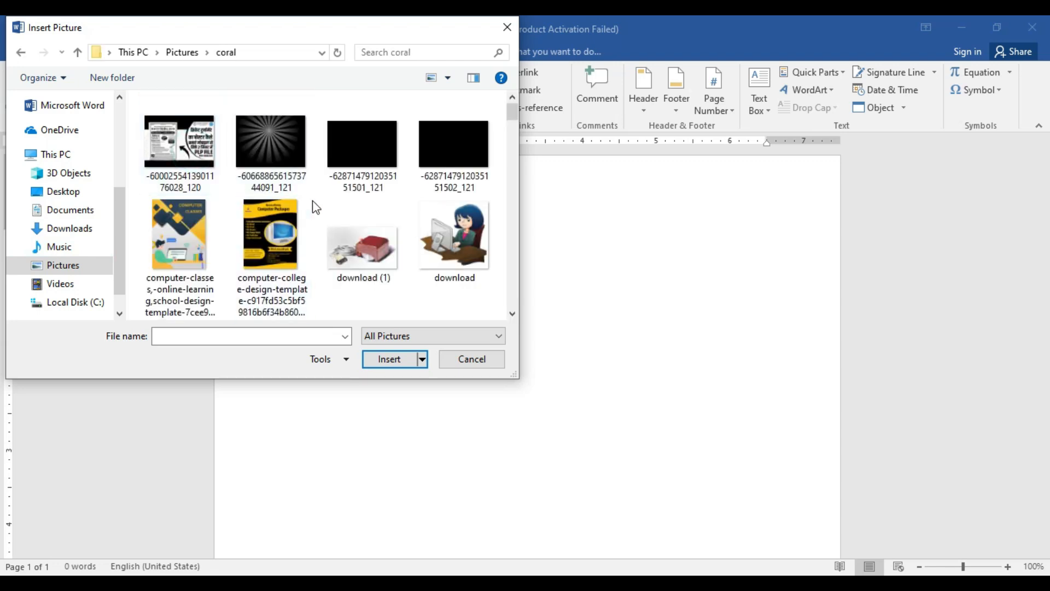
pyautogui.scroll(-10, 317, 208)
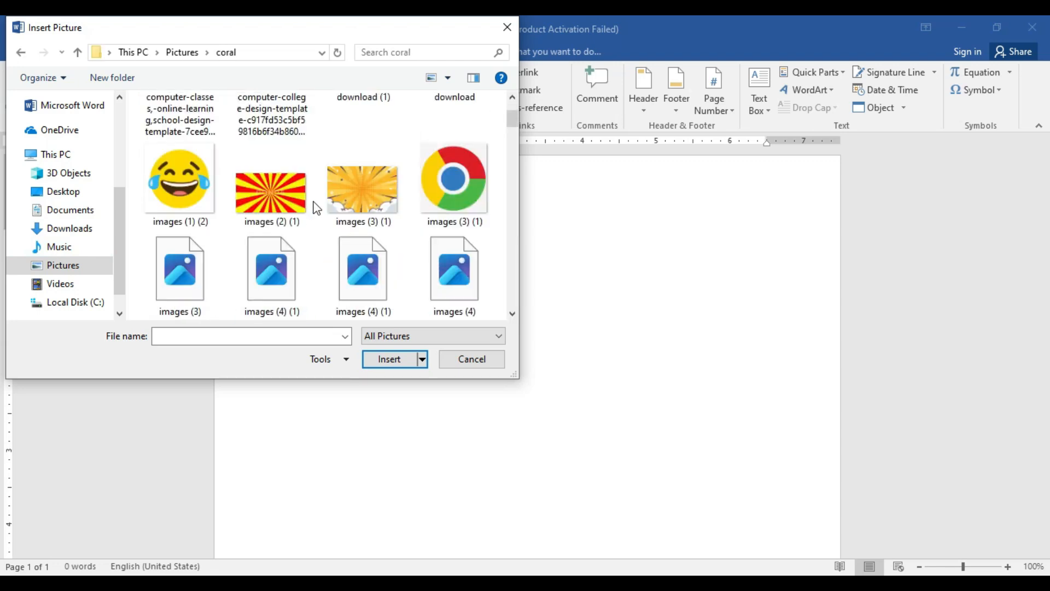
pyautogui.scroll(-8, 316, 208)
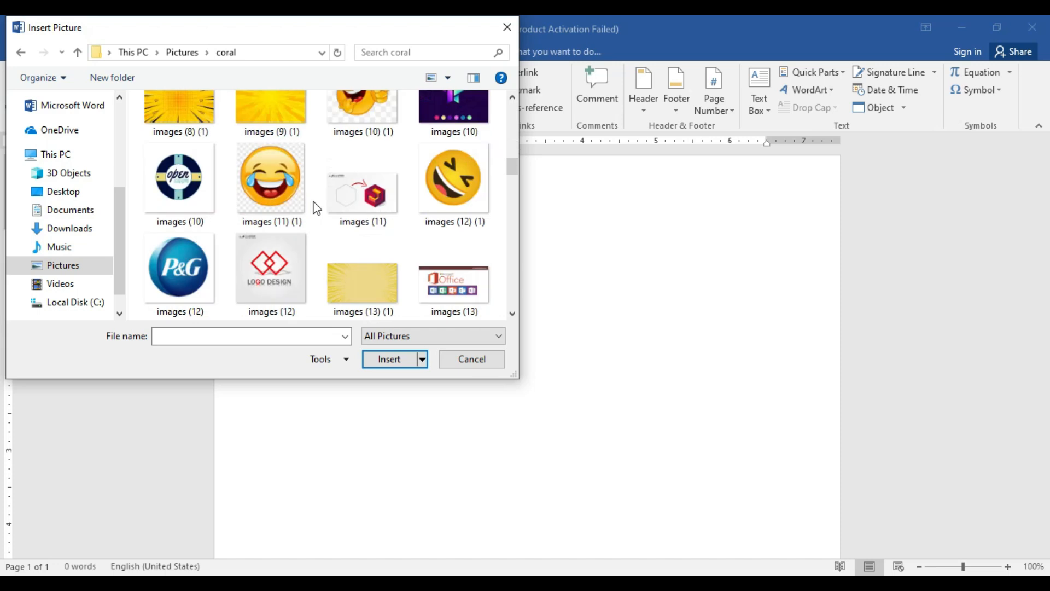
pyautogui.scroll(-5, 315, 206)
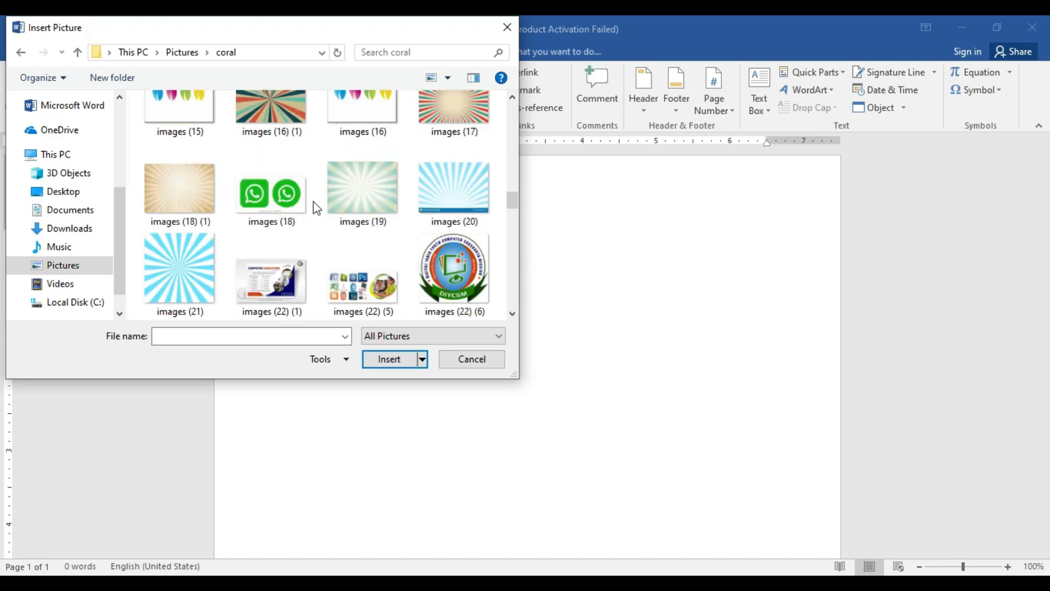
pyautogui.scroll(-5, 270, 209)
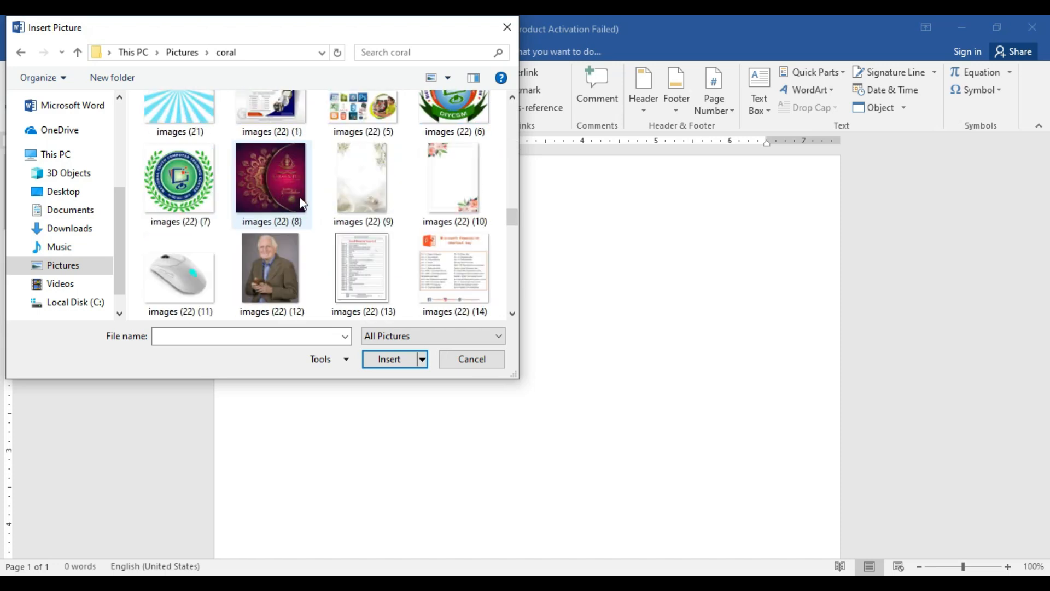
pyautogui.scroll(-10, 299, 204)
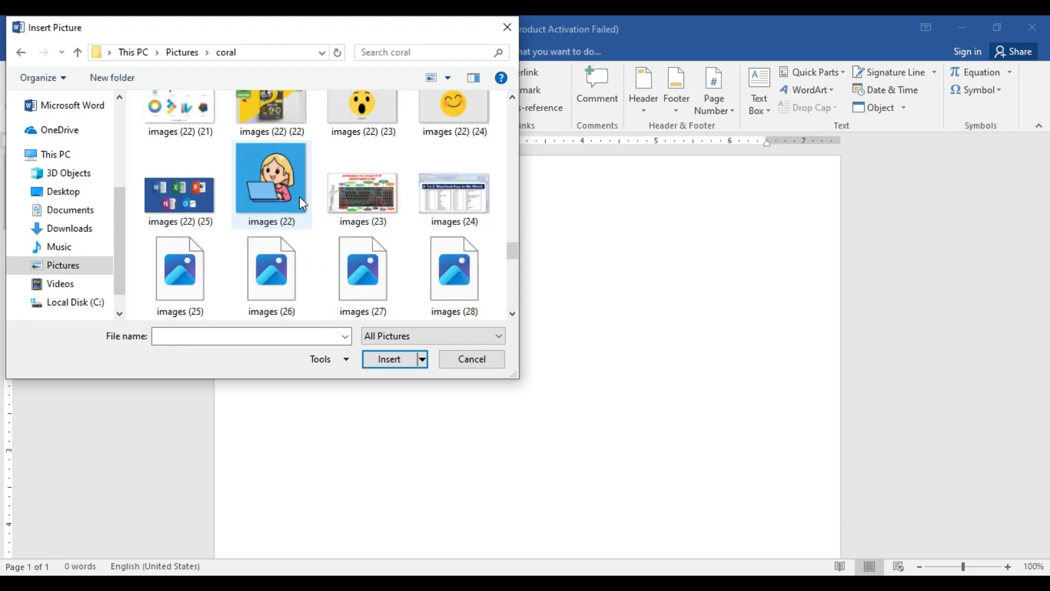
pyautogui.click(298, 195)
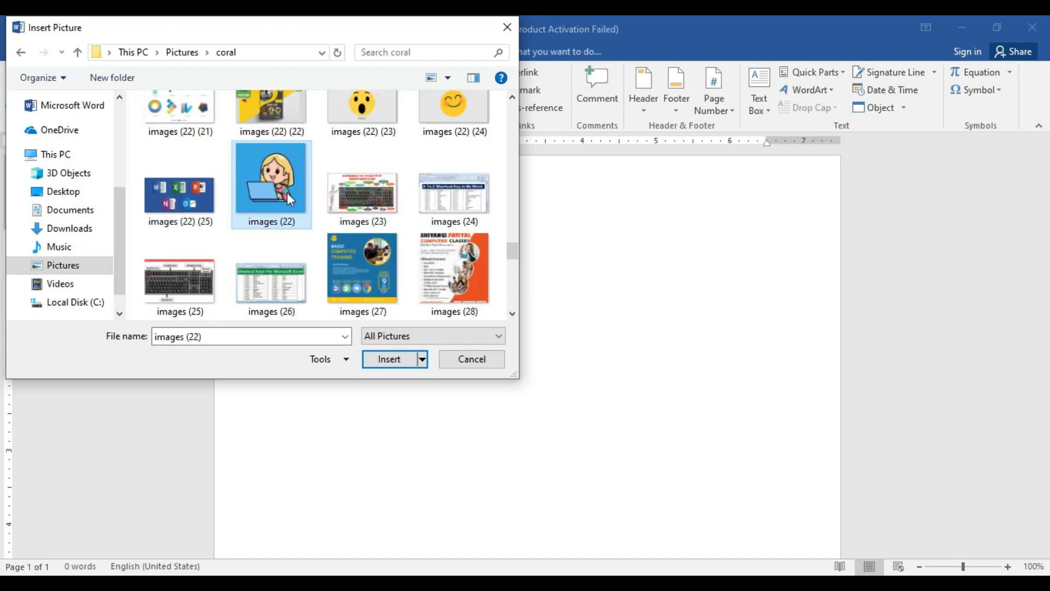
pyautogui.click(391, 361)
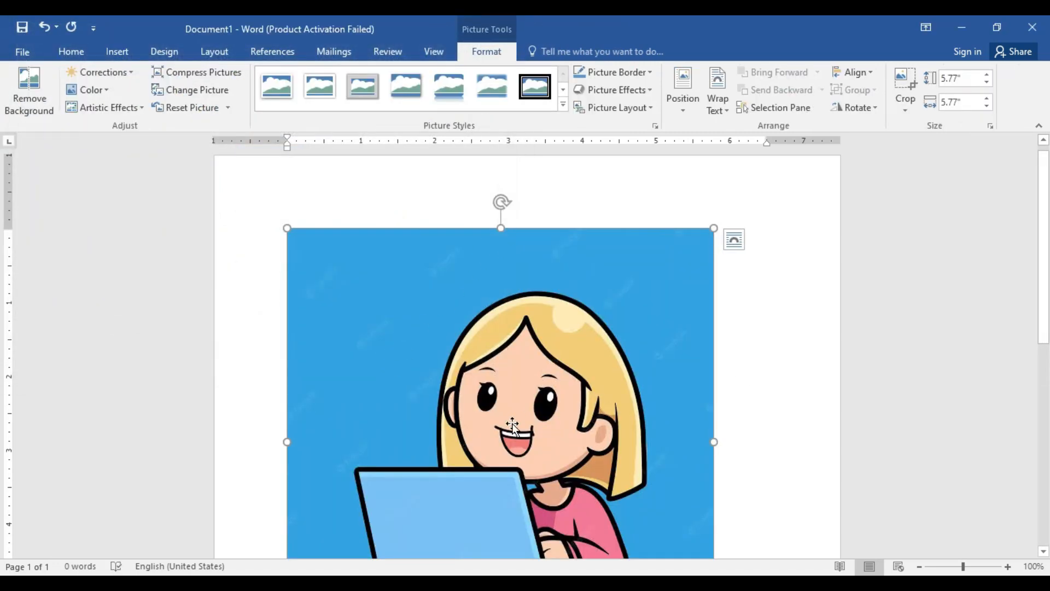
# Step: Shrink the inserted picture proportionally to about 4.06 inches square
pyautogui.scroll(-1, 525, 408)
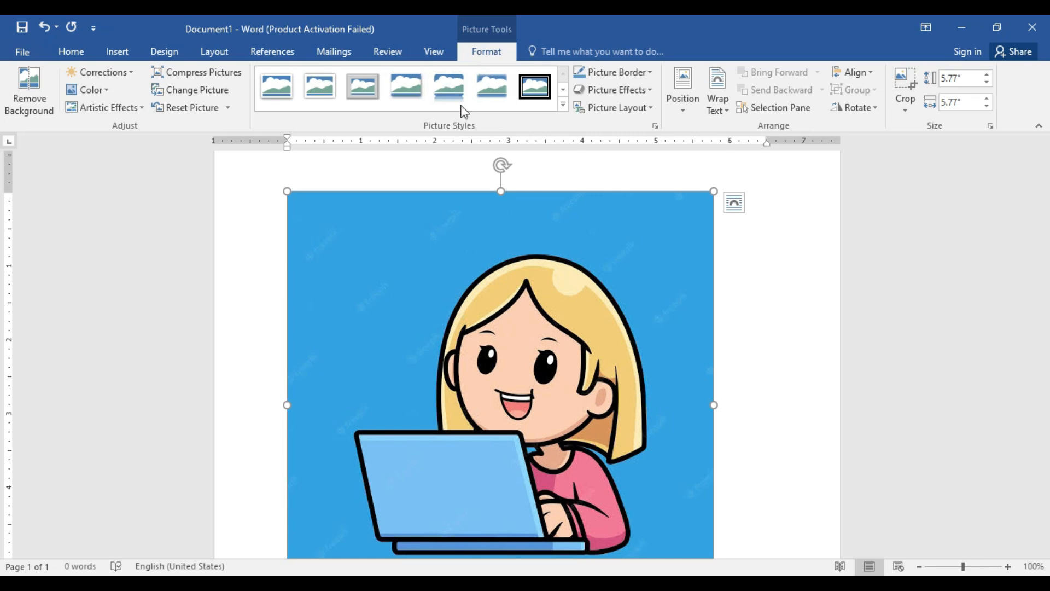
pyautogui.click(444, 163)
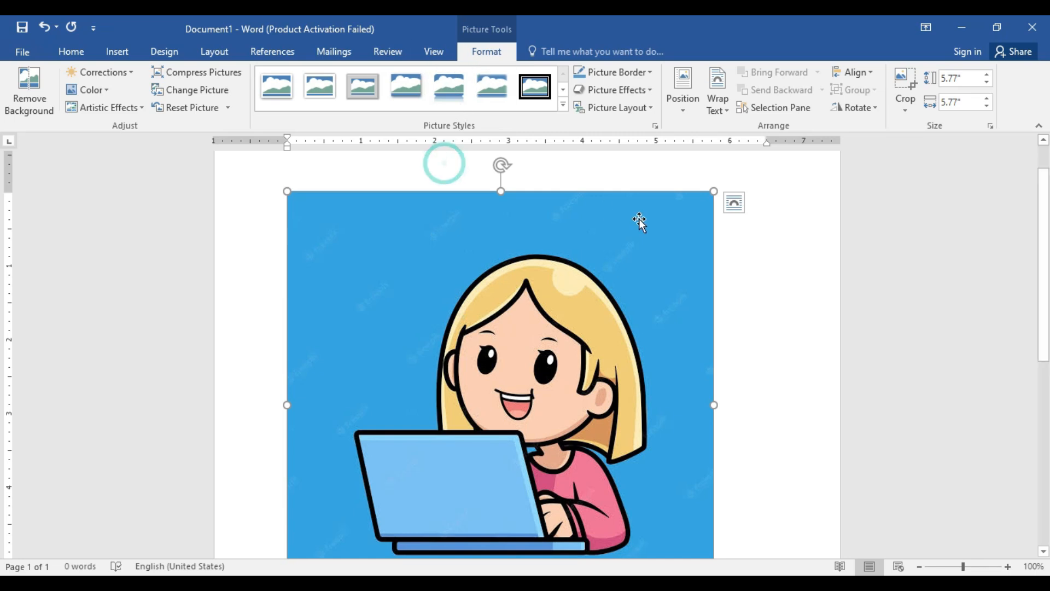
pyautogui.click(815, 283)
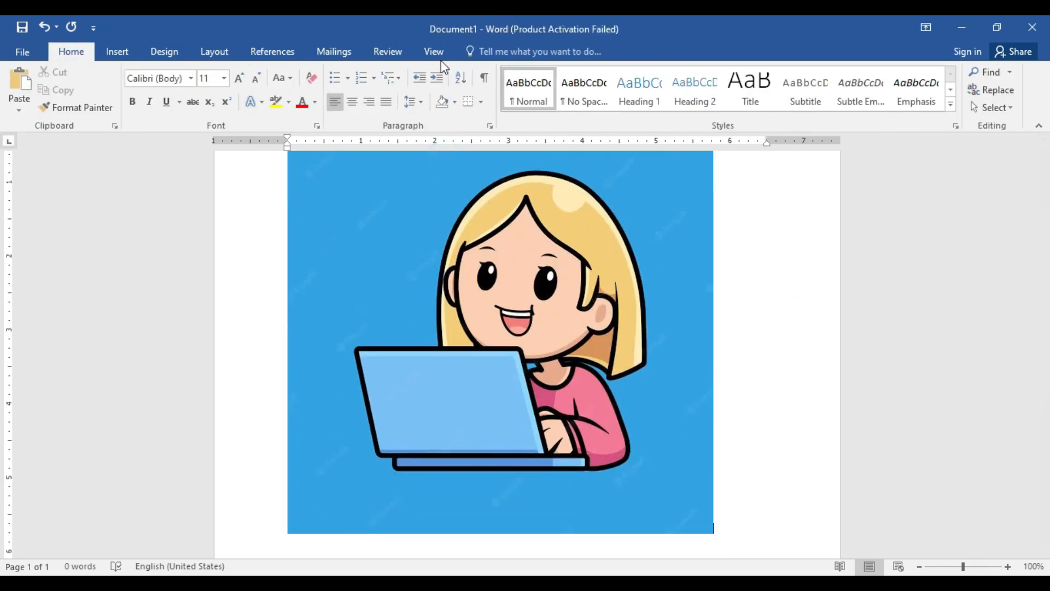
pyautogui.click(391, 251)
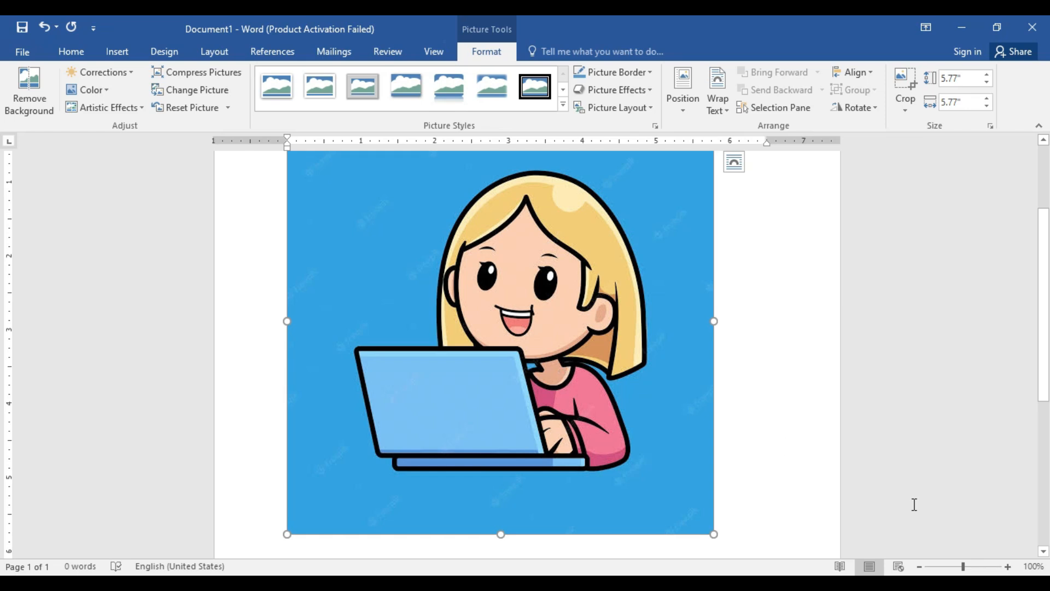
pyautogui.click(956, 566)
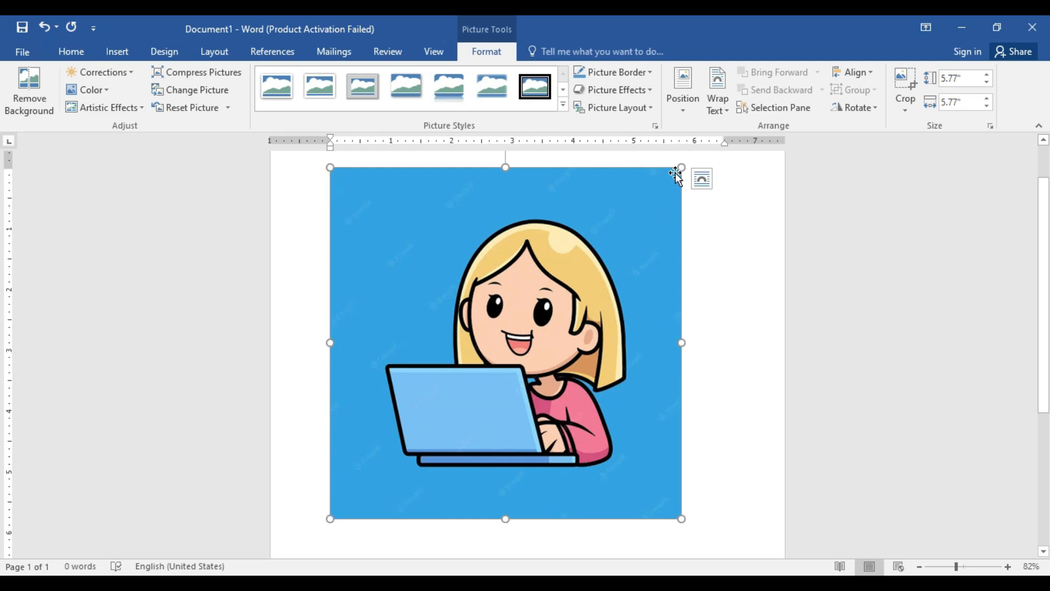
pyautogui.moveTo(682, 167); pyautogui.dragTo(593, 238)
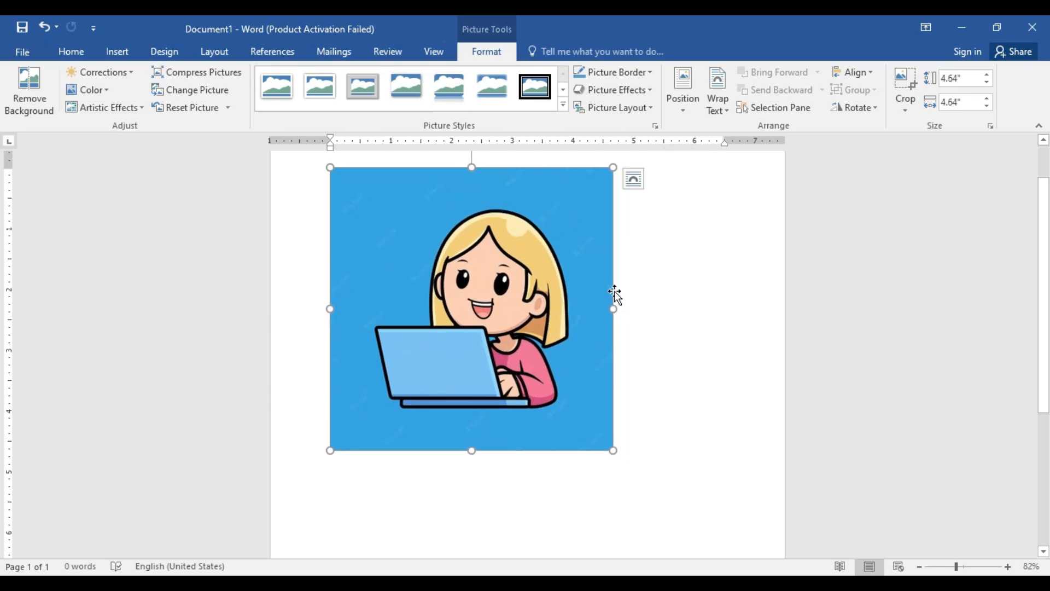
pyautogui.scroll(2, 615, 294)
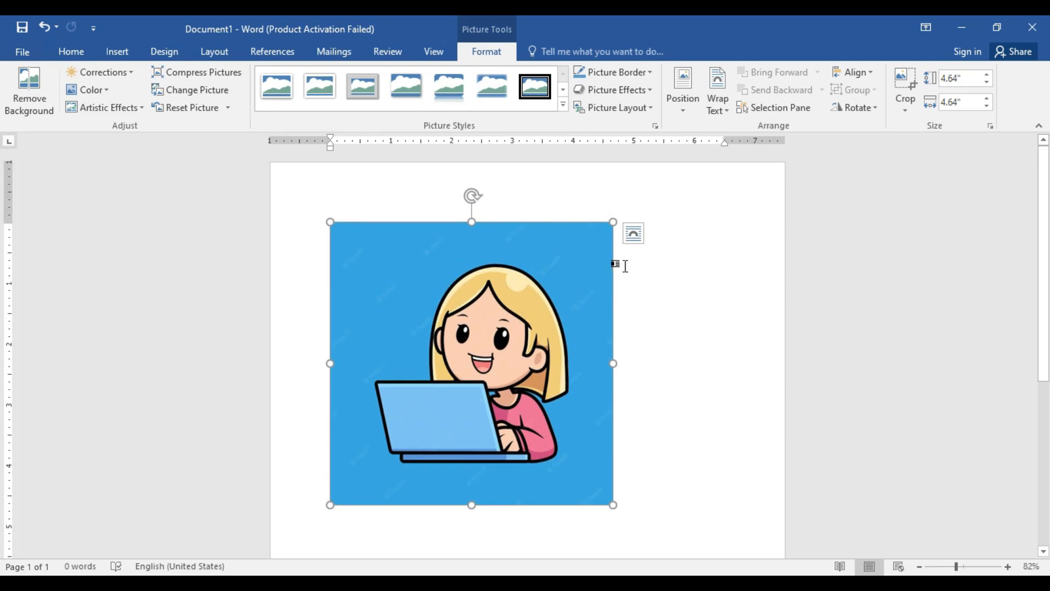
pyautogui.moveTo(613, 221); pyautogui.dragTo(536, 255)
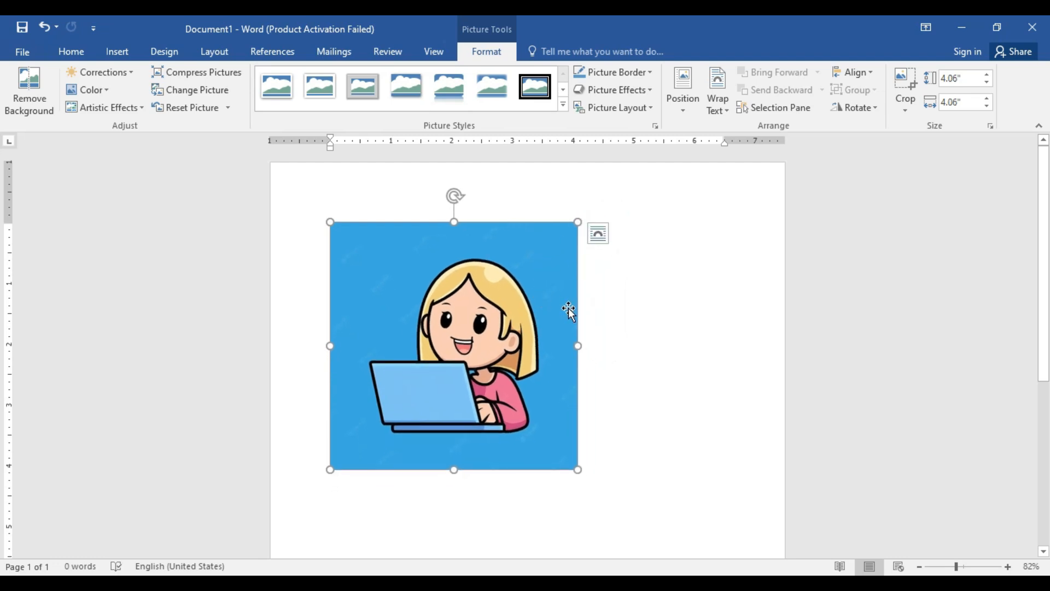
# Step: Try to move the in-line picture across the page and set its text wrapping to Square
pyautogui.moveTo(521, 307); pyautogui.dragTo(686, 317)
pyautogui.moveTo(531, 308); pyautogui.dragTo(655, 324)
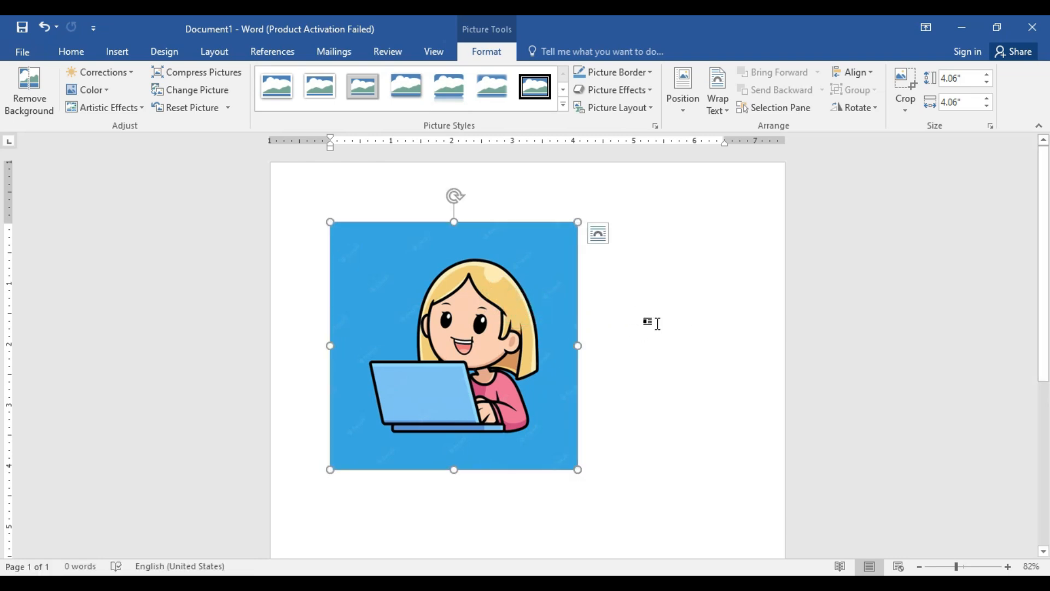
pyautogui.click(717, 111)
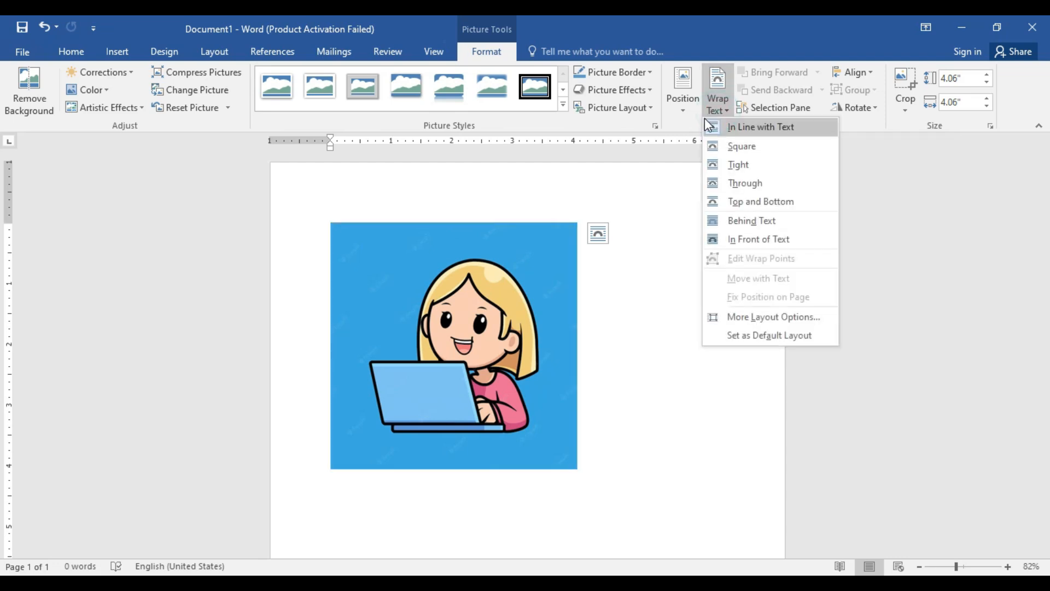
pyautogui.click(743, 148)
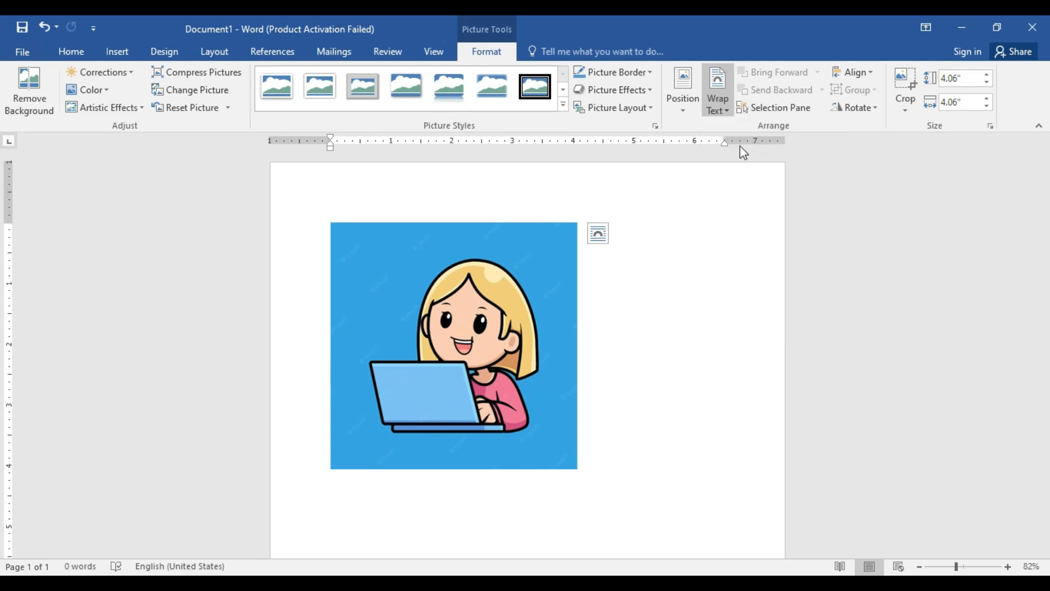
# Step: Resize the square-wrapped picture proportionally to about 3.39 inches square and deselect it
pyautogui.moveTo(579, 224); pyautogui.dragTo(777, 282)
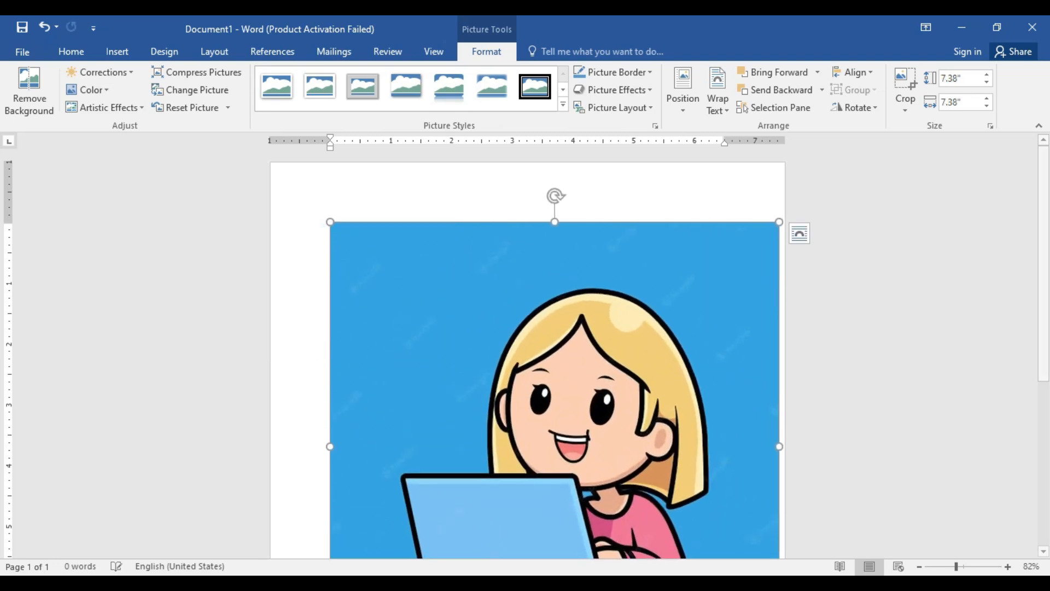
pyautogui.moveTo(779, 219); pyautogui.dragTo(454, 515)
pyautogui.click(452, 517)
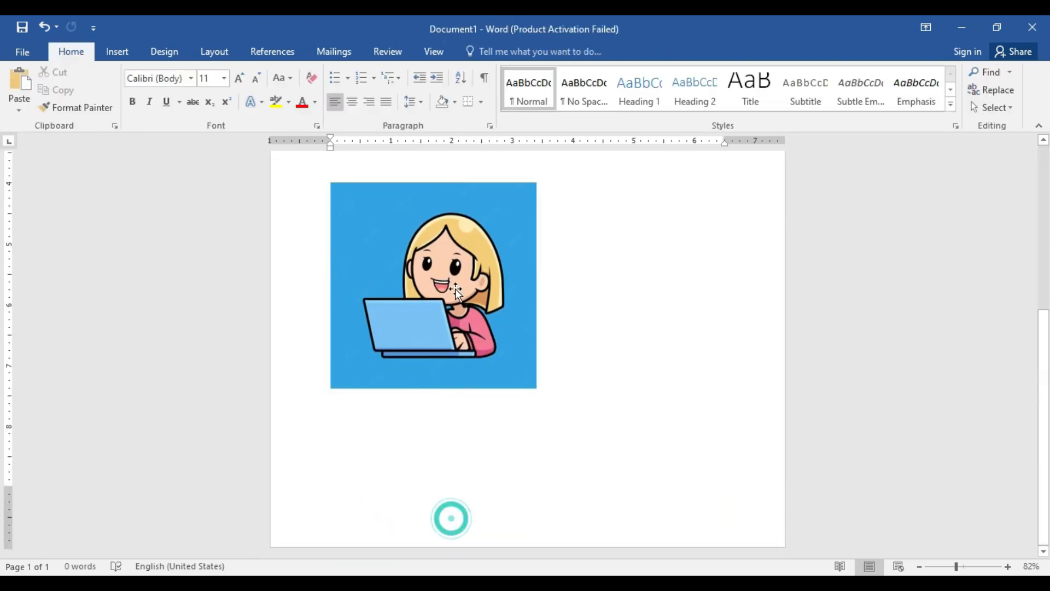
# Step: Move the picture freely around the page and place it near the horizontal centre of the upper half
pyautogui.moveTo(455, 274); pyautogui.dragTo(520, 245)
pyautogui.scroll(5, 524, 297)
pyautogui.moveTo(525, 317); pyautogui.dragTo(611, 315)
pyautogui.scroll(4, 606, 399)
pyautogui.moveTo(606, 401); pyautogui.dragTo(524, 239)
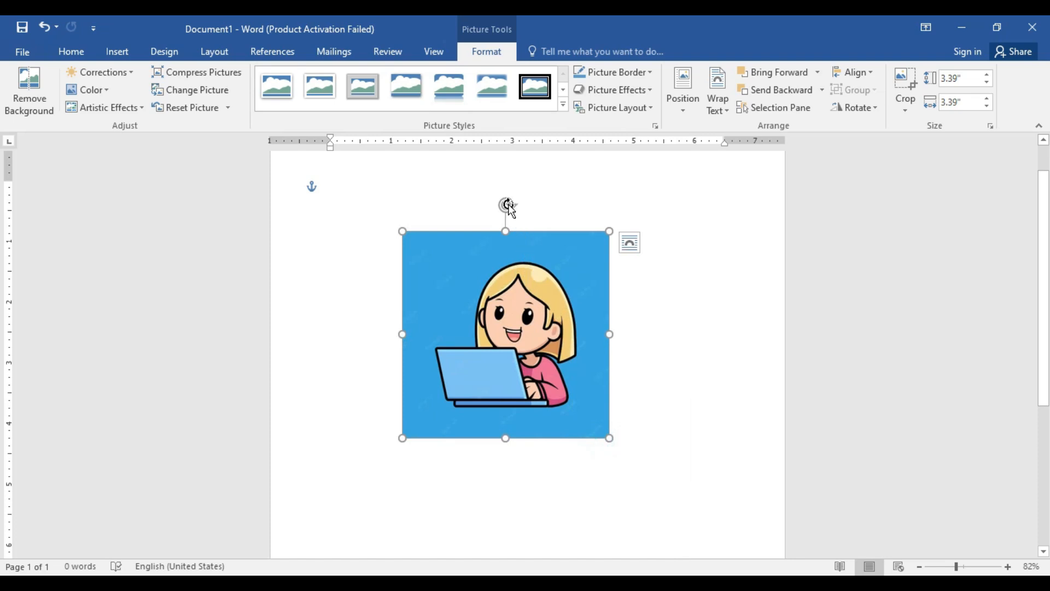
pyautogui.moveTo(509, 208); pyautogui.dragTo(508, 281)
# Step: Generate sample paragraphs around the picture with the =rand() function, starting at the document's first line
pyautogui.click(371, 213)
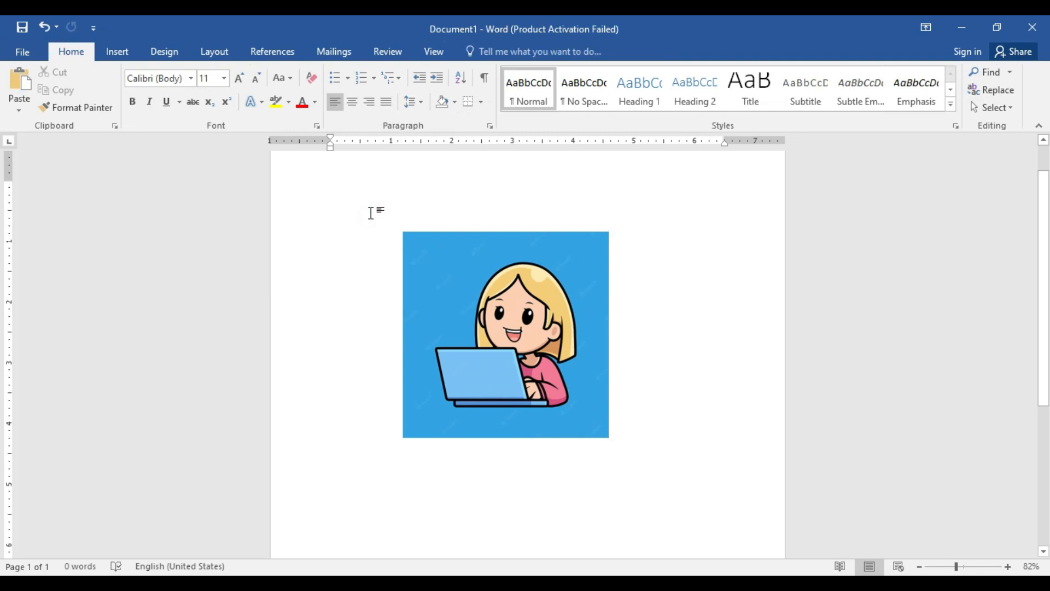
pyautogui.write('=')
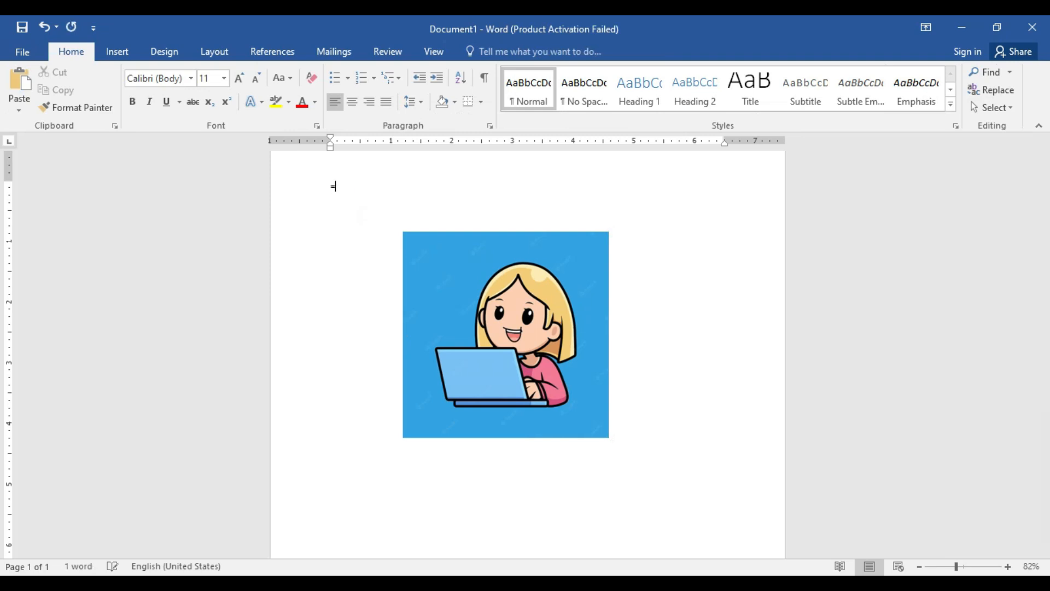
pyautogui.write('rand()')
pyautogui.press('Return')
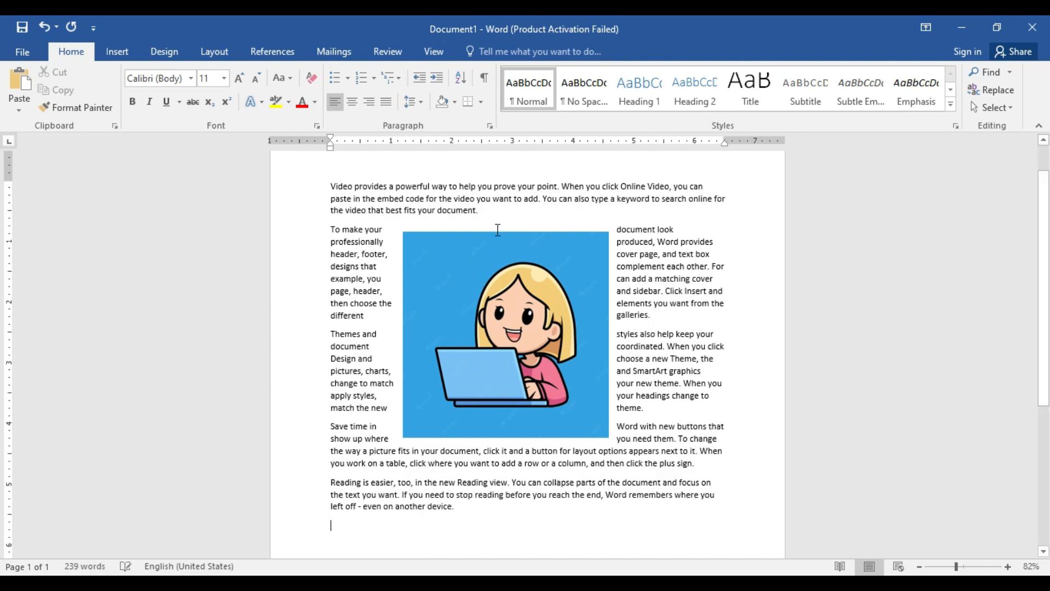
# Step: Shrink the picture to about 2.4 inches square and reposition it just below the first paragraph
pyautogui.click(459, 268)
pyautogui.moveTo(403, 231); pyautogui.dragTo(482, 292)
pyautogui.moveTo(563, 395); pyautogui.dragTo(485, 305)
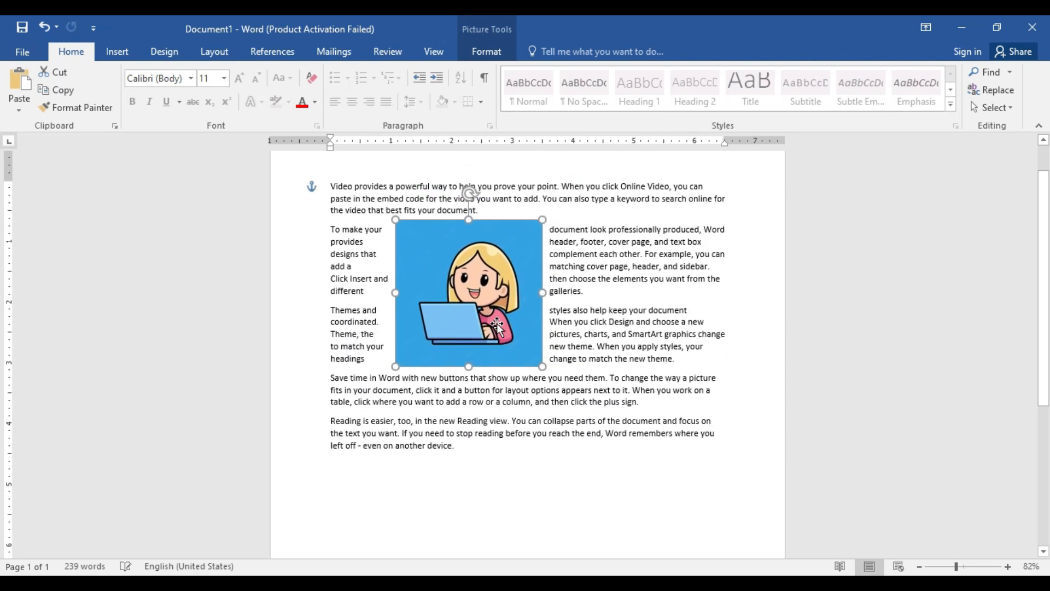
# Step: Set the picture's text wrapping to Top and Bottom and move it below the first line of the second paragraph
pyautogui.click(498, 51)
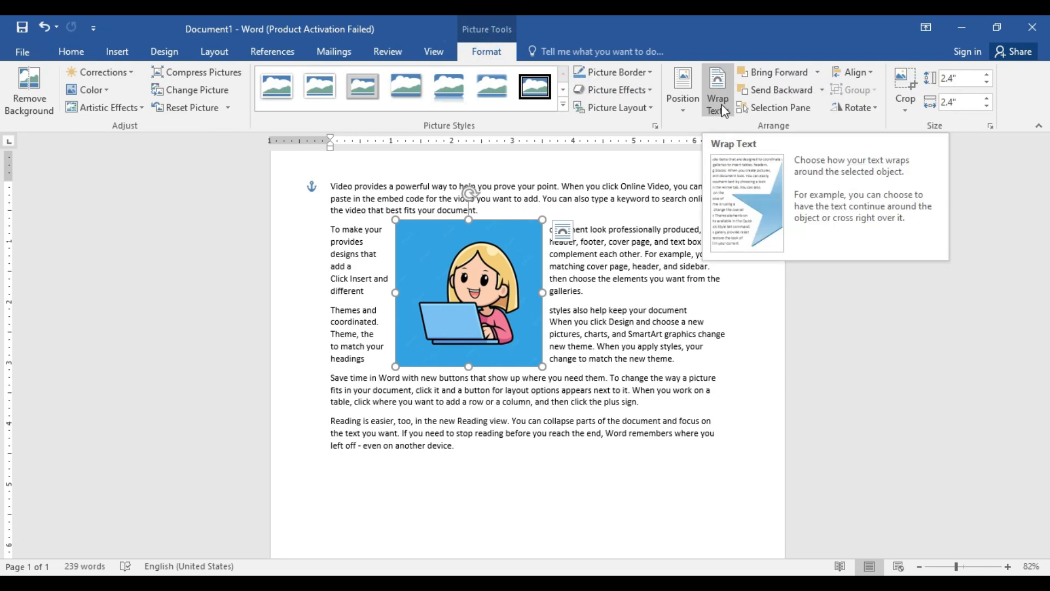
pyautogui.click(721, 104)
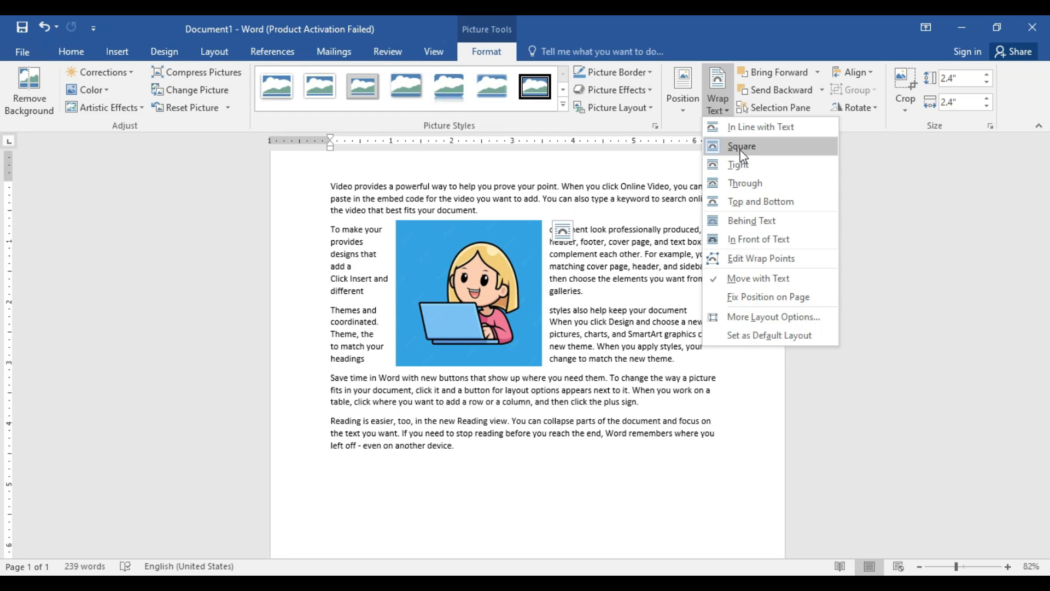
pyautogui.click(1010, 567)
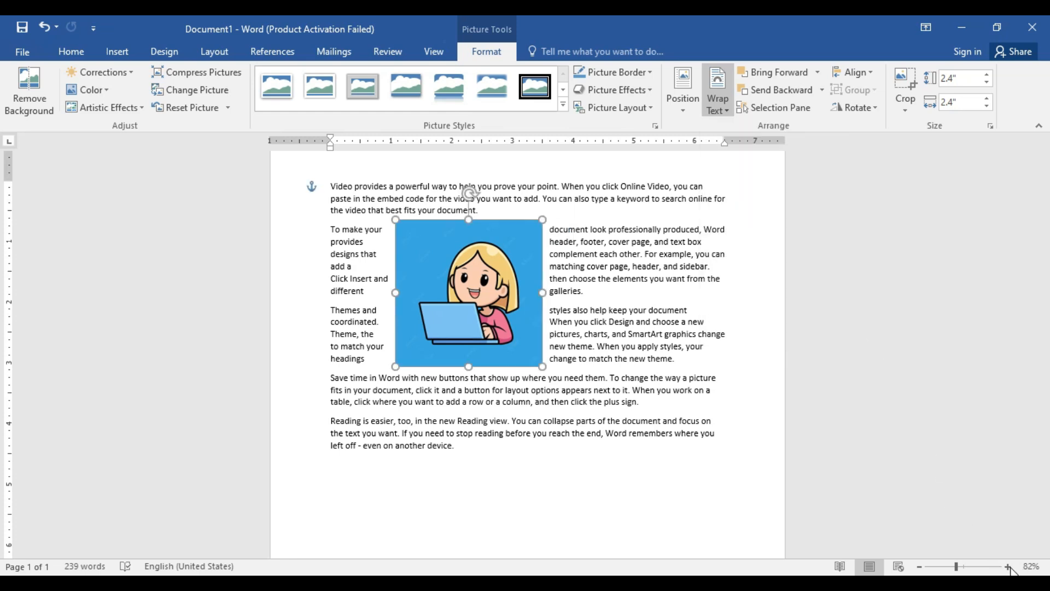
pyautogui.click(1008, 567)
pyautogui.click(1008, 567)
pyautogui.click(1008, 567)
pyautogui.click(1009, 567)
pyautogui.click(1008, 567)
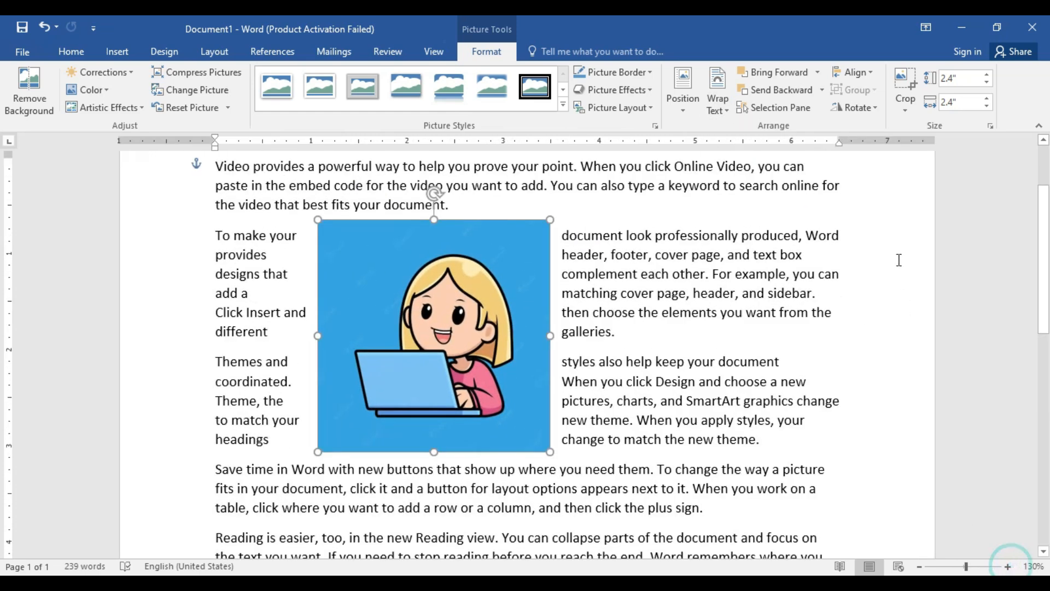
pyautogui.click(718, 100)
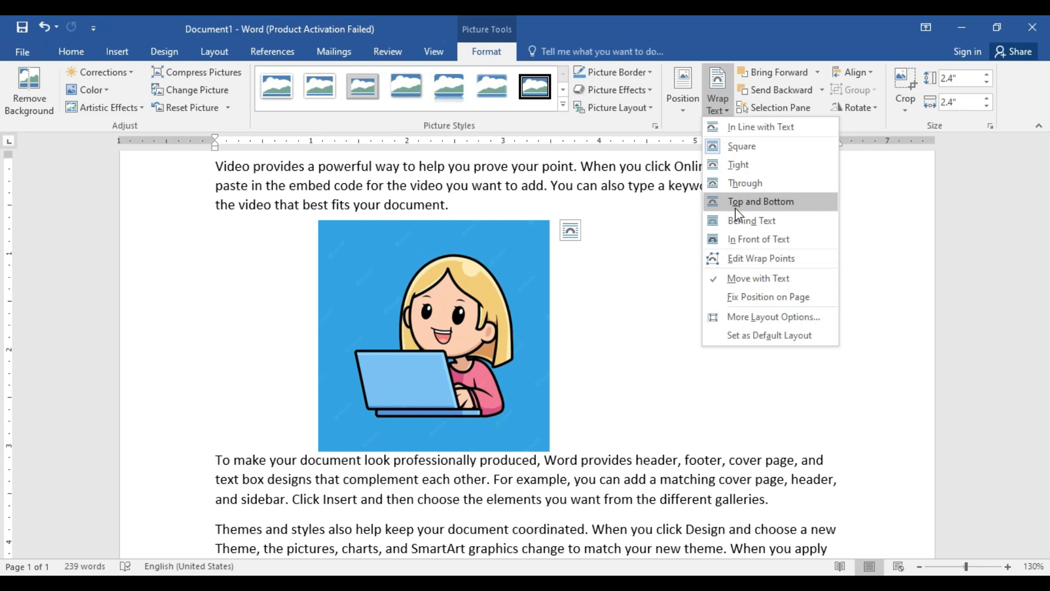
pyautogui.click(735, 208)
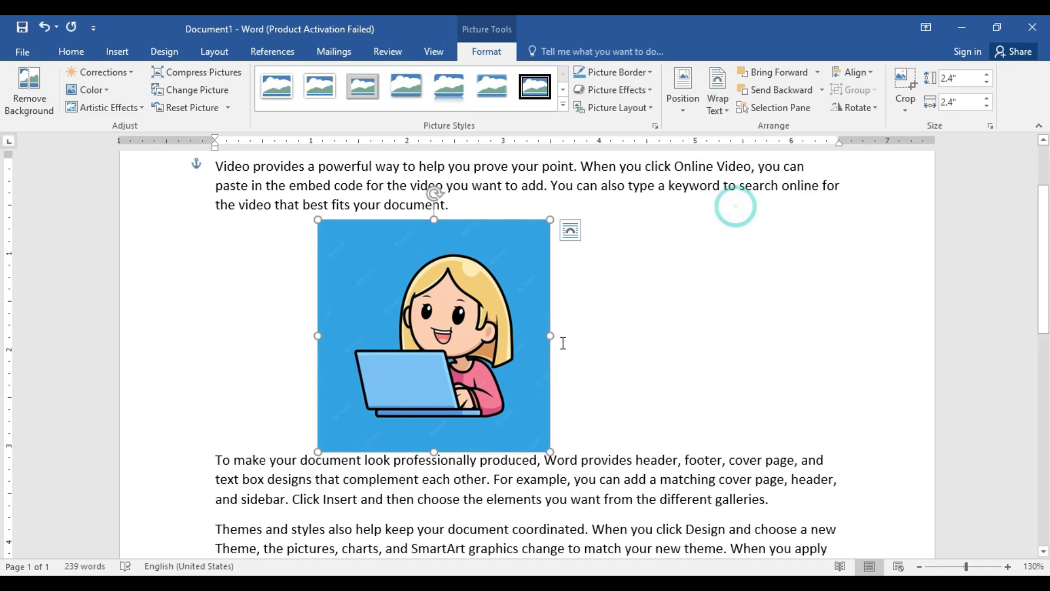
pyautogui.moveTo(478, 335); pyautogui.dragTo(556, 367)
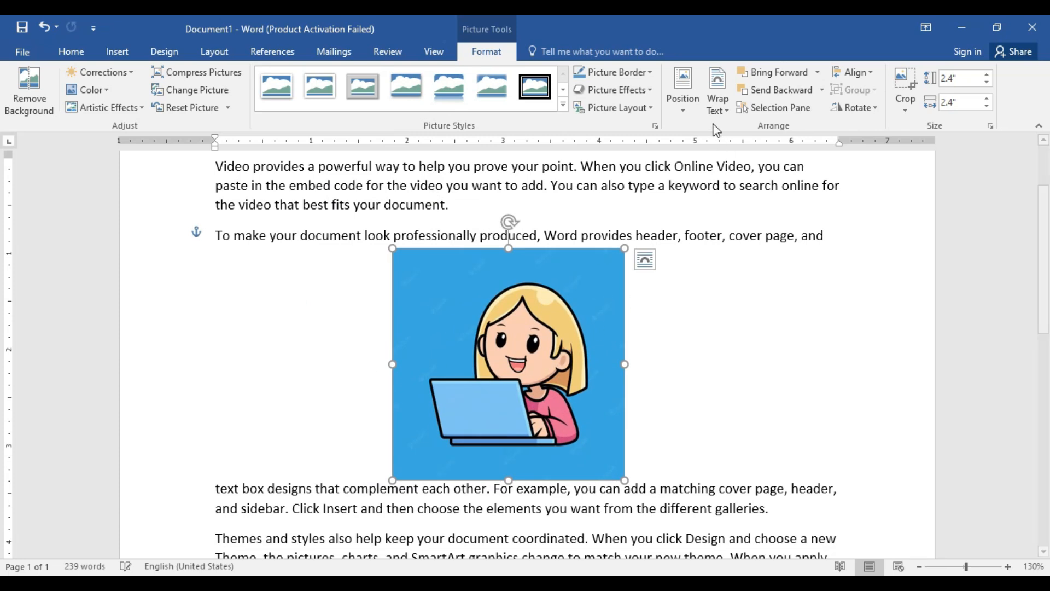
# Step: Set the picture's text wrapping to In Front of Text and move it up and slightly left over the paragraphs
pyautogui.click(716, 107)
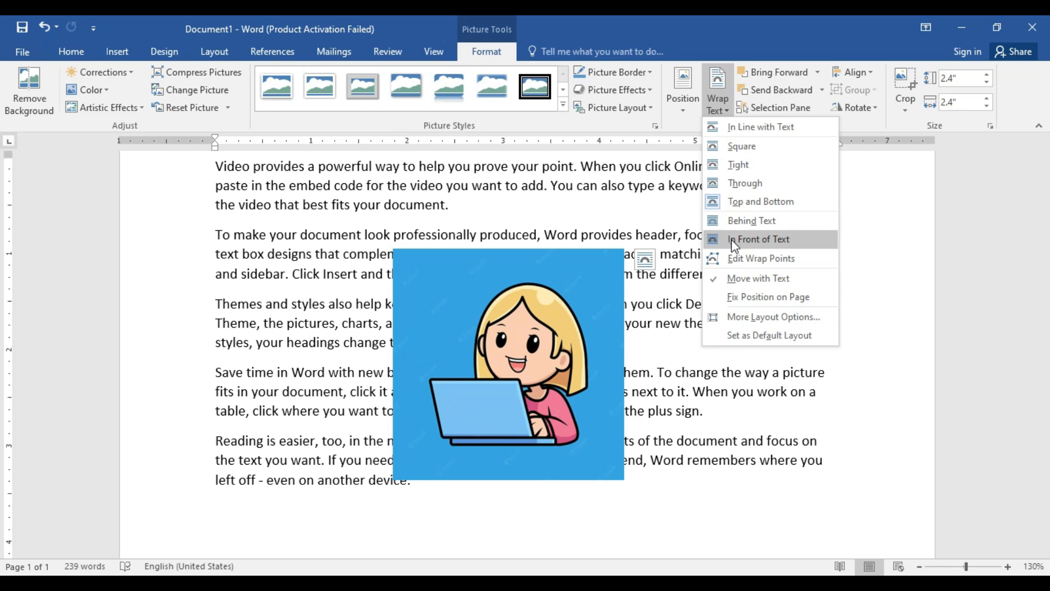
pyautogui.click(732, 239)
pyautogui.moveTo(544, 369); pyautogui.dragTo(521, 311)
pyautogui.scroll(3, 520, 311)
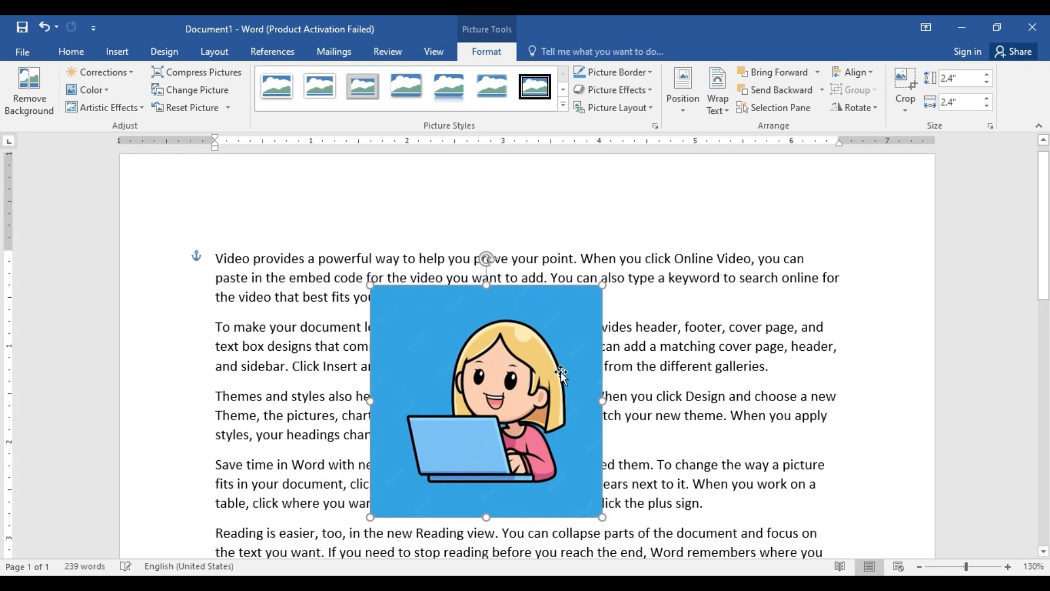
# Step: Set the picture's text wrapping to In Line with Text and shift it within the first line to follow "Video provides a powerful"
pyautogui.click(718, 96)
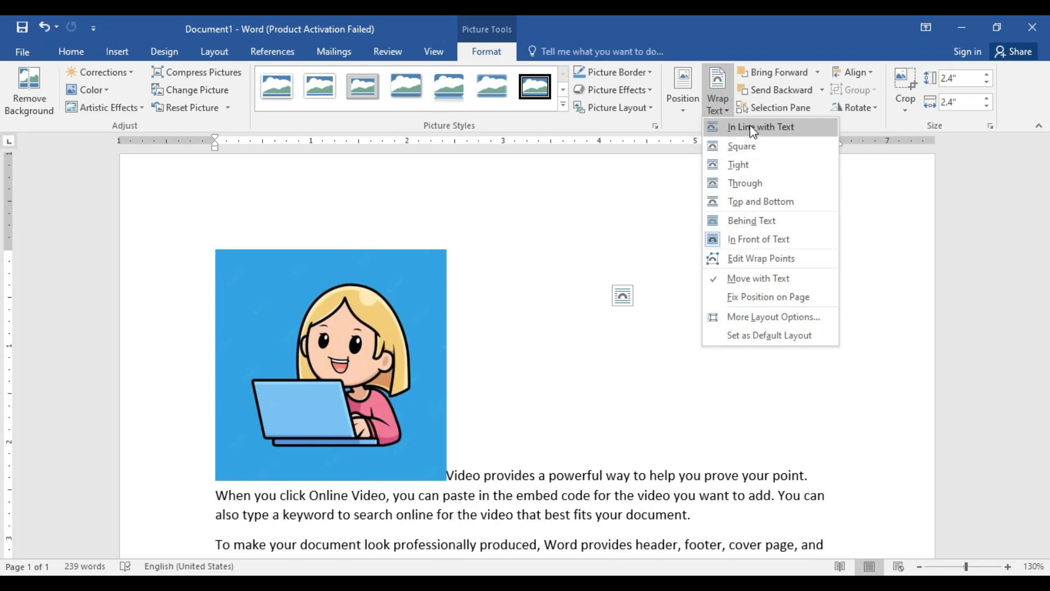
pyautogui.click(752, 127)
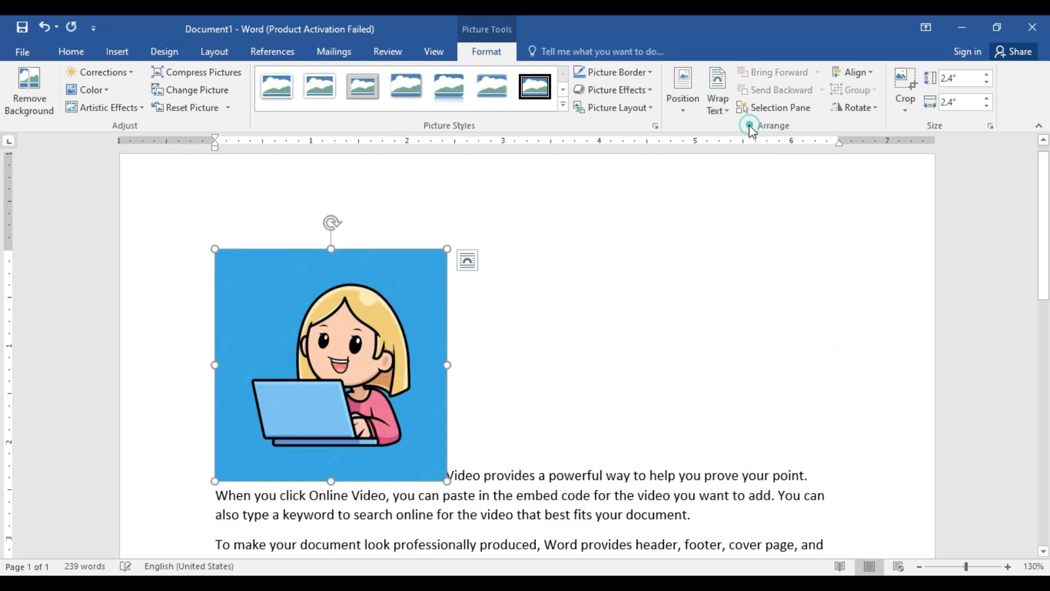
pyautogui.moveTo(305, 393); pyautogui.dragTo(481, 389)
pyautogui.moveTo(383, 374); pyautogui.dragTo(550, 378)
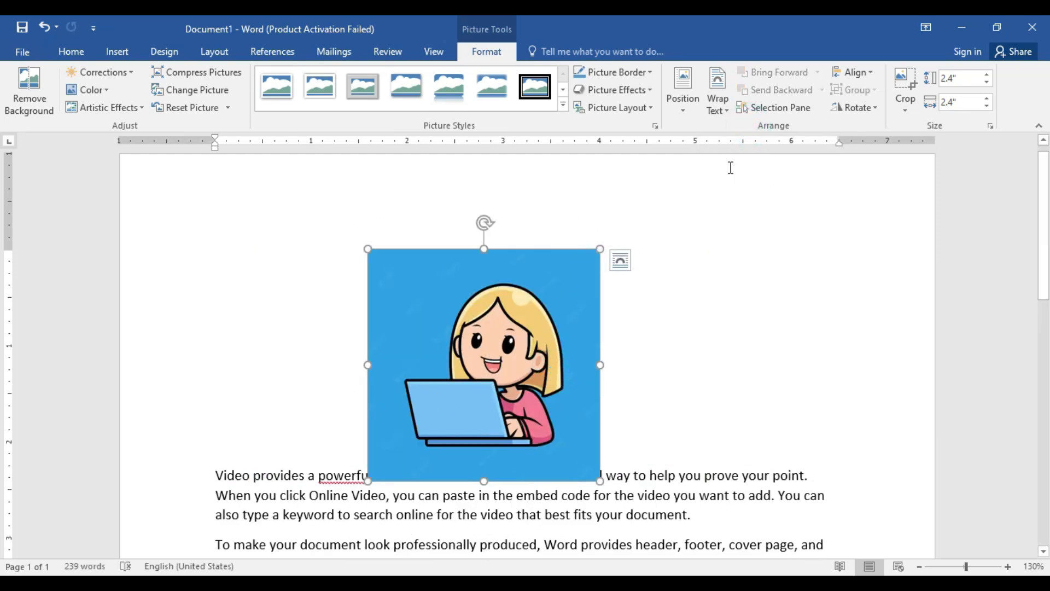
# Step: Set the picture's text wrapping to Square and shrink it from its upper-left corner to about 1.78 inches square
pyautogui.click(718, 106)
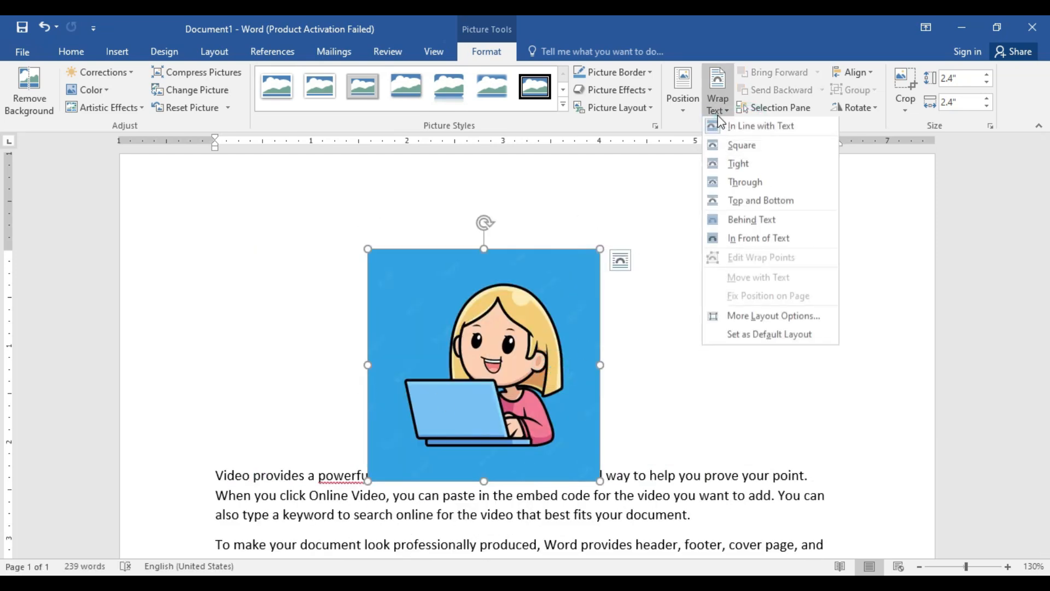
pyautogui.click(714, 151)
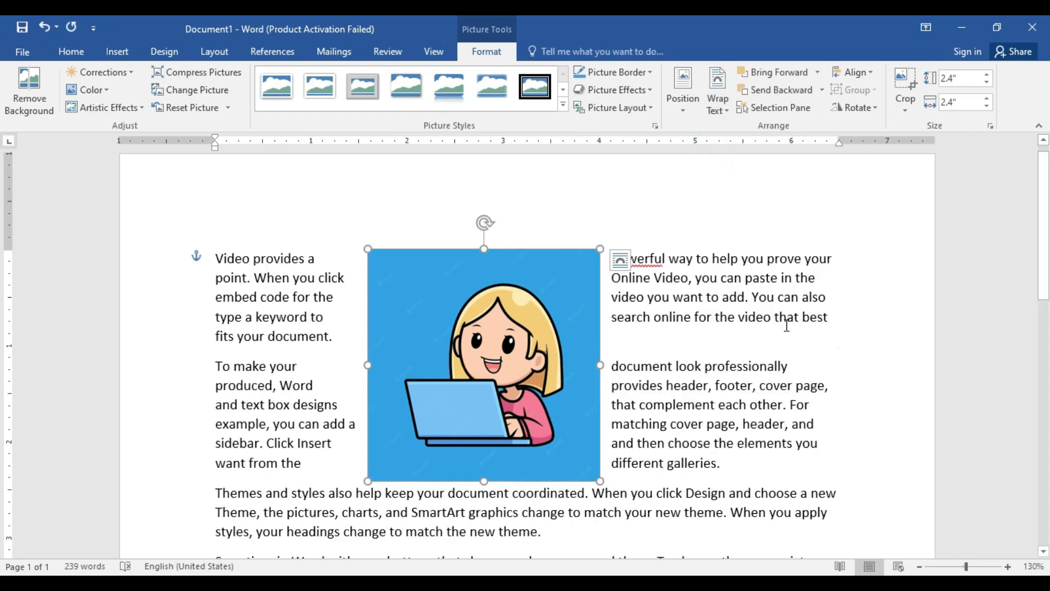
pyautogui.moveTo(367, 249); pyautogui.dragTo(428, 309)
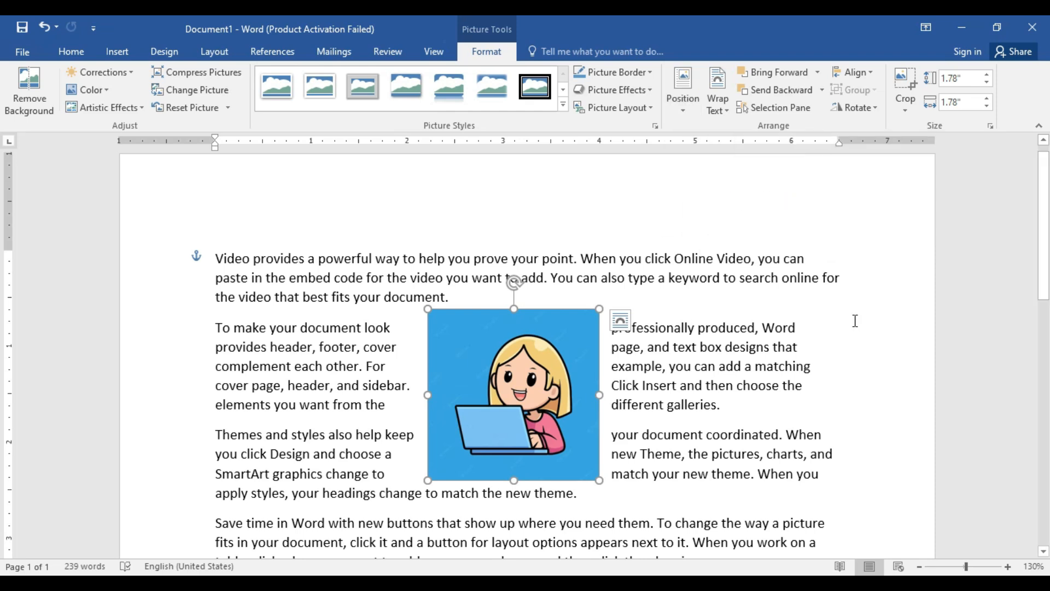
# Step: Clear the whole document and insert the picture of four coloured leaves from the coral folder
pyautogui.hotkey('ctrl', 'a')
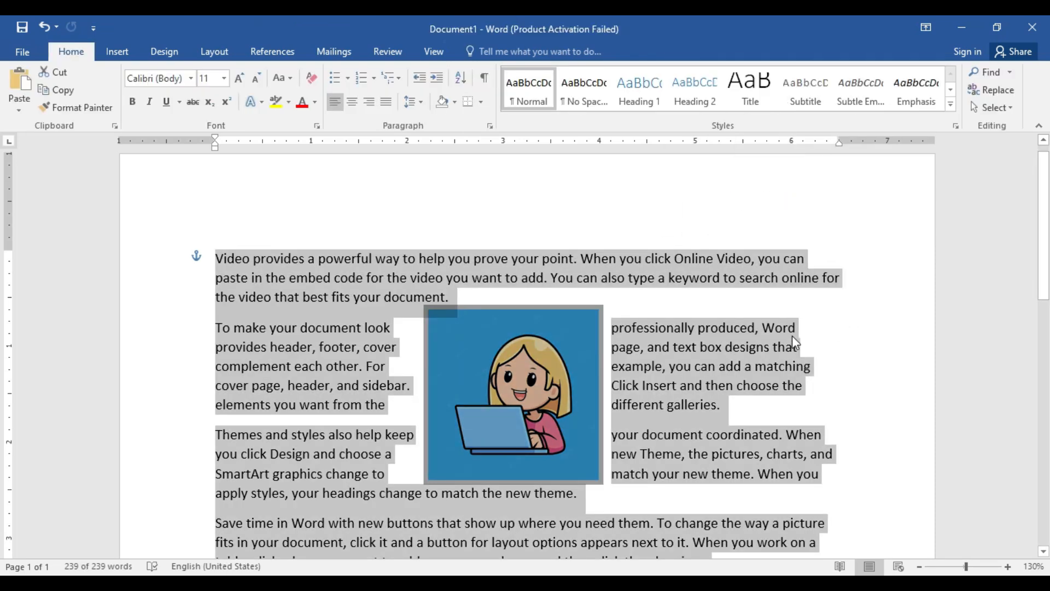
pyautogui.press('Delete')
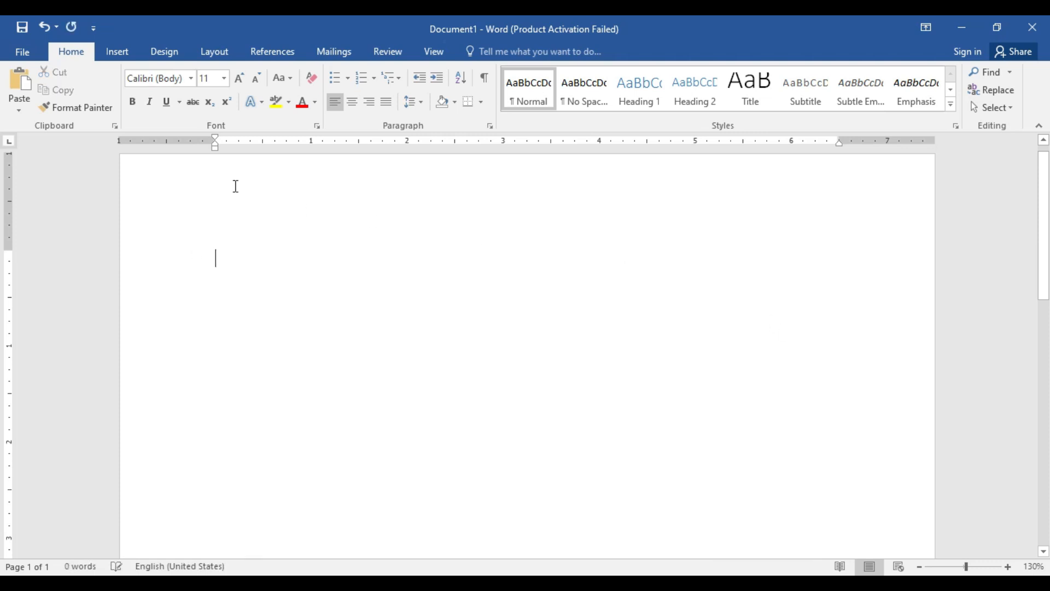
pyautogui.click(112, 54)
pyautogui.click(141, 104)
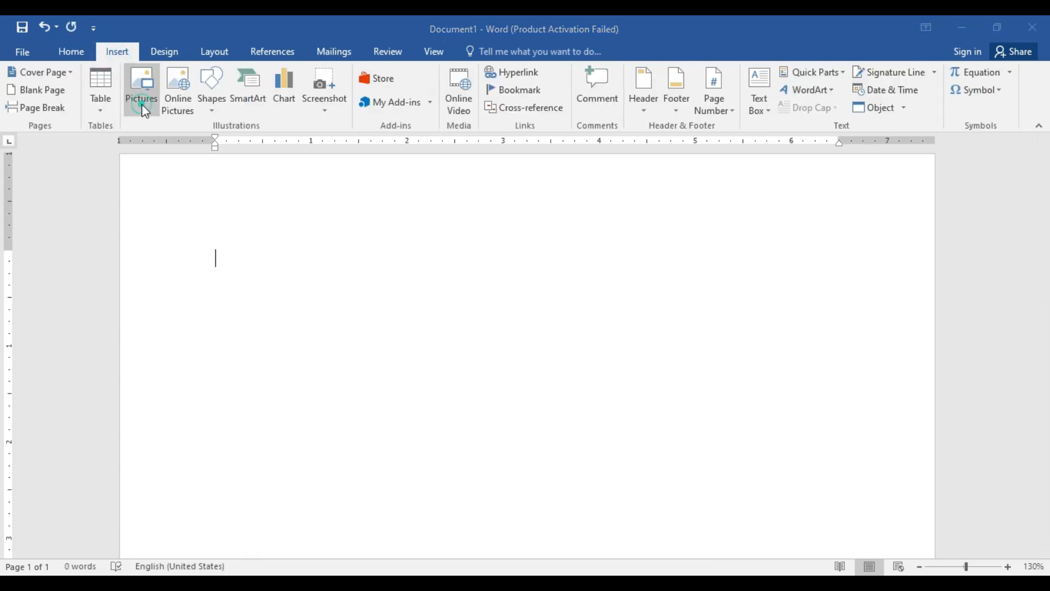
pyautogui.scroll(-10, 208, 182)
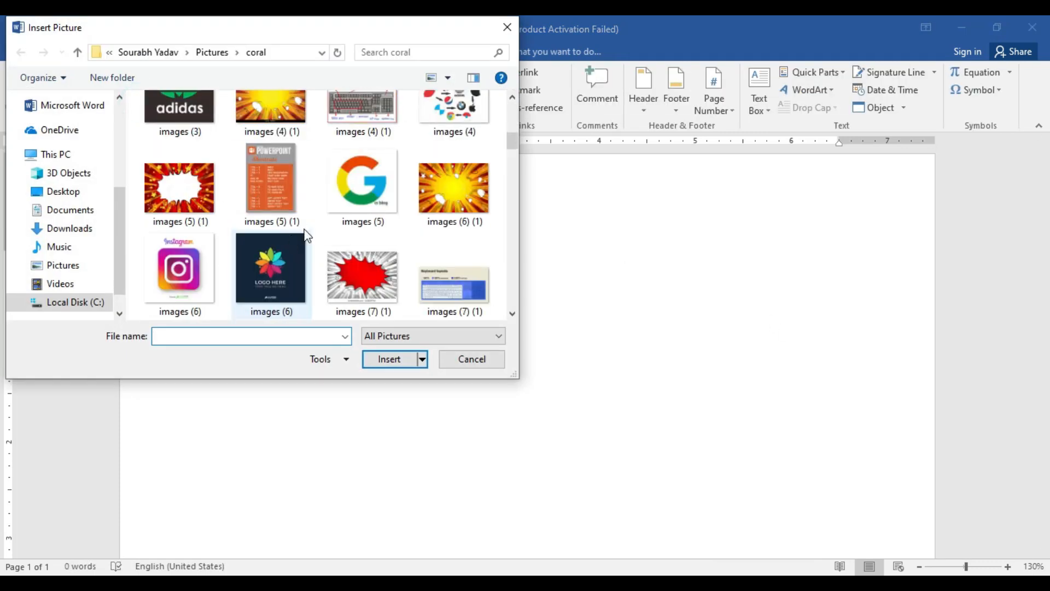
pyautogui.scroll(-8, 205, 210)
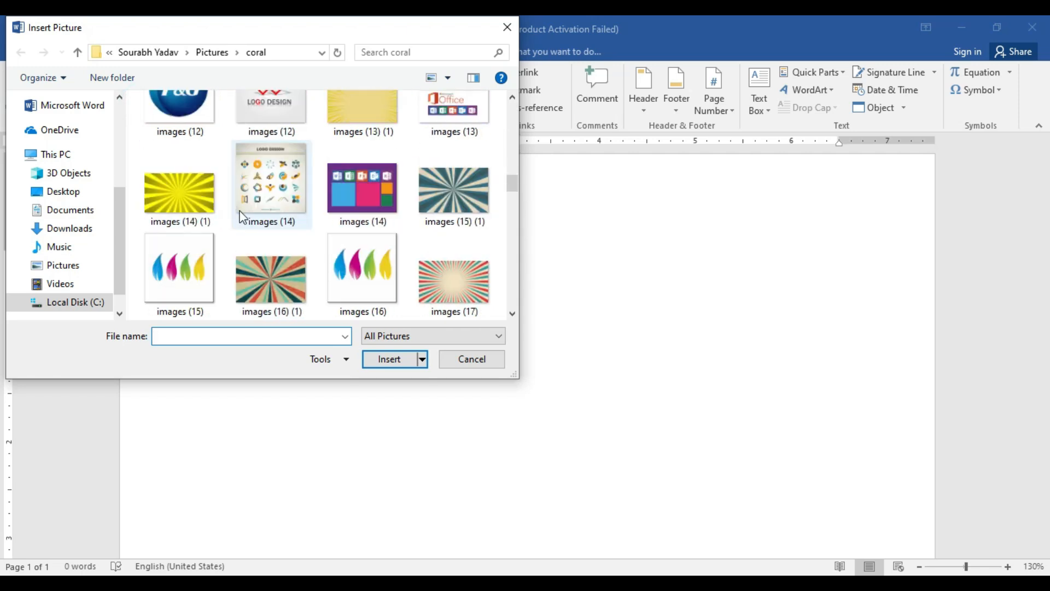
pyautogui.click(181, 181)
pyautogui.click(389, 360)
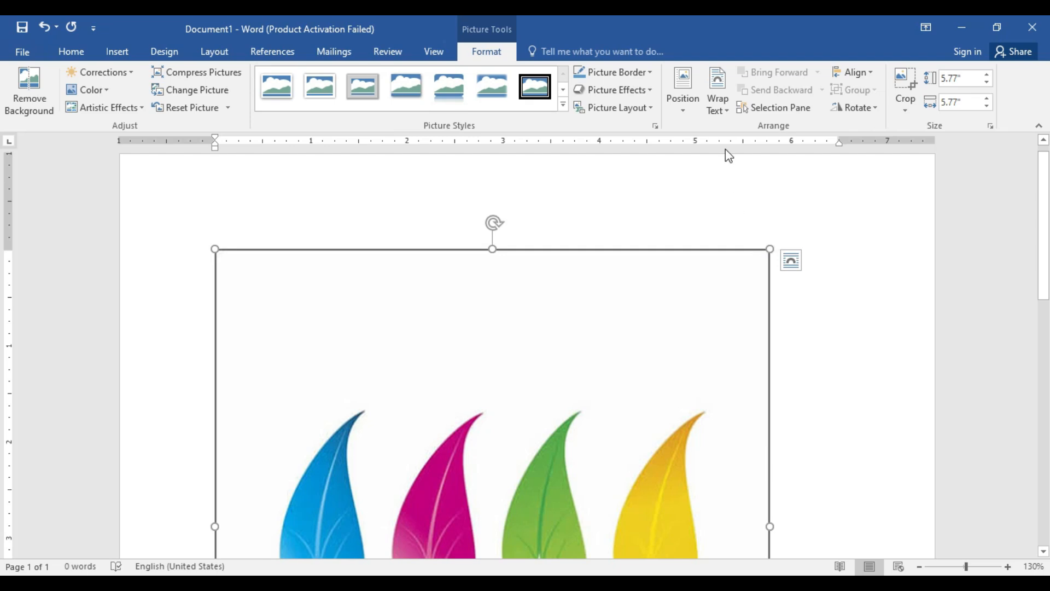
# Step: Set the leaves picture's text wrapping to Square and shrink it to about 2.07 inches square
pyautogui.click(717, 104)
pyautogui.click(732, 141)
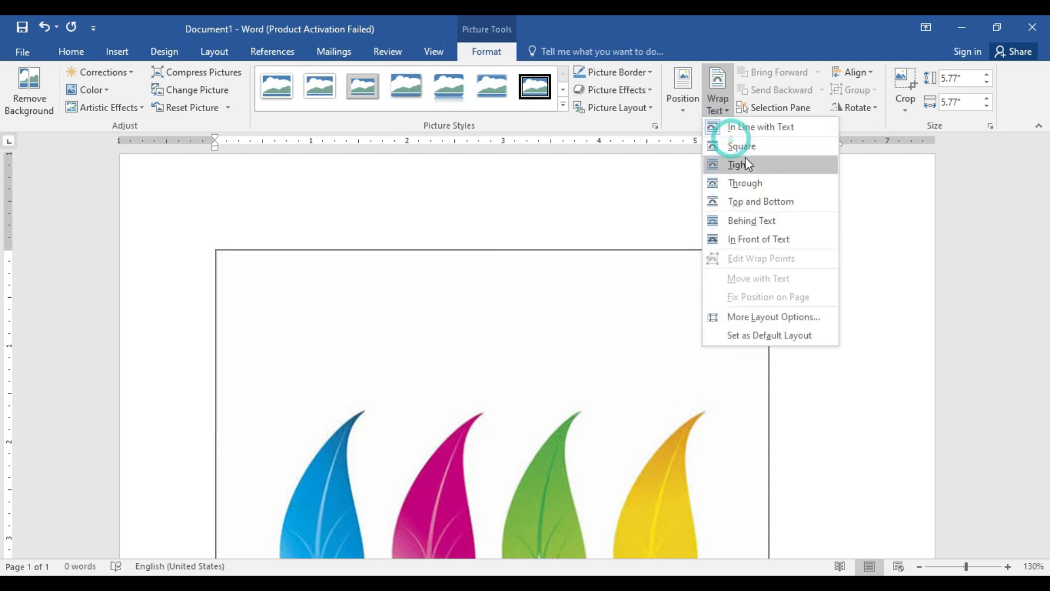
pyautogui.click(743, 147)
pyautogui.moveTo(770, 249); pyautogui.dragTo(188, 488)
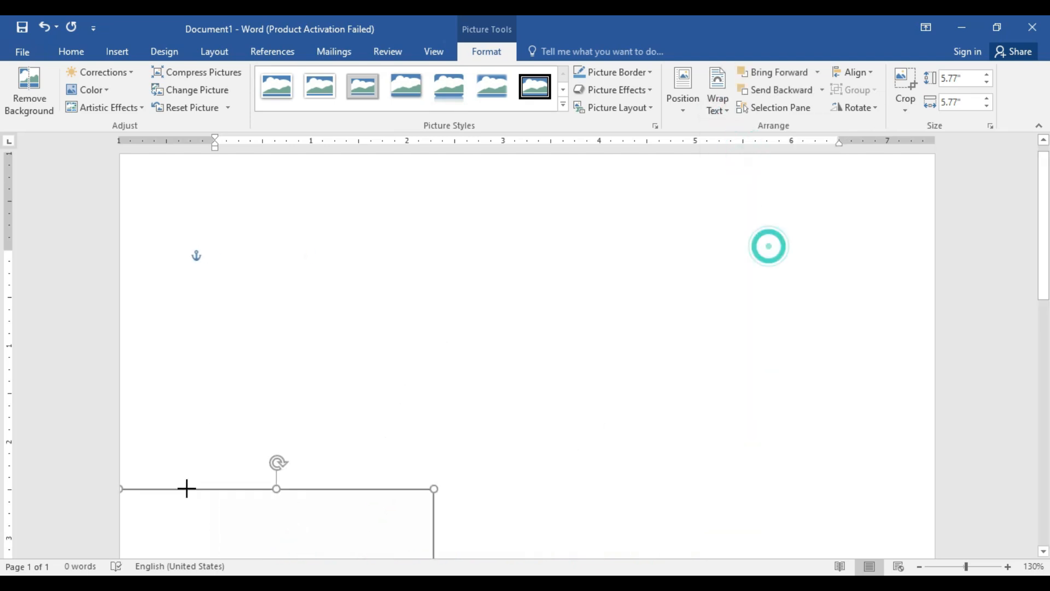
pyautogui.moveTo(117, 153); pyautogui.dragTo(569, 269)
# Step: Preview the preset page positions for the leaves picture without applying one
pyautogui.moveTo(966, 567); pyautogui.dragTo(940, 567)
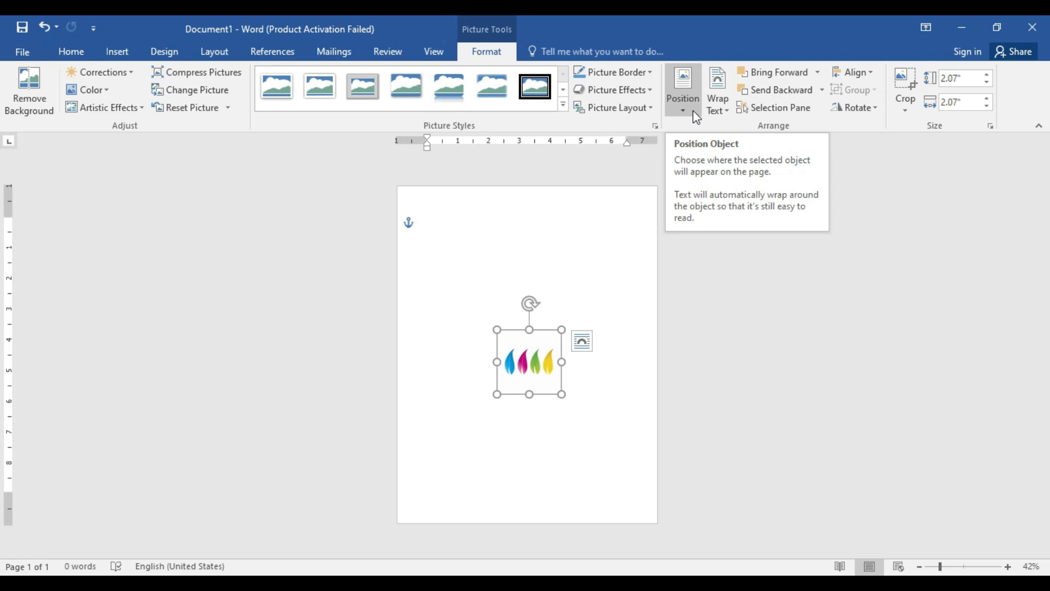
pyautogui.click(694, 110)
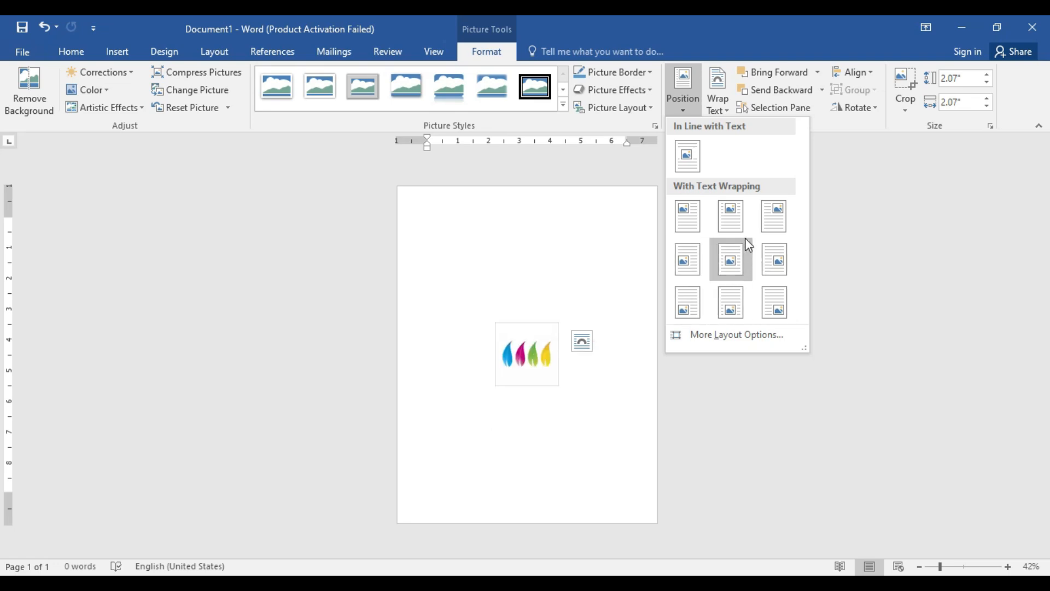
pyautogui.click(1008, 567)
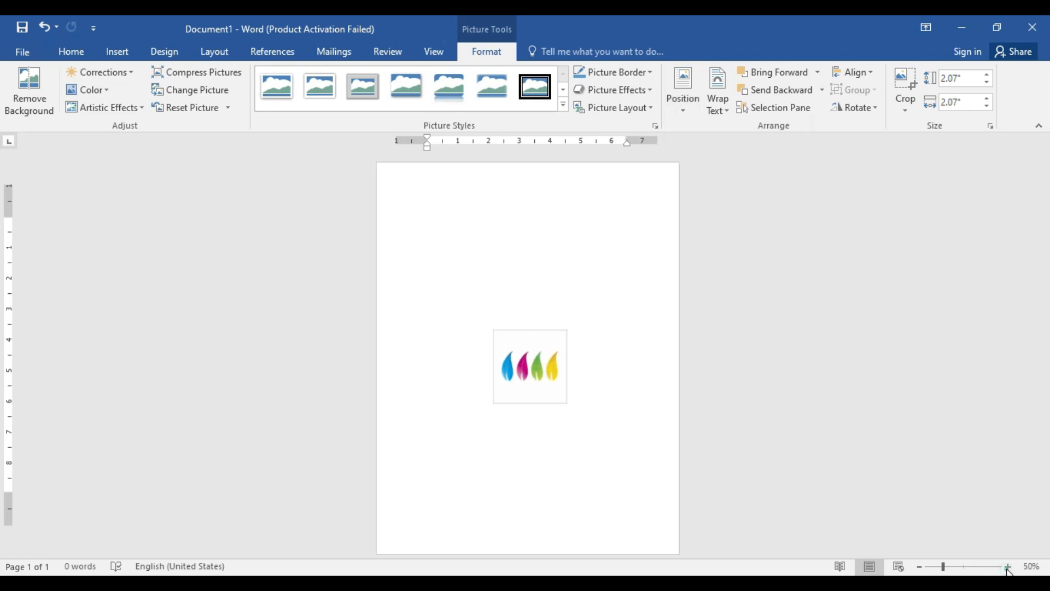
pyautogui.click(683, 93)
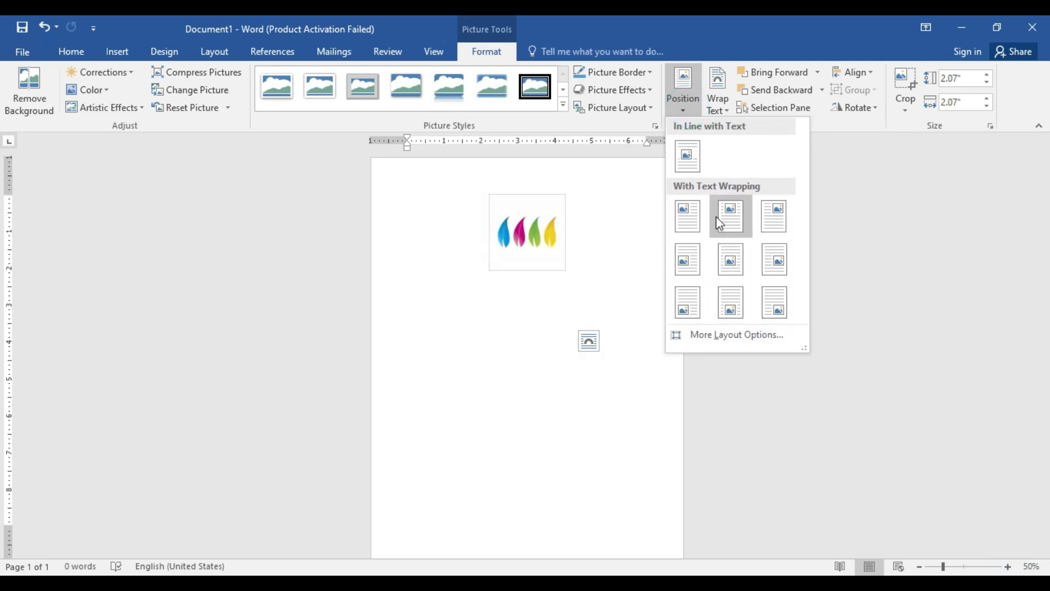
pyautogui.click(617, 256)
# Step: Move the leaves picture to the page's top-left margin corner and apply Align Center followed by Align Right
pyautogui.moveTo(546, 377); pyautogui.dragTo(461, 236)
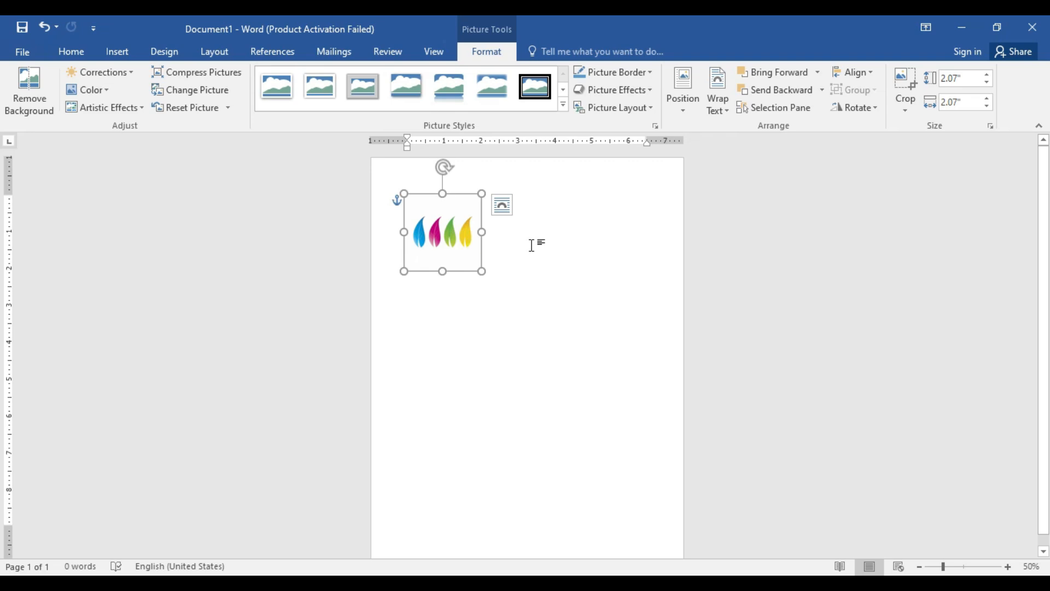
pyautogui.click(856, 76)
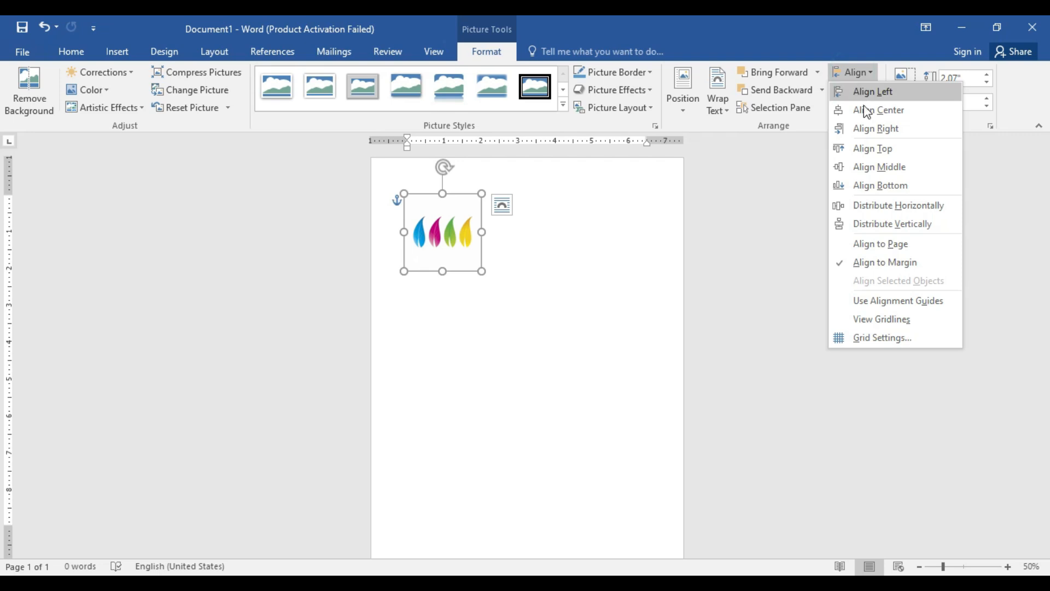
pyautogui.click(865, 110)
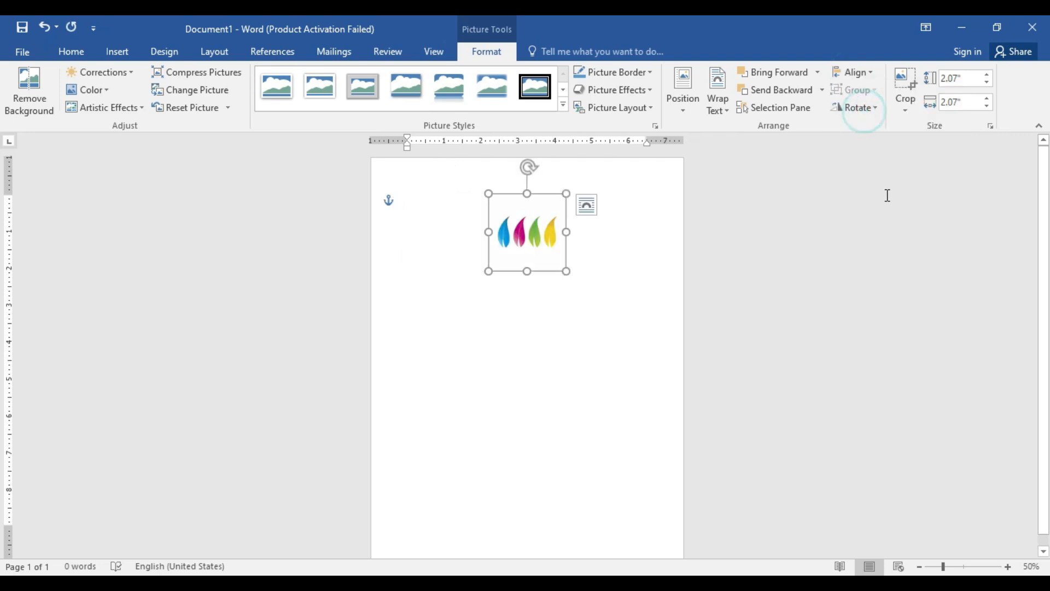
pyautogui.click(870, 71)
pyautogui.click(879, 131)
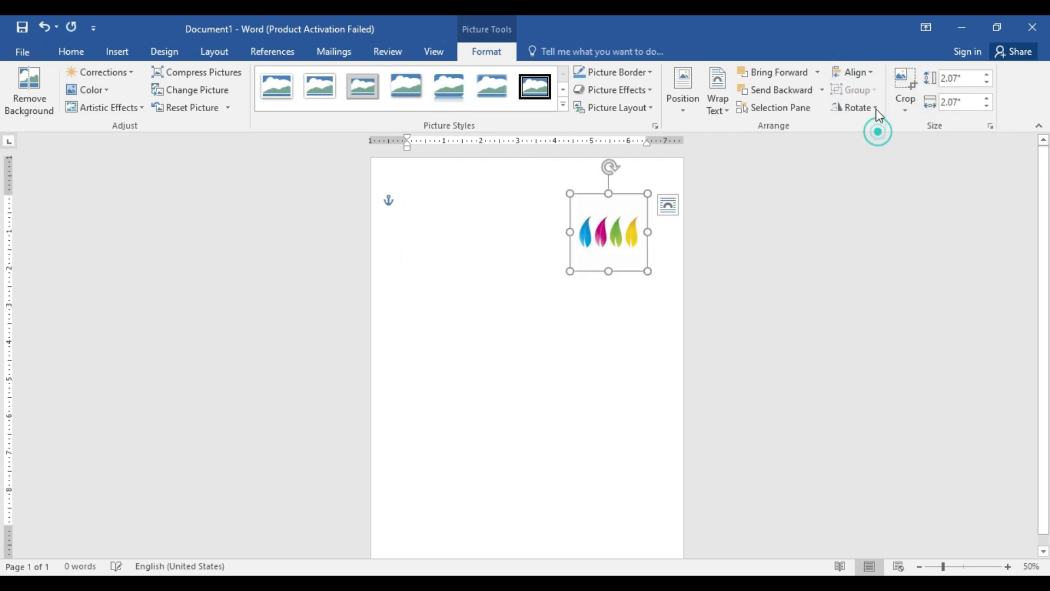
# Step: Align the leaves picture vertically to the bottom, the middle and finally the top of the margins
pyautogui.click(867, 77)
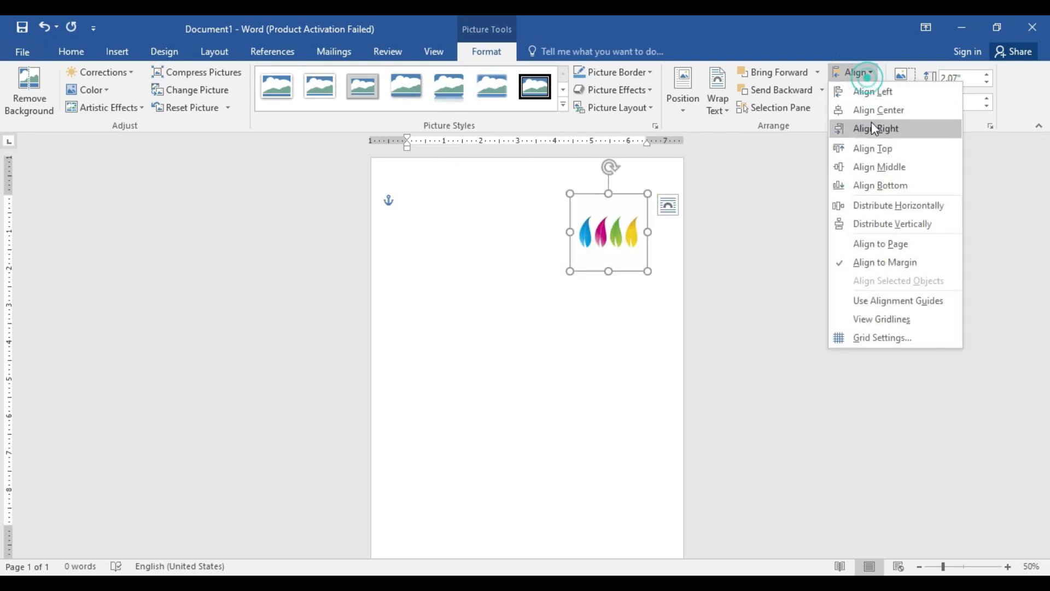
pyautogui.click(886, 188)
pyautogui.click(868, 72)
pyautogui.click(880, 167)
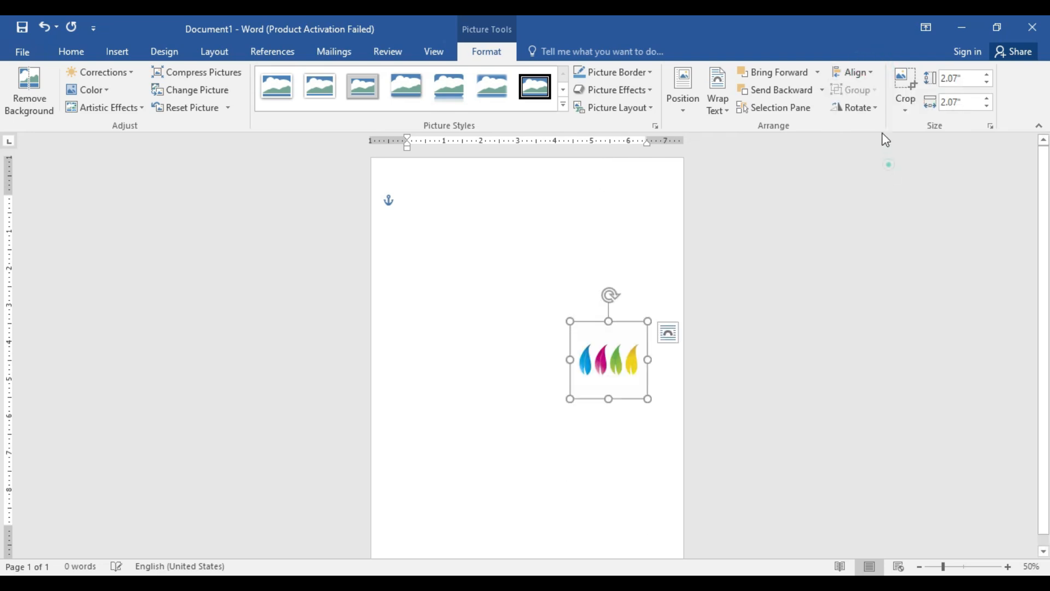
pyautogui.click(871, 77)
pyautogui.click(871, 149)
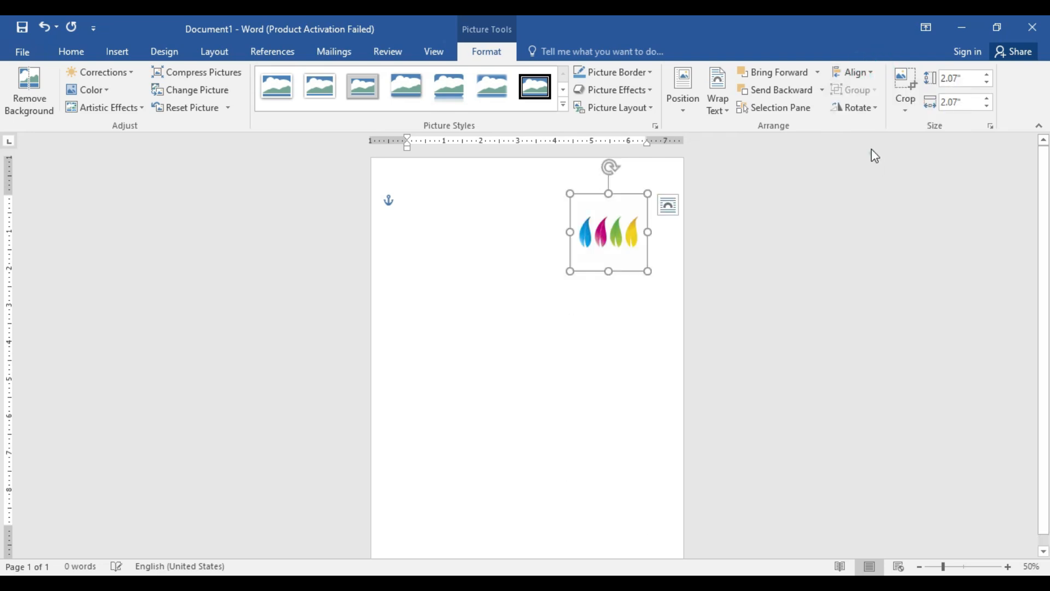
# Step: Review the alignment options and move the leaves picture freely to the upper part of the page, slightly left of centre
pyautogui.click(853, 80)
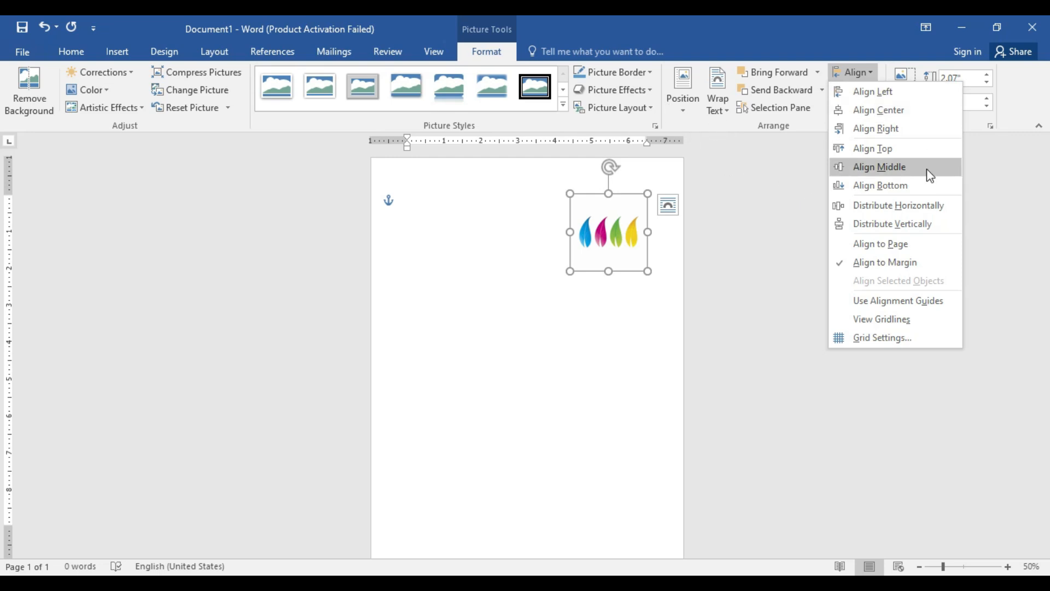
pyautogui.click(659, 335)
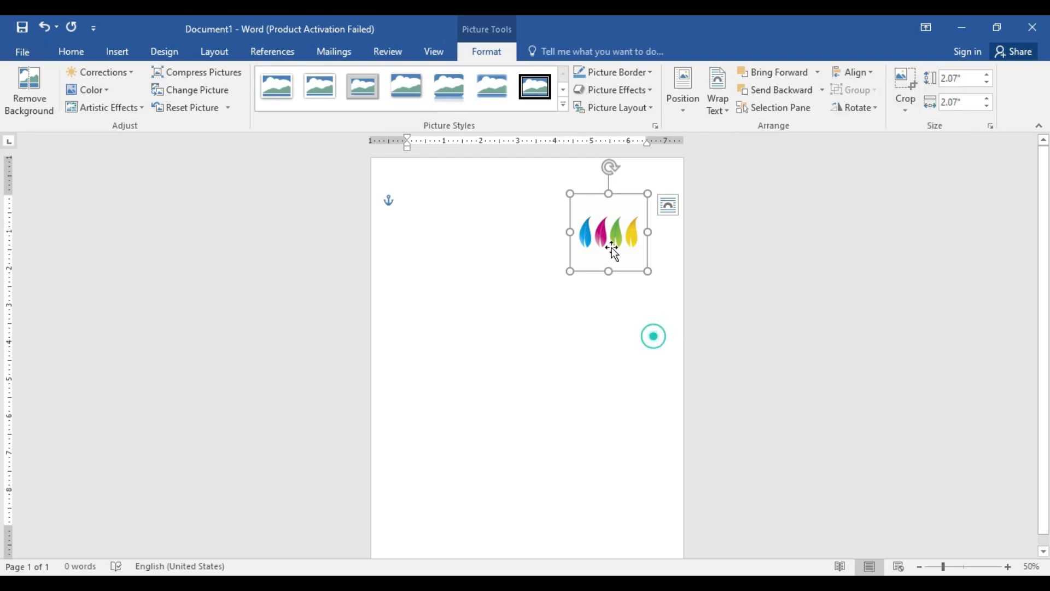
pyautogui.moveTo(605, 225); pyautogui.dragTo(492, 282)
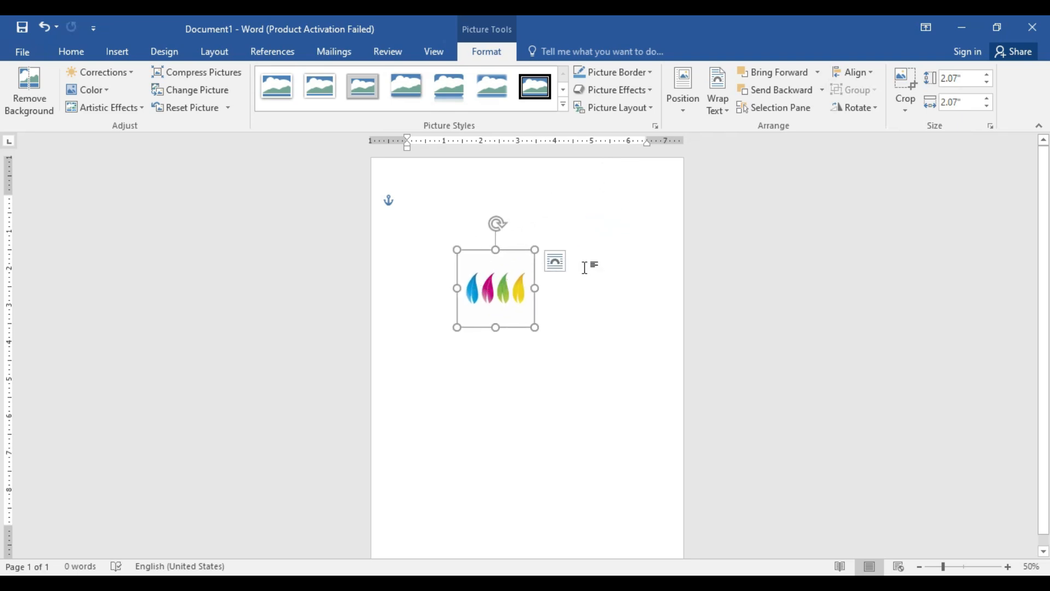
# Step: Insert the cartoon picture of a girl with a laptop from the coral folder as a second picture
pyautogui.click(584, 309)
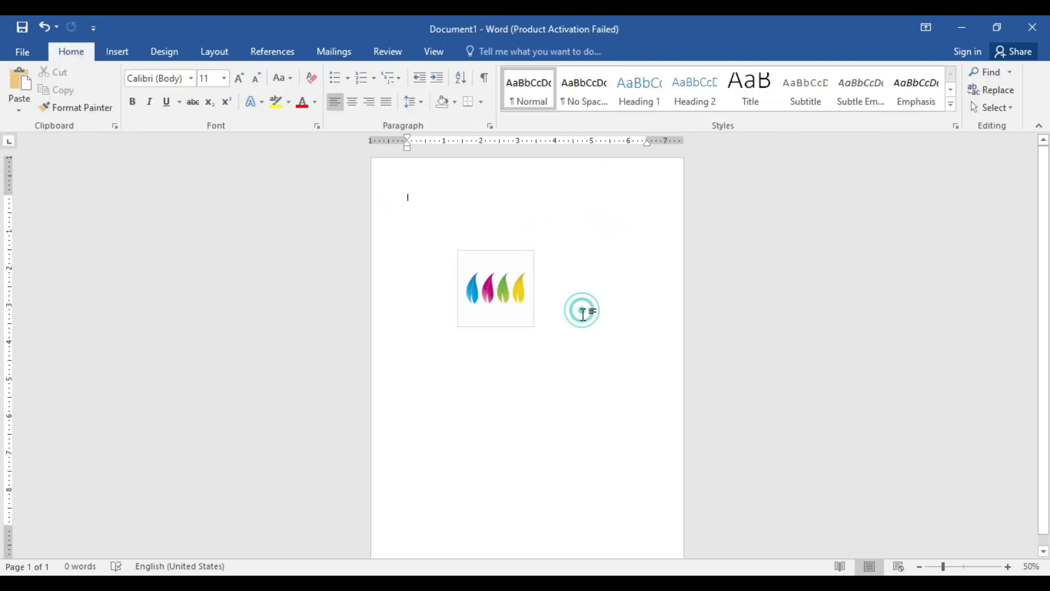
pyautogui.click(117, 52)
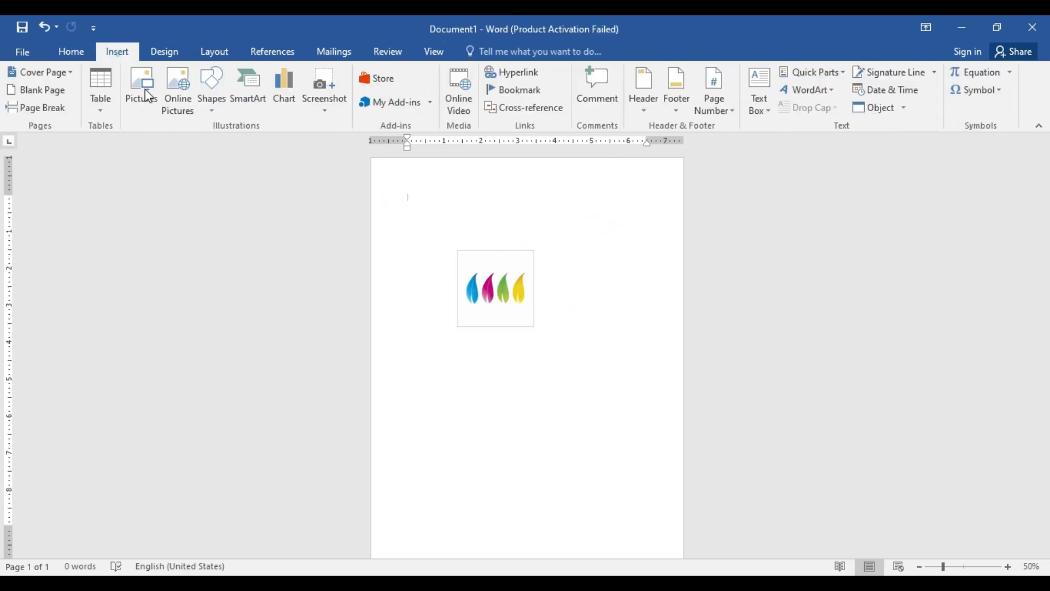
pyautogui.click(964, 566)
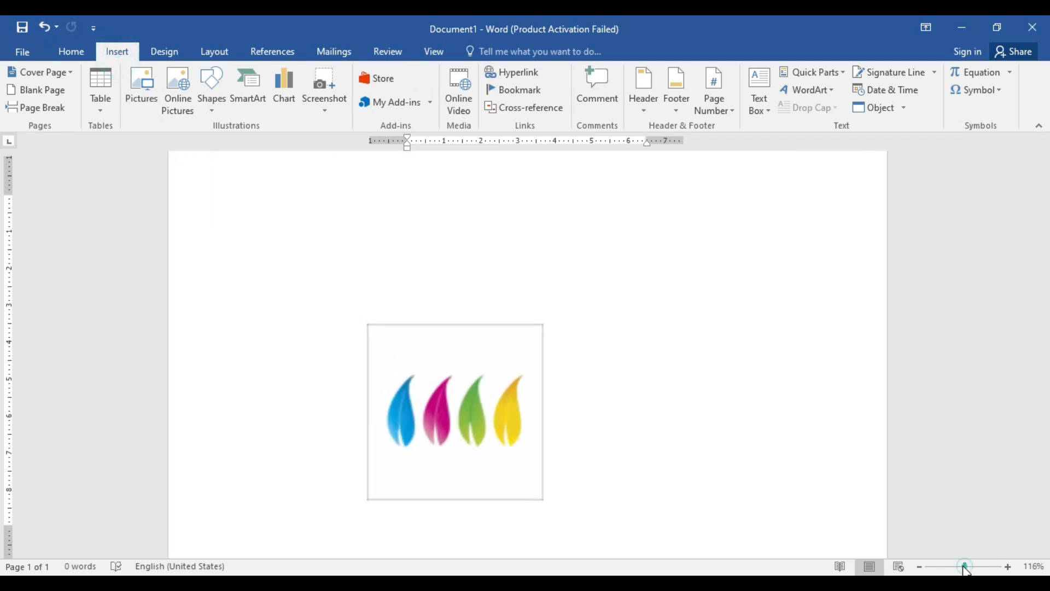
pyautogui.click(143, 90)
pyautogui.scroll(-8, 297, 240)
pyautogui.scroll(-10, 299, 246)
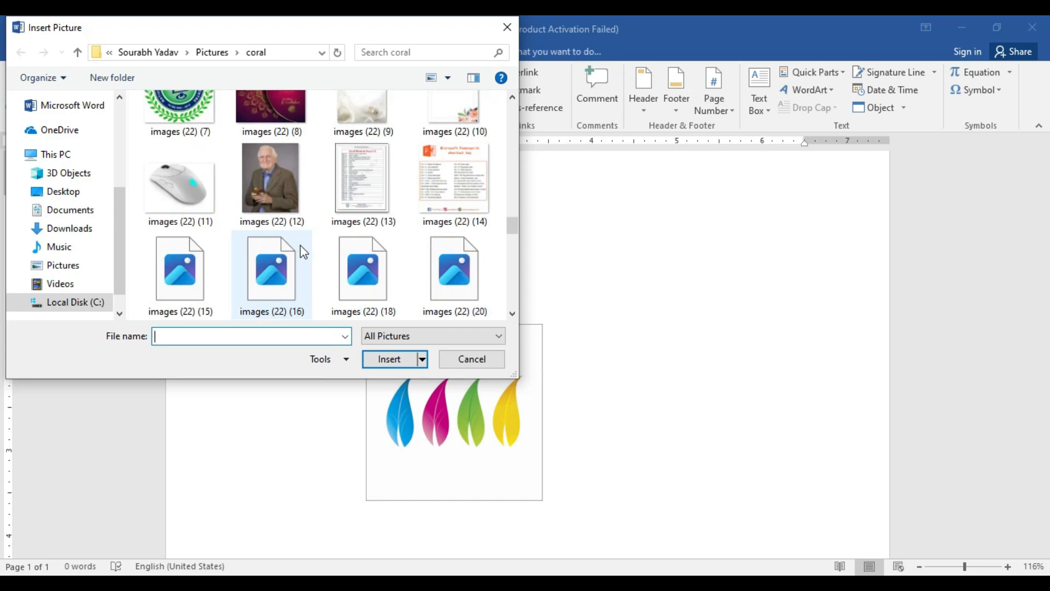
pyautogui.click(284, 263)
pyautogui.click(403, 364)
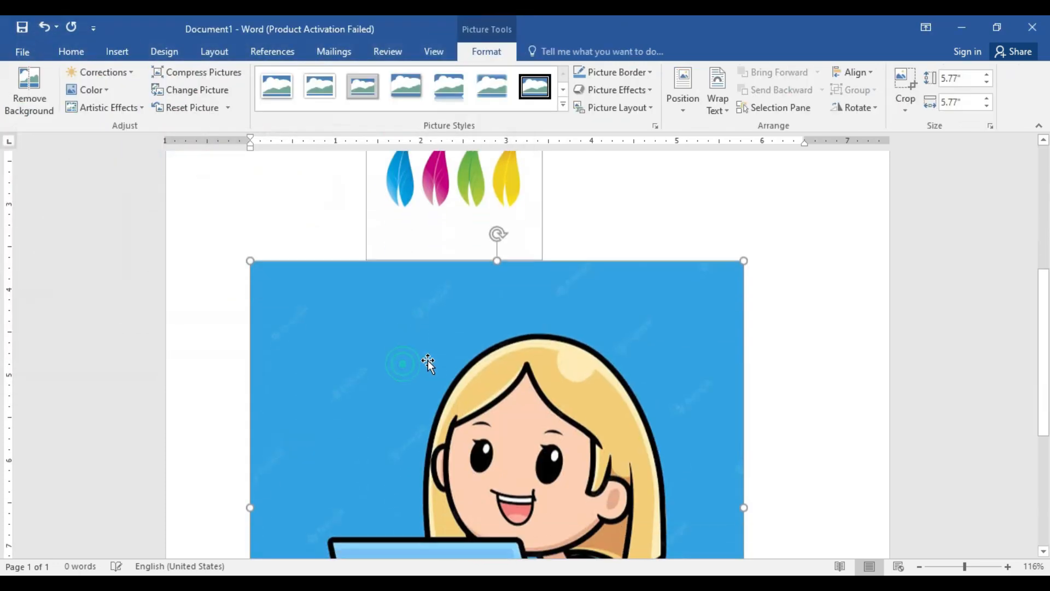
# Step: Set the girl picture's text wrapping to Square and shrink the picture to about 2.58" by 2.58"
pyautogui.click(718, 103)
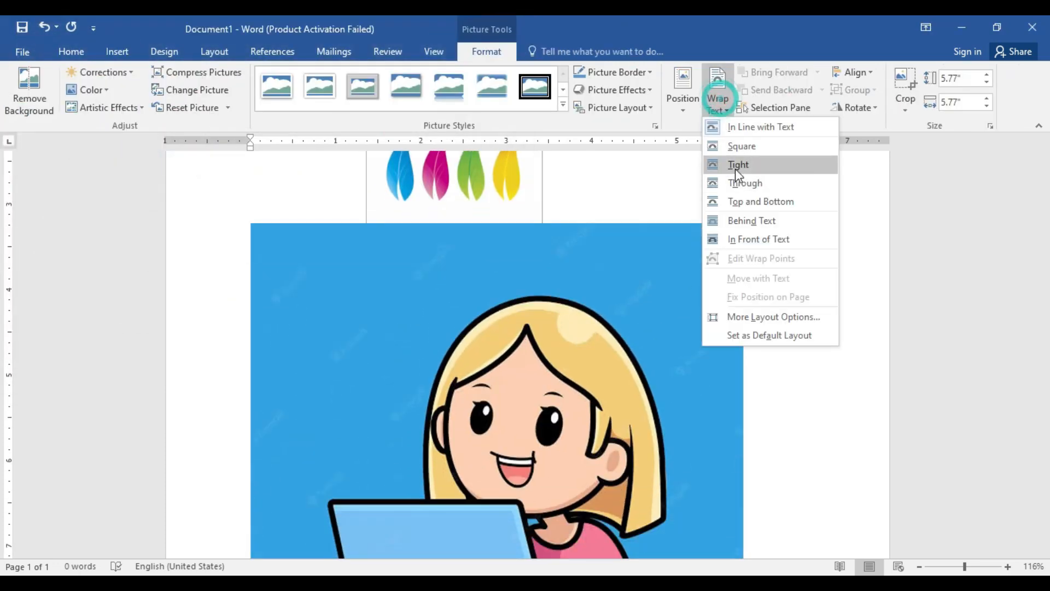
pyautogui.click(738, 152)
pyautogui.moveTo(744, 222); pyautogui.dragTo(471, 492)
pyautogui.scroll(-5, 397, 361)
# Step: Move the girl picture to the upper part of the page so it covers the right part of the leaves picture
pyautogui.moveTo(397, 361); pyautogui.dragTo(761, 185)
pyautogui.scroll(5, 759, 192)
pyautogui.moveTo(685, 460); pyautogui.dragTo(613, 206)
pyautogui.scroll(3, 634, 233)
pyautogui.moveTo(630, 379); pyautogui.dragTo(662, 340)
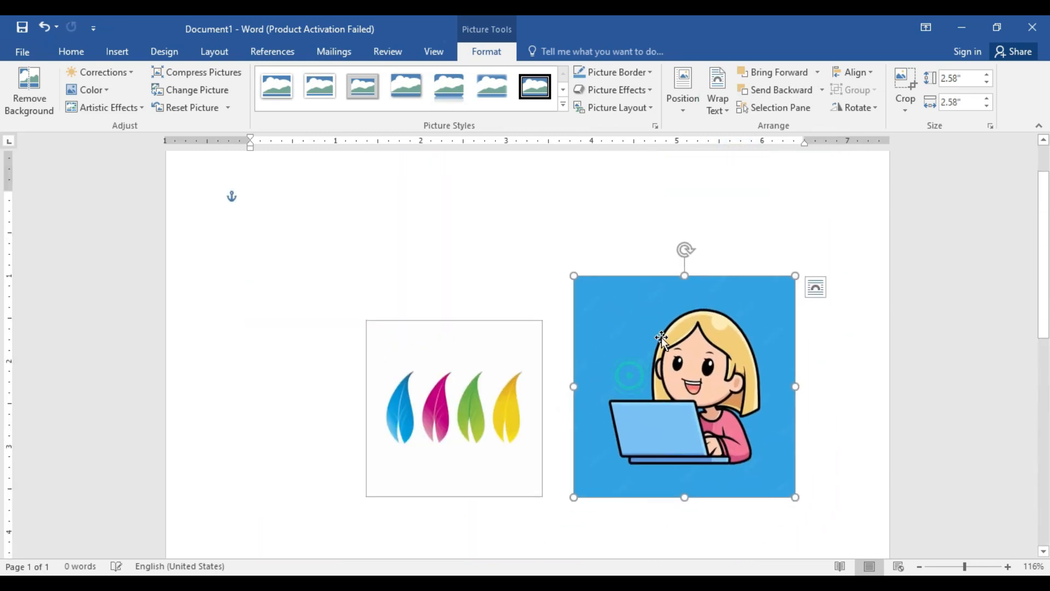
pyautogui.moveTo(662, 339); pyautogui.dragTo(560, 336)
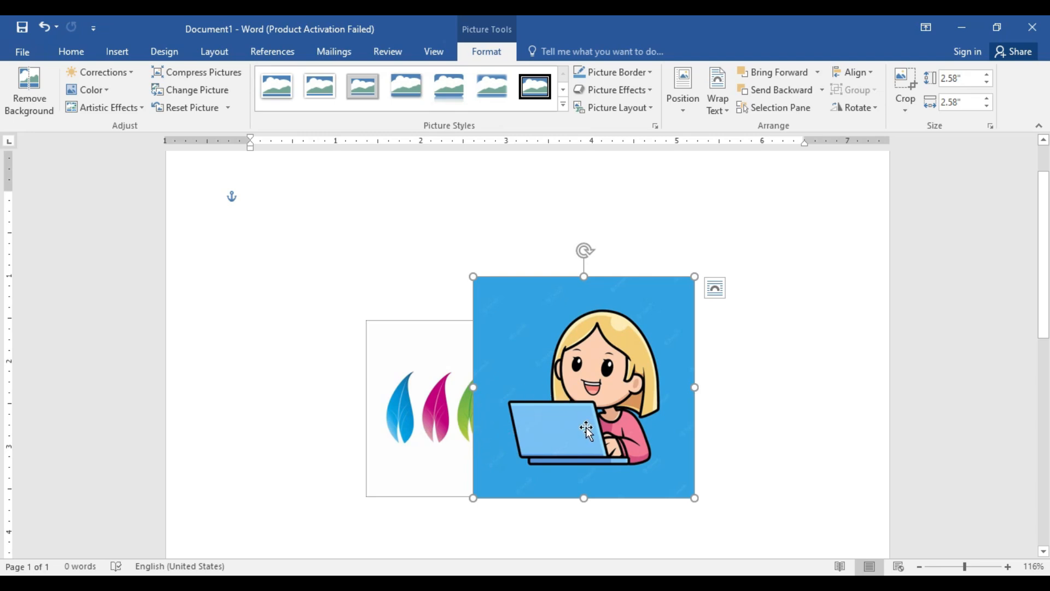
# Step: Bring the leaves picture forward over the girl picture and send it backward behind it again, twice in a row
pyautogui.click(427, 404)
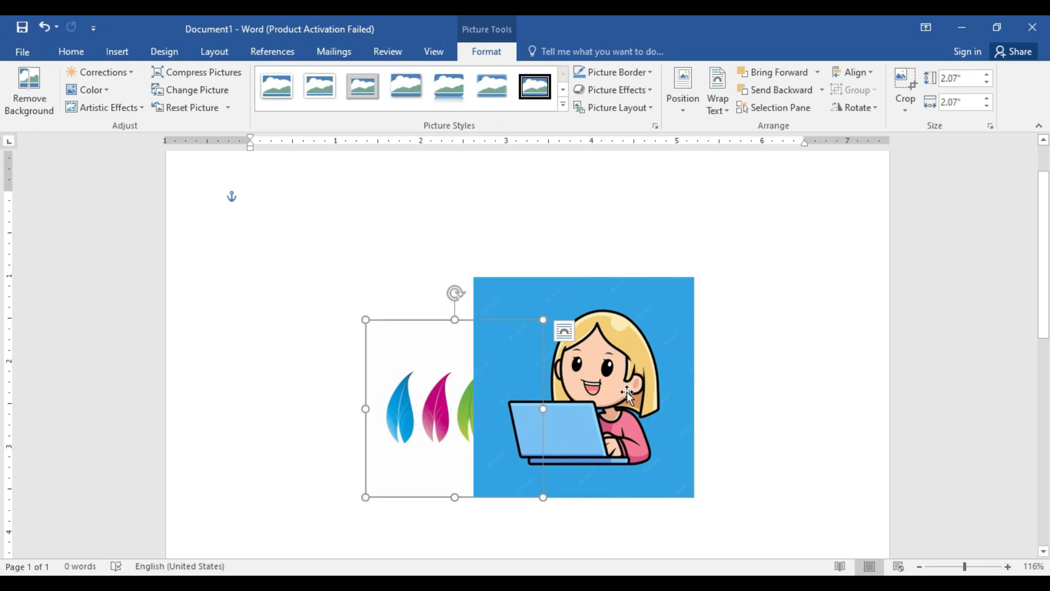
pyautogui.click(614, 444)
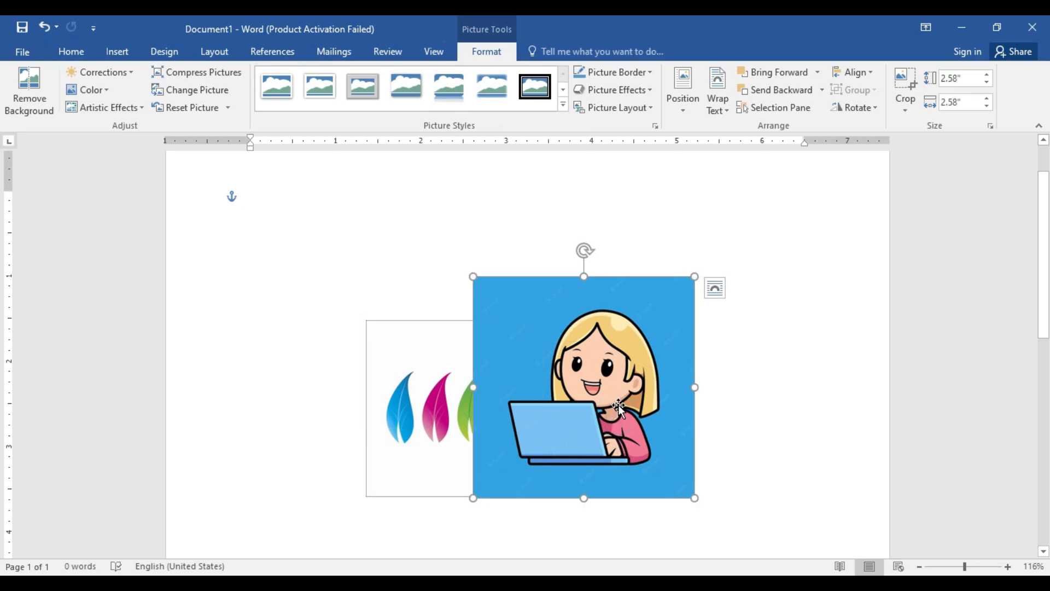
pyautogui.click(436, 429)
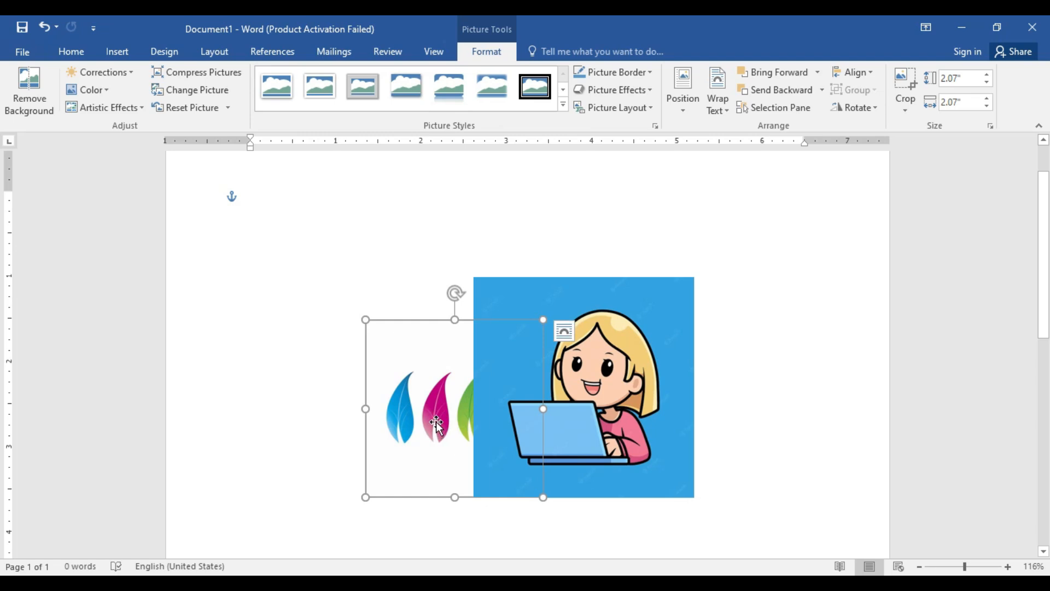
pyautogui.click(769, 77)
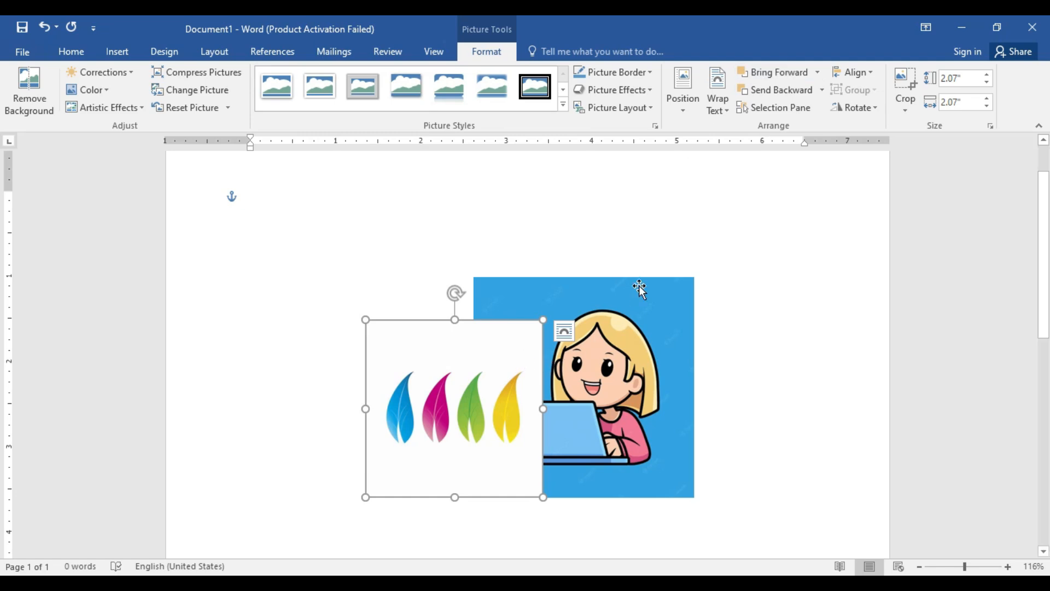
pyautogui.click(758, 91)
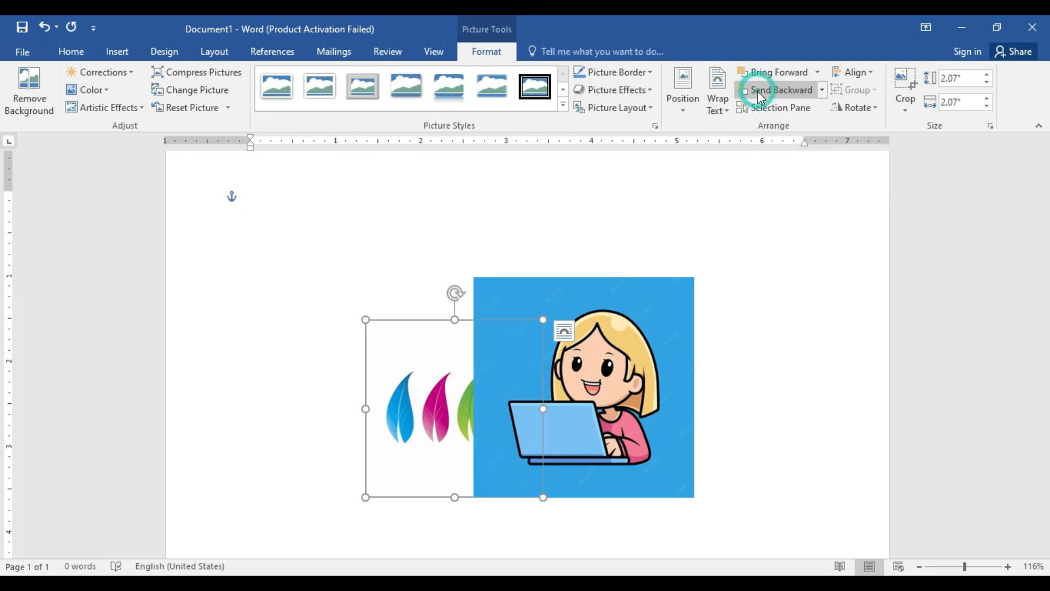
pyautogui.click(769, 75)
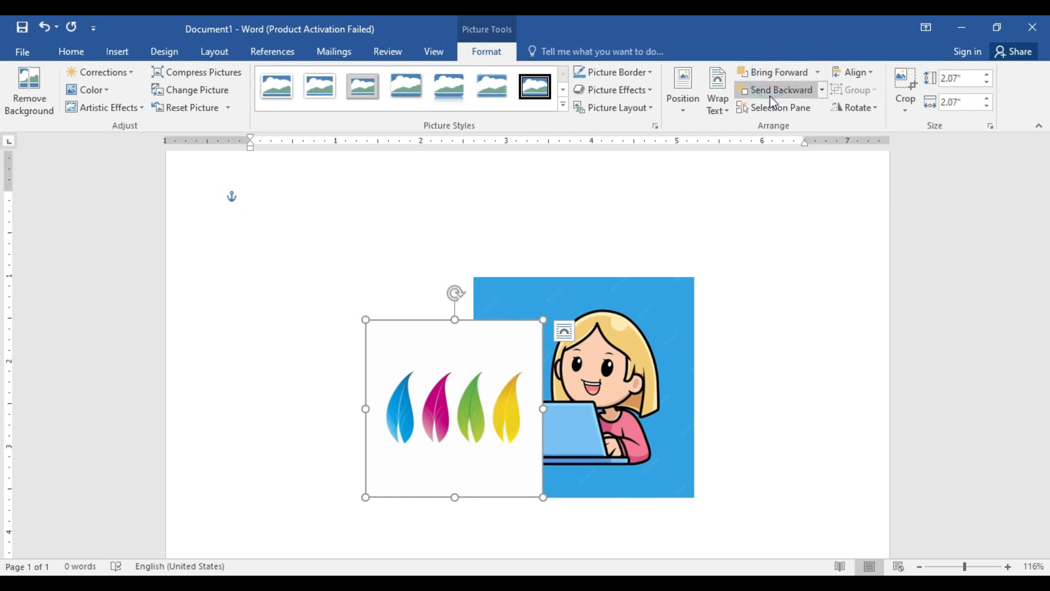
pyautogui.click(769, 90)
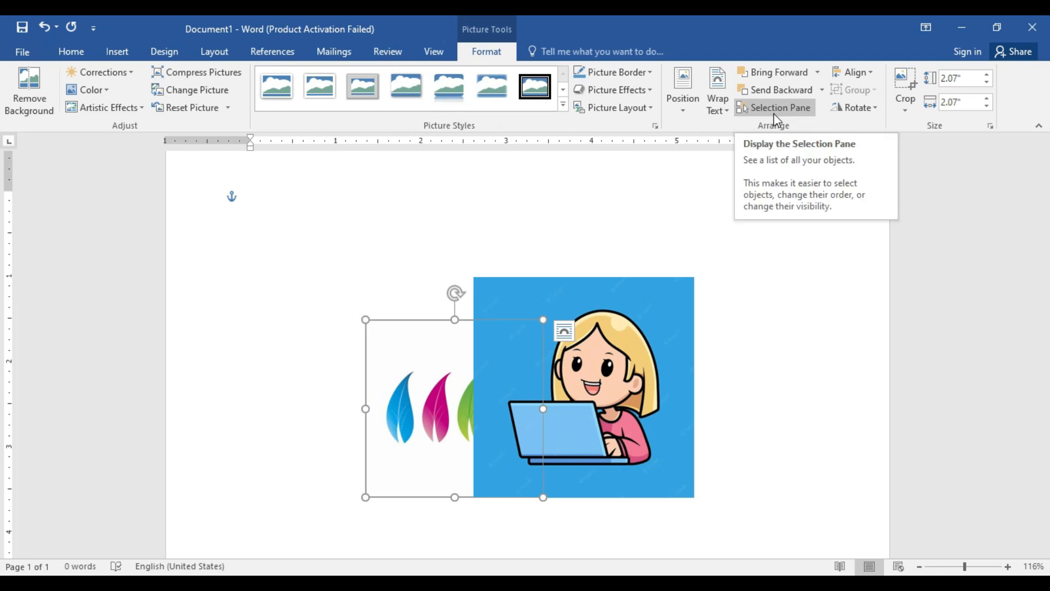
# Step: Move the leaves picture to the left so it stands beside the girl picture without overlapping it
pyautogui.click(71, 51)
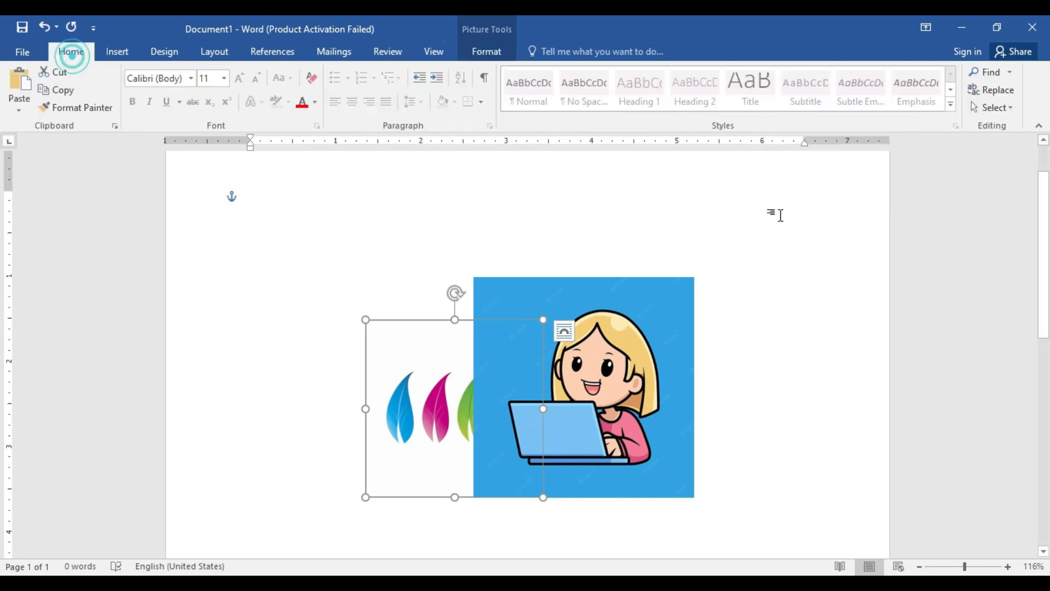
pyautogui.click(493, 52)
pyautogui.moveTo(450, 362); pyautogui.dragTo(366, 335)
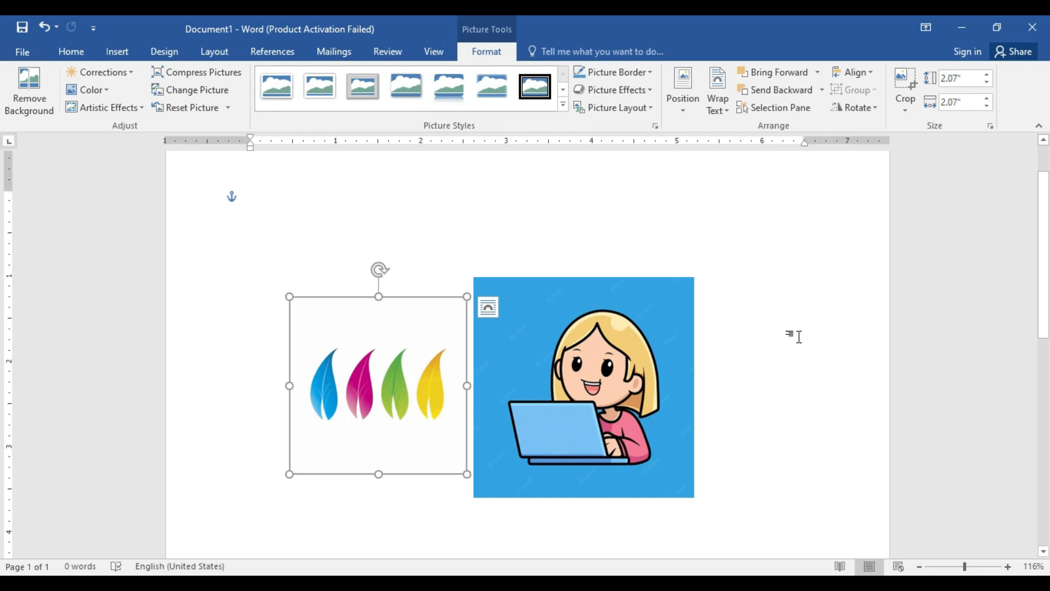
# Step: Display the Selection Pane, hide all pictures and show them all again, and close the pane
pyautogui.click(776, 109)
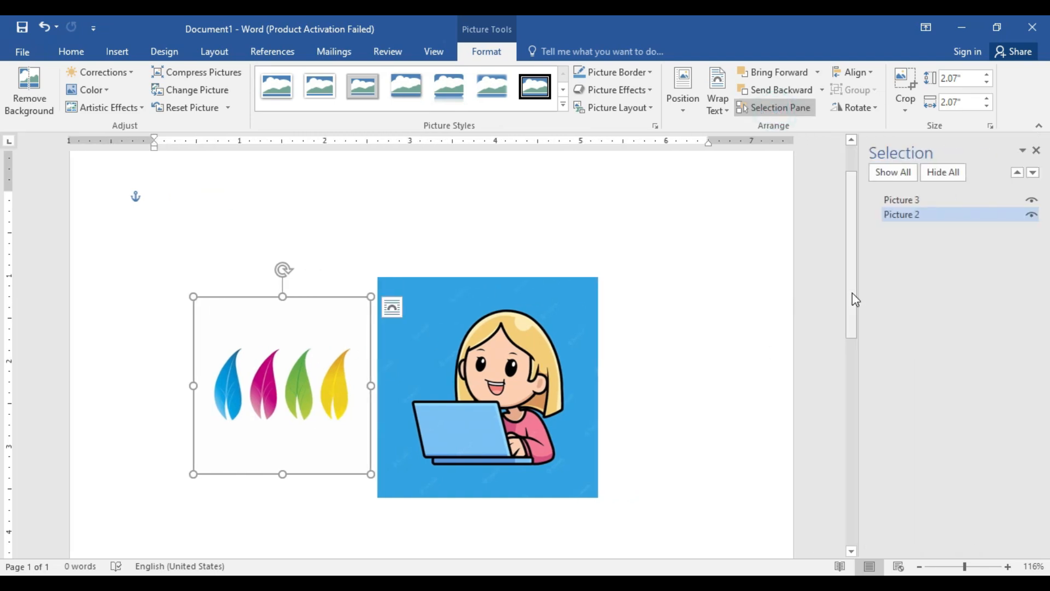
pyautogui.click(936, 174)
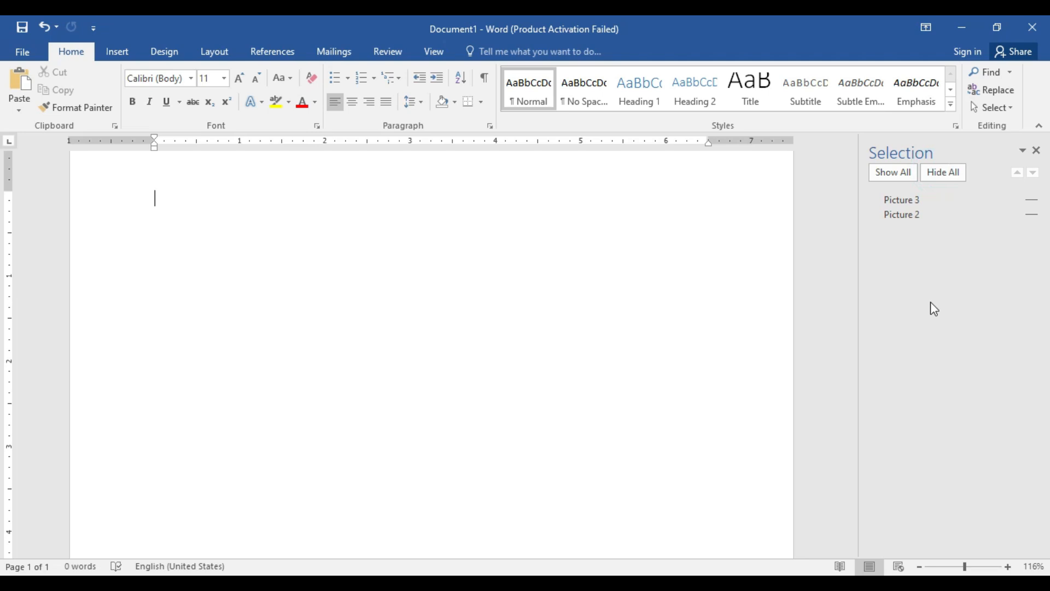
pyautogui.click(906, 175)
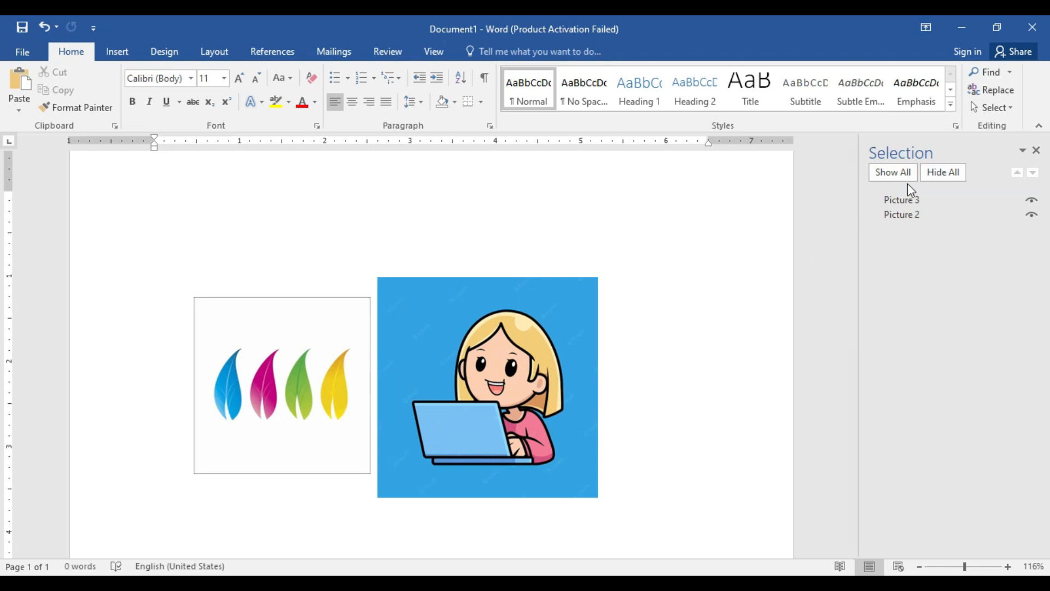
pyautogui.click(1036, 150)
# Step: Select the leaves and girl pictures together and group them into a single object
pyautogui.click(607, 377)
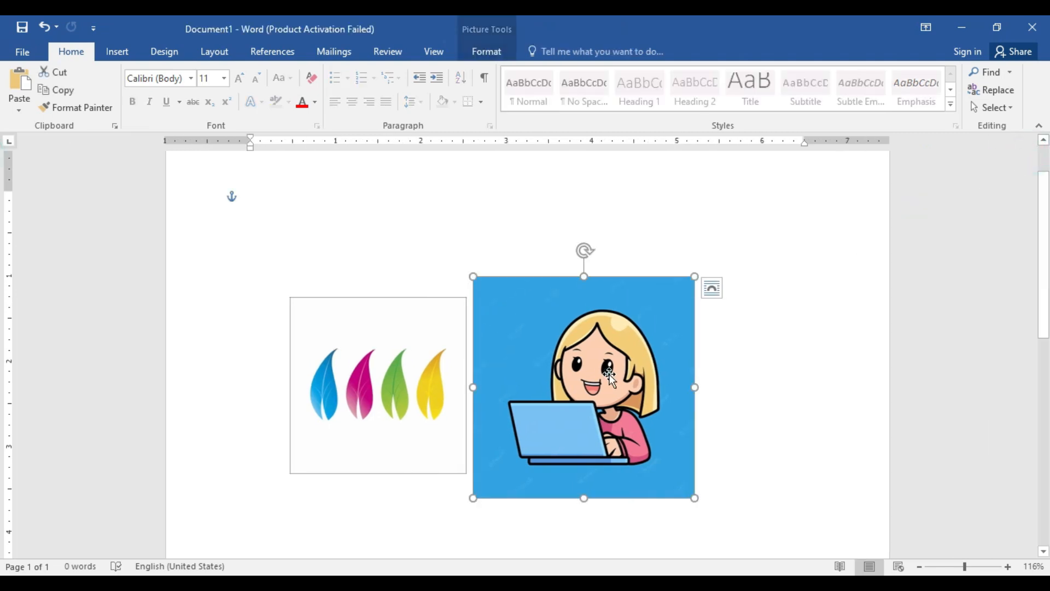
pyautogui.click(487, 52)
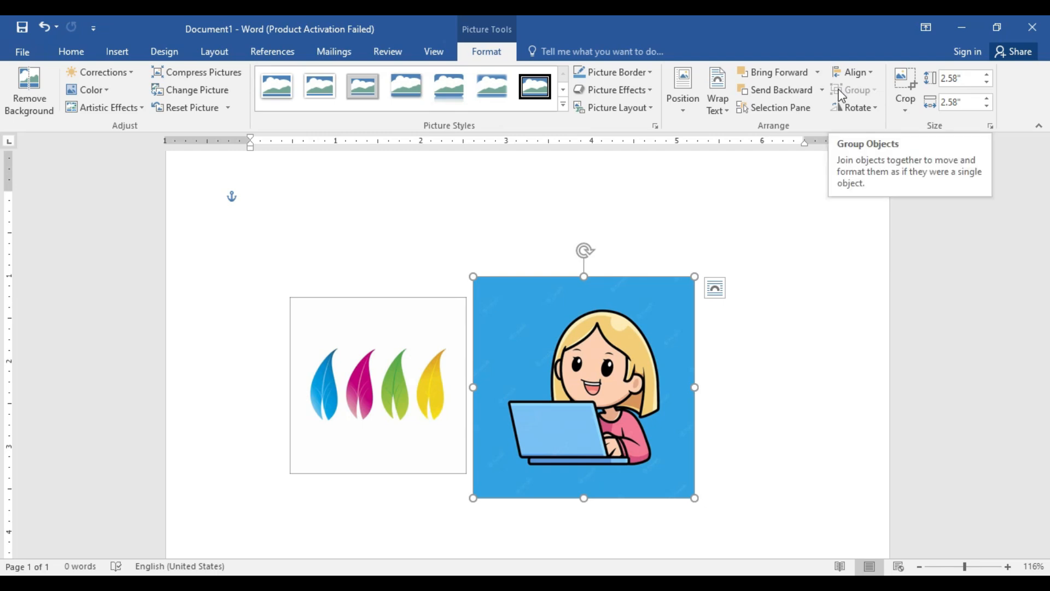
pyautogui.click(401, 354)
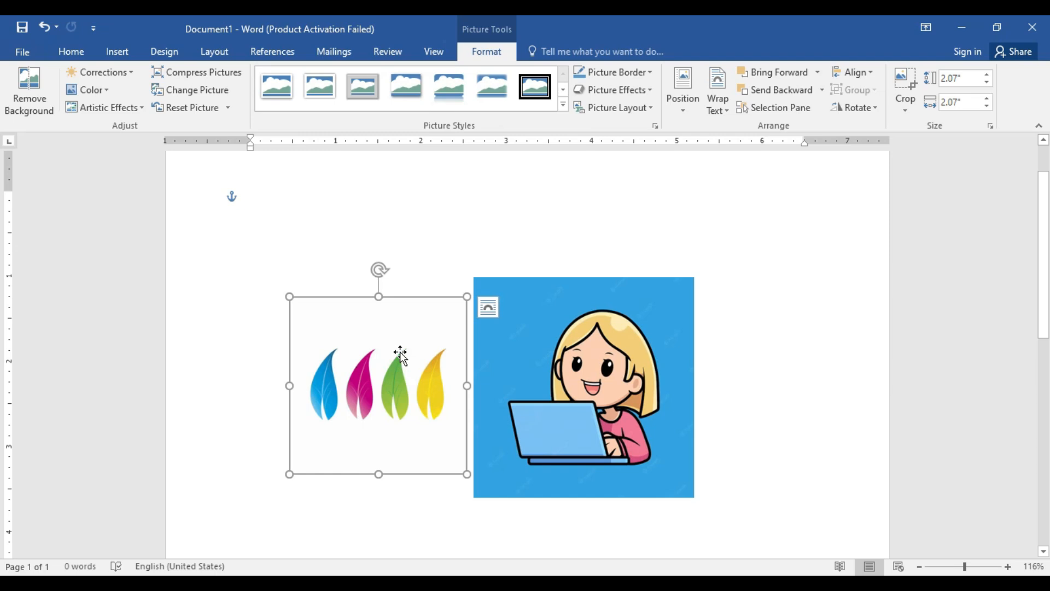
pyautogui.click(492, 352)
pyautogui.click(438, 350)
pyautogui.click(524, 338)
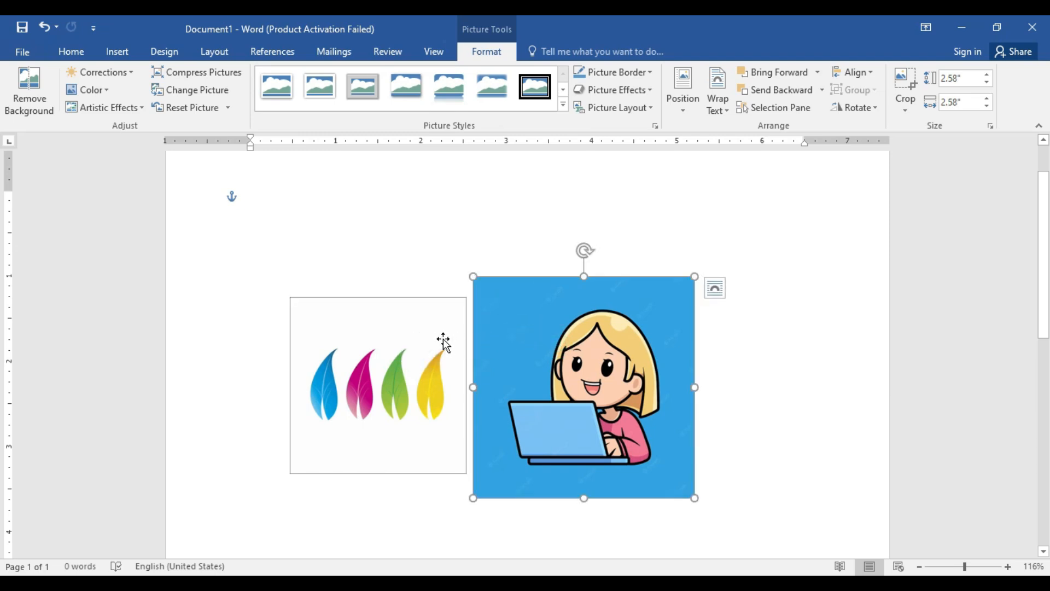
pyautogui.keyDown('ctrl'); pyautogui.click(413, 336); pyautogui.keyUp('ctrl')
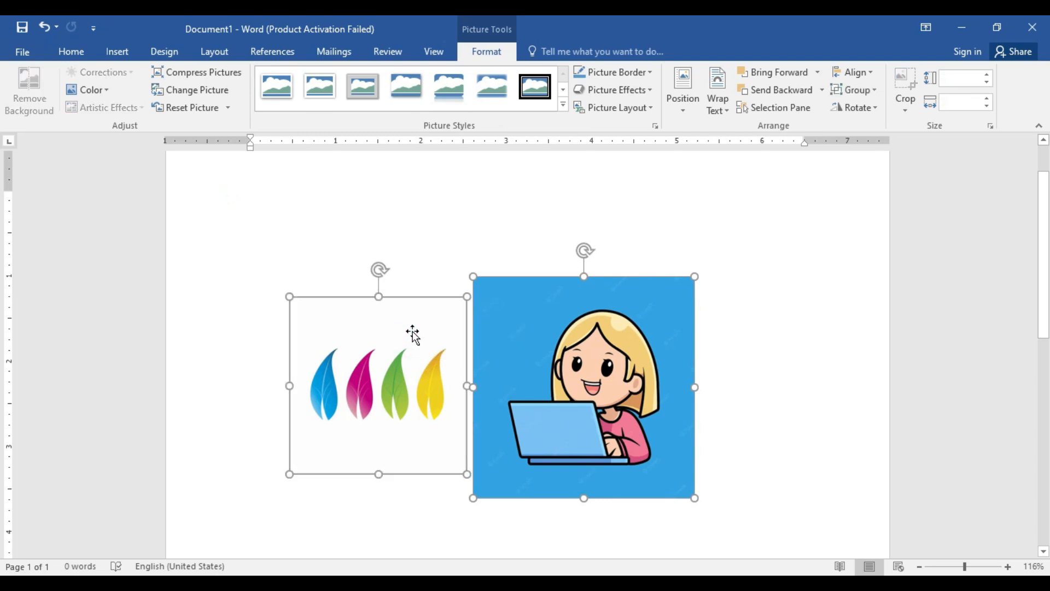
pyautogui.click(852, 95)
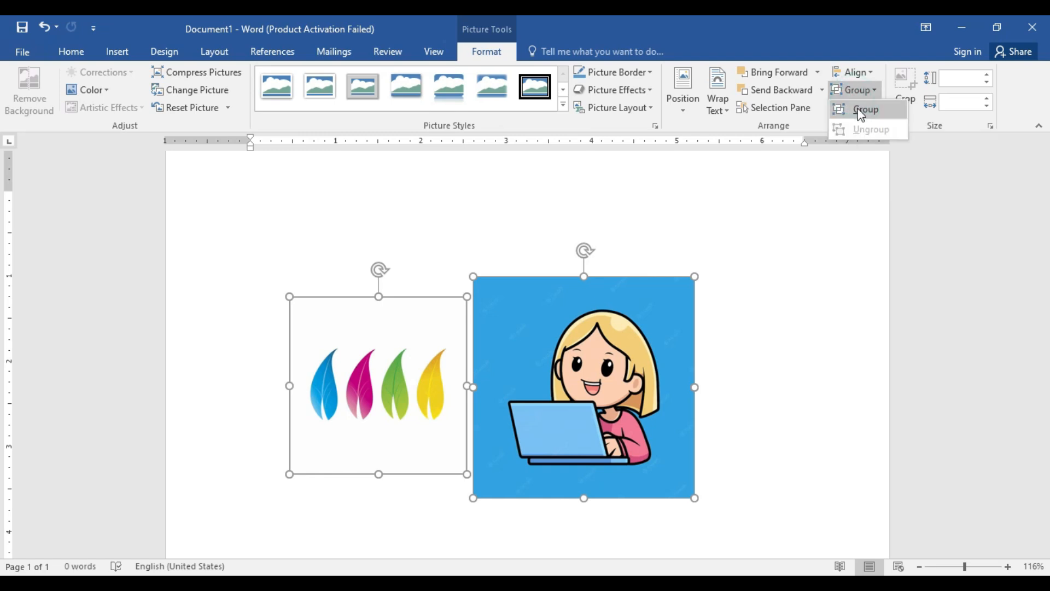
pyautogui.click(858, 108)
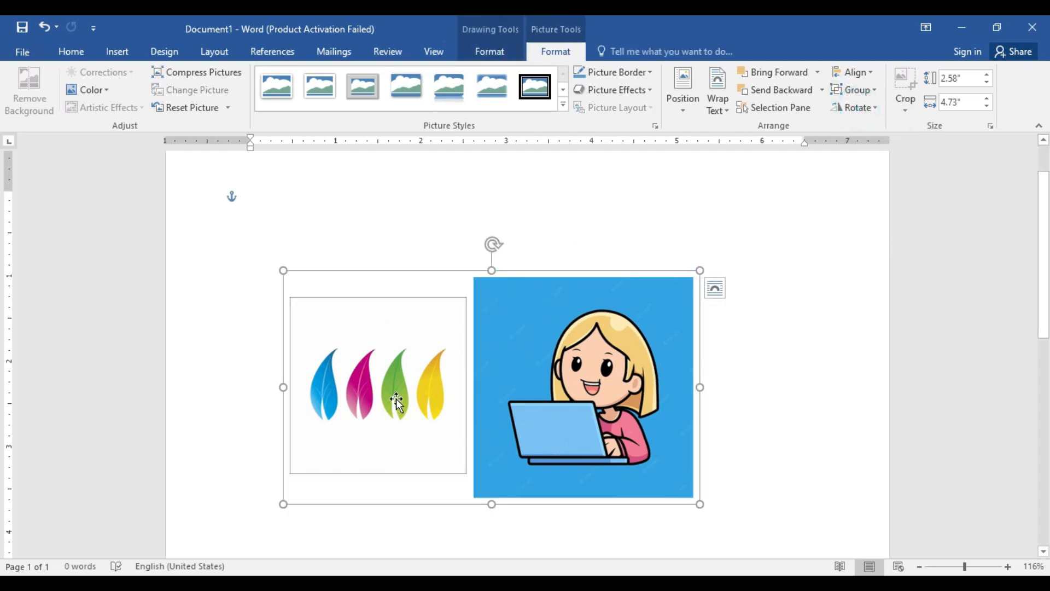
# Step: Enlarge the grouped pictures to about 2.69" high by 5.45" wide and ungroup them
pyautogui.moveTo(698, 503); pyautogui.dragTo(755, 503)
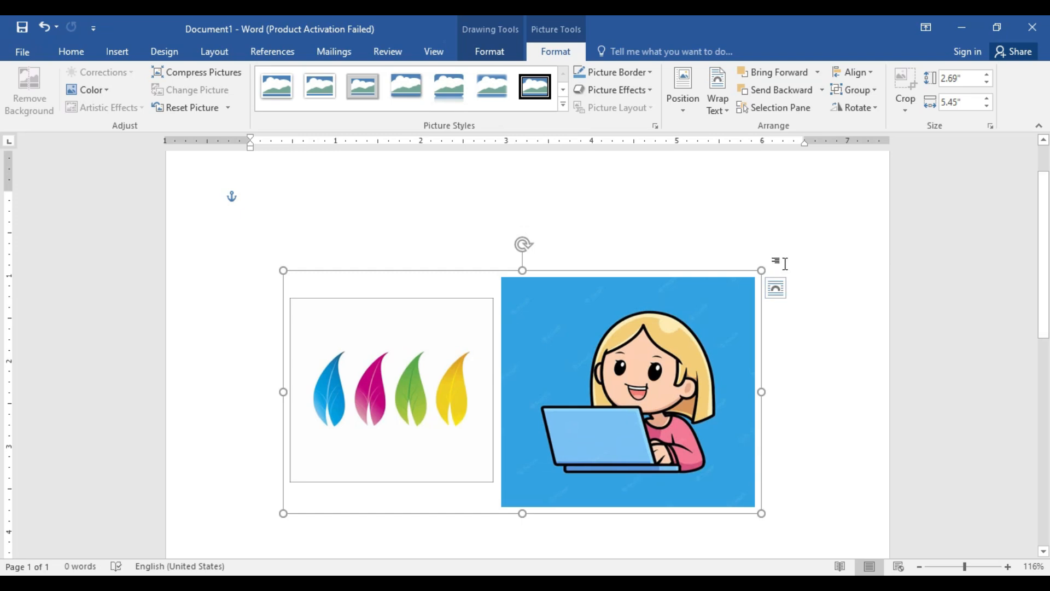
pyautogui.click(851, 93)
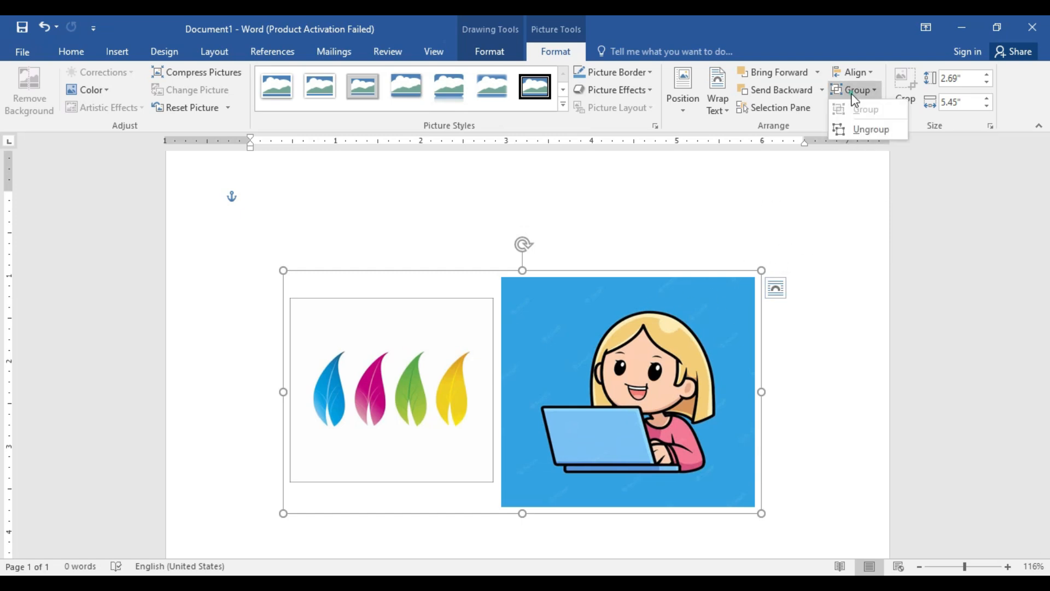
pyautogui.click(850, 130)
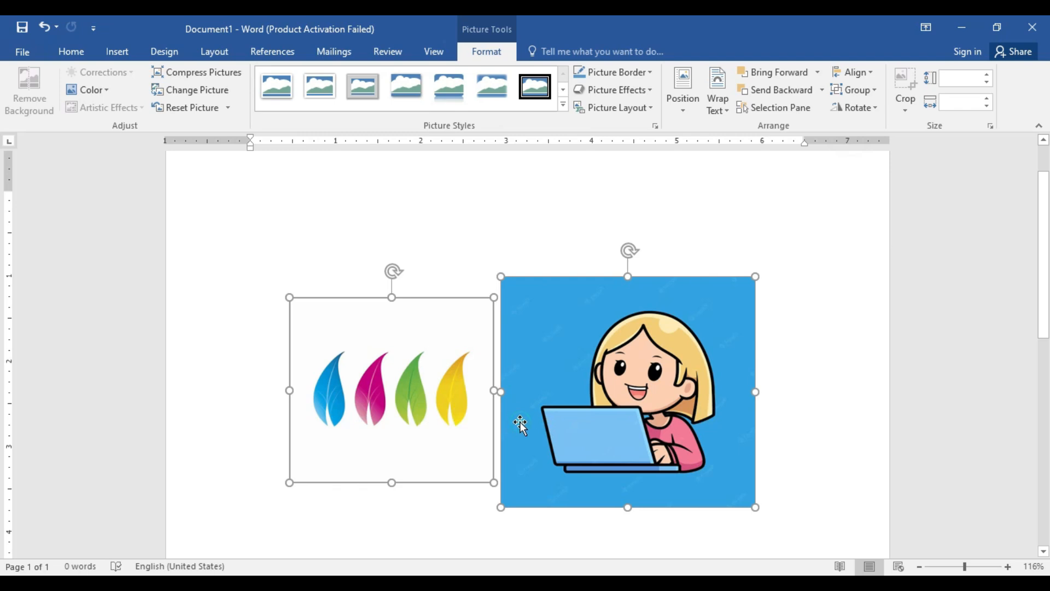
# Step: Select the leaves and girl pictures individually in turn to check whether they are separate objects
pyautogui.click(662, 228)
pyautogui.click(525, 370)
pyautogui.click(440, 371)
pyautogui.click(569, 379)
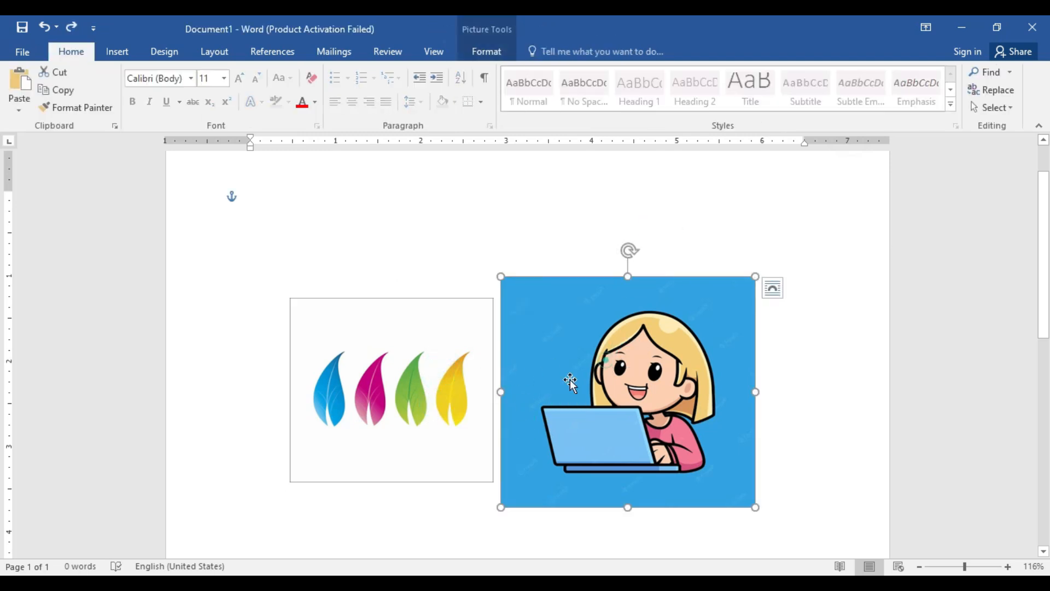
pyautogui.click(418, 375)
pyautogui.click(564, 382)
pyautogui.click(408, 375)
pyautogui.click(546, 376)
pyautogui.click(384, 387)
pyautogui.click(560, 330)
pyautogui.click(402, 367)
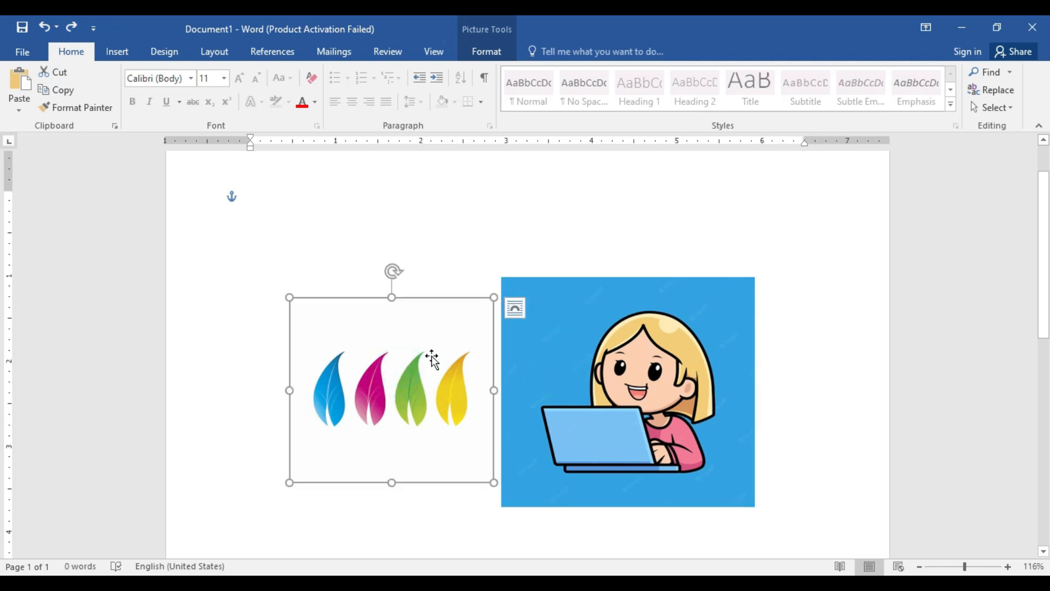
# Step: Rotate the girl picture freely and return it upright, and preview the rotate and flip options including Flip Horizontal
pyautogui.click(581, 313)
pyautogui.click(487, 51)
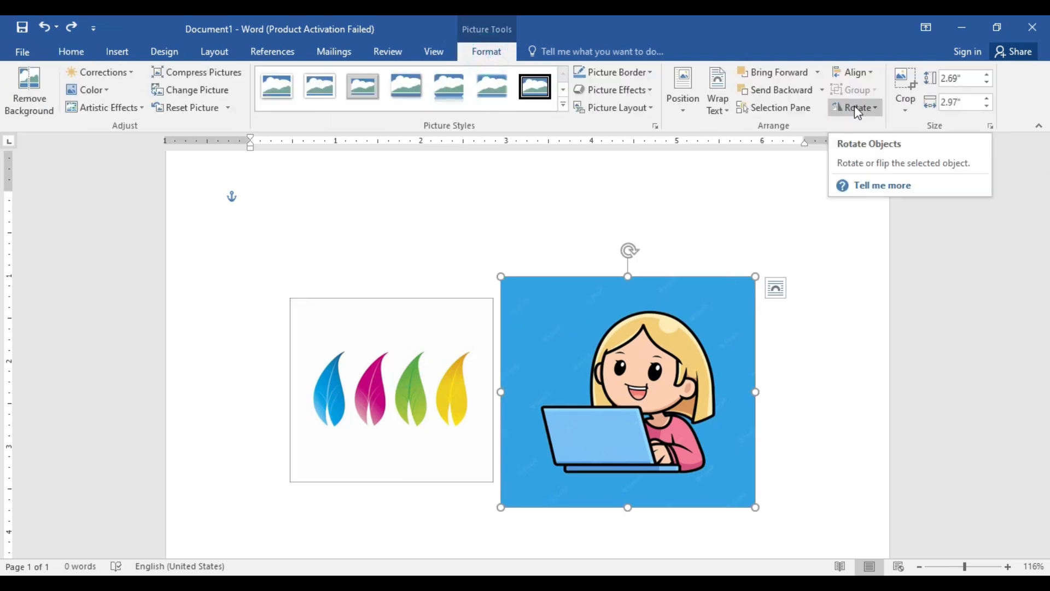
pyautogui.moveTo(628, 251)
pyautogui.mouseDown()
pyautogui.moveTo(598, 264)
pyautogui.moveTo(566, 367)
pyautogui.moveTo(697, 418)
pyautogui.moveTo(720, 328)
pyautogui.moveTo(680, 261)
pyautogui.moveTo(634, 238)
pyautogui.mouseUp()
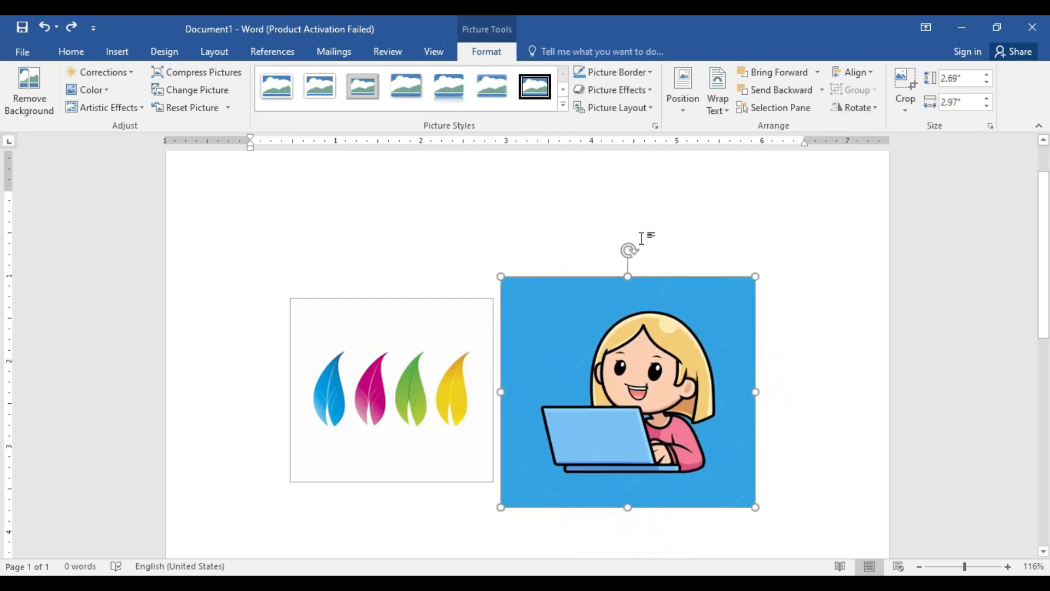
pyautogui.click(860, 109)
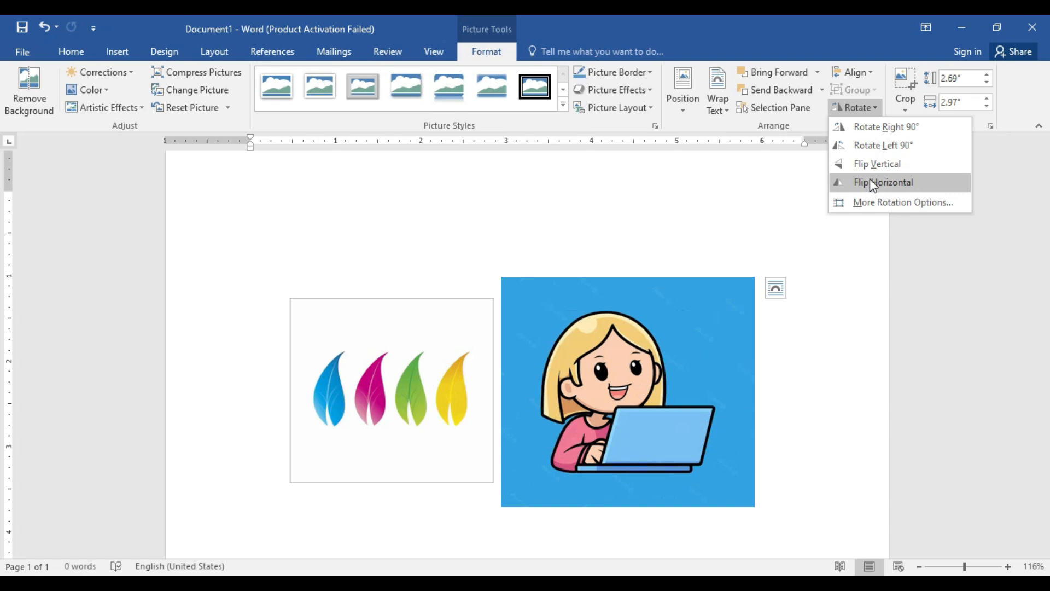
pyautogui.click(837, 182)
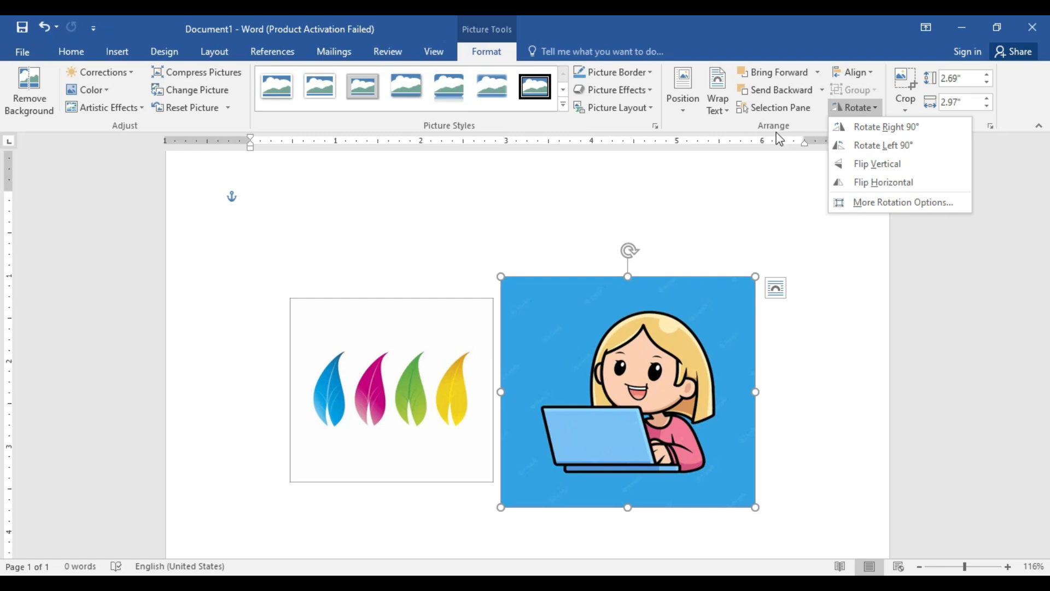
pyautogui.click(786, 211)
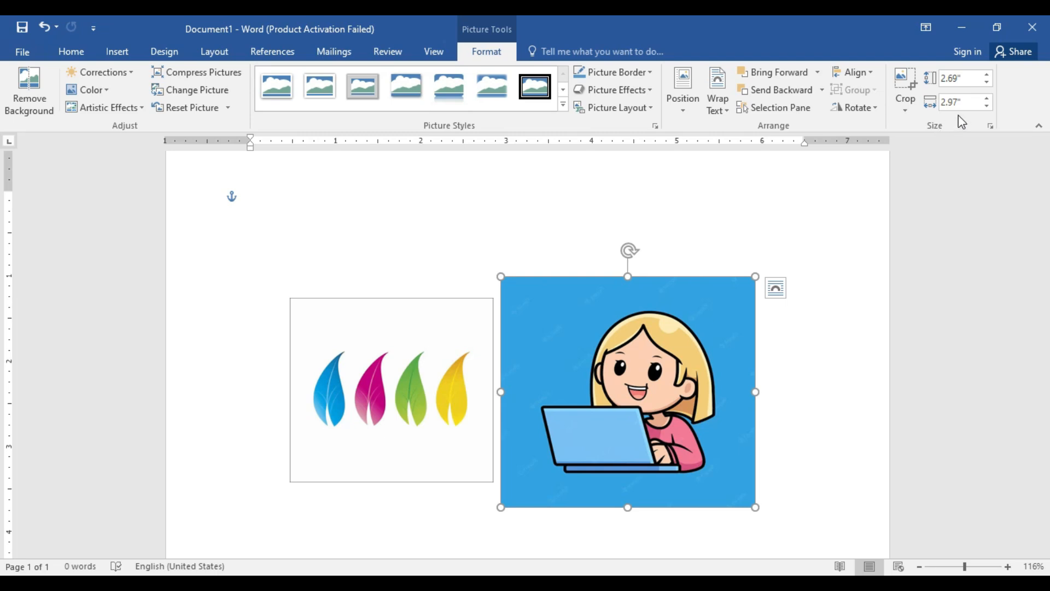
# Step: Increase the girl picture's height to 5" and reduce it to 2.9", keeping its proportions
pyautogui.click(988, 75)
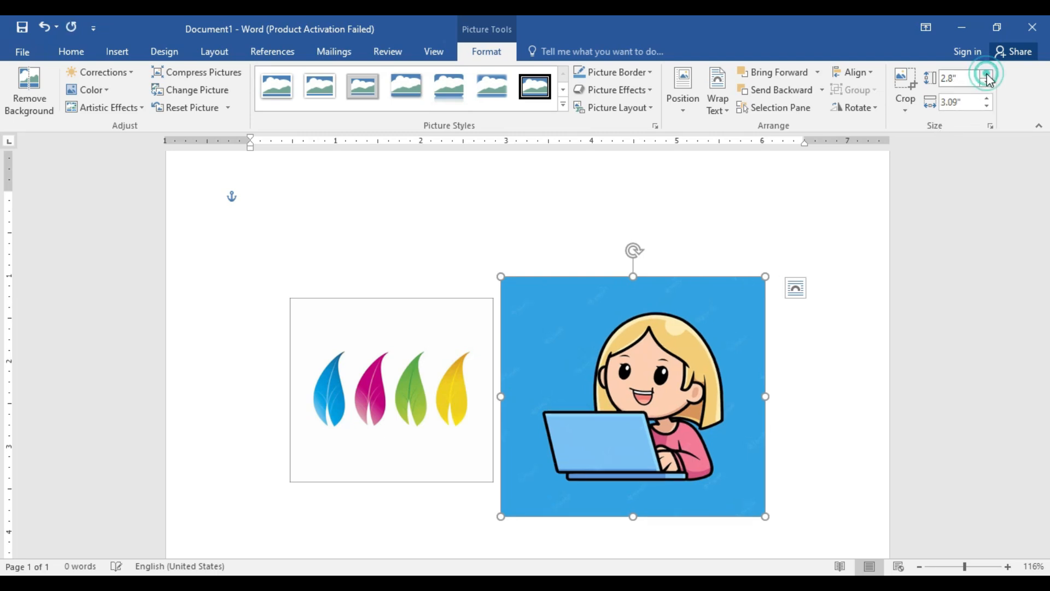
pyautogui.click(988, 75)
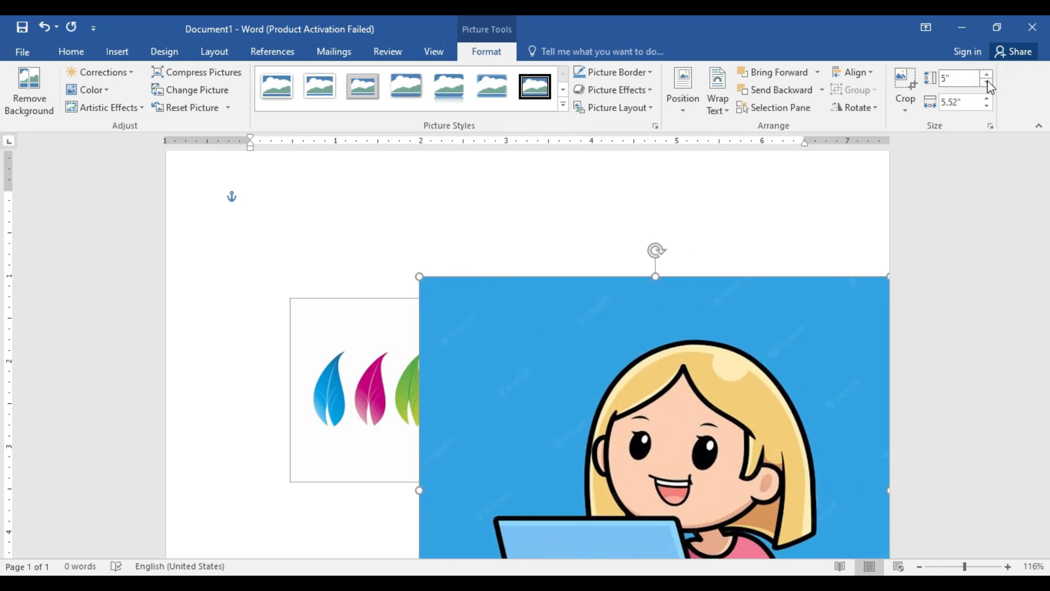
pyautogui.click(988, 82)
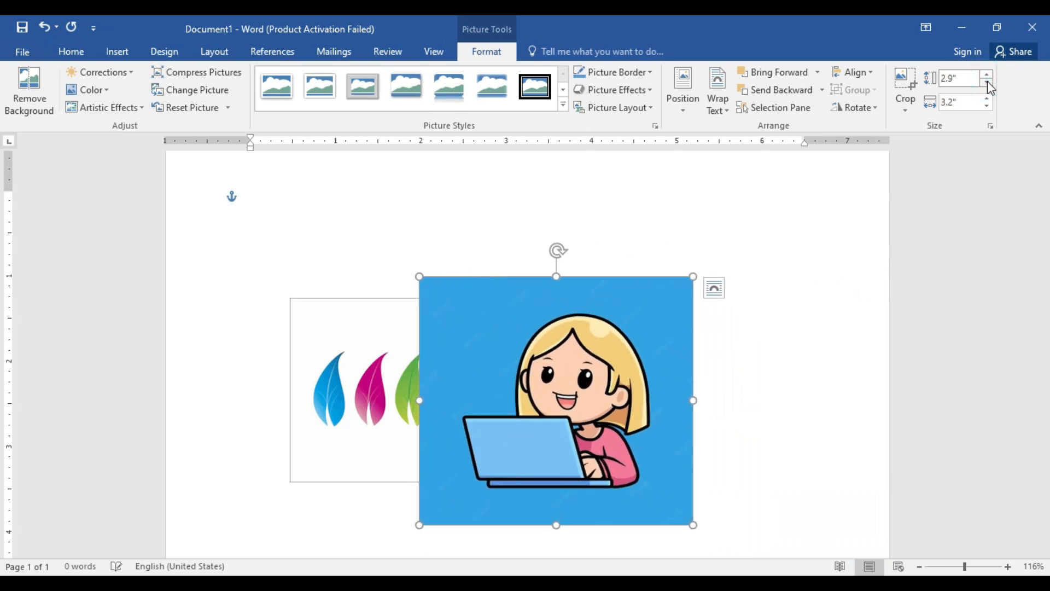
# Step: Reduce the girl picture's height to 2.3" and move it to the right, clear of the leaves picture
pyautogui.click(987, 81)
pyautogui.moveTo(541, 352); pyautogui.dragTo(735, 336)
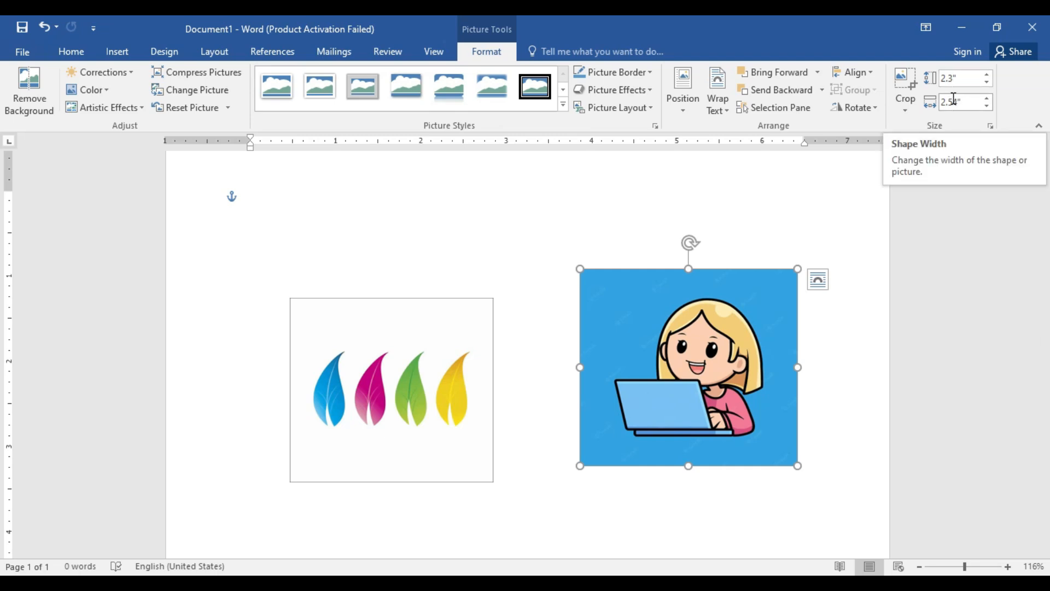
# Step: Increase the girl picture's width to 3.6" and reduce its height to 2.2", keeping its proportions
pyautogui.click(988, 99)
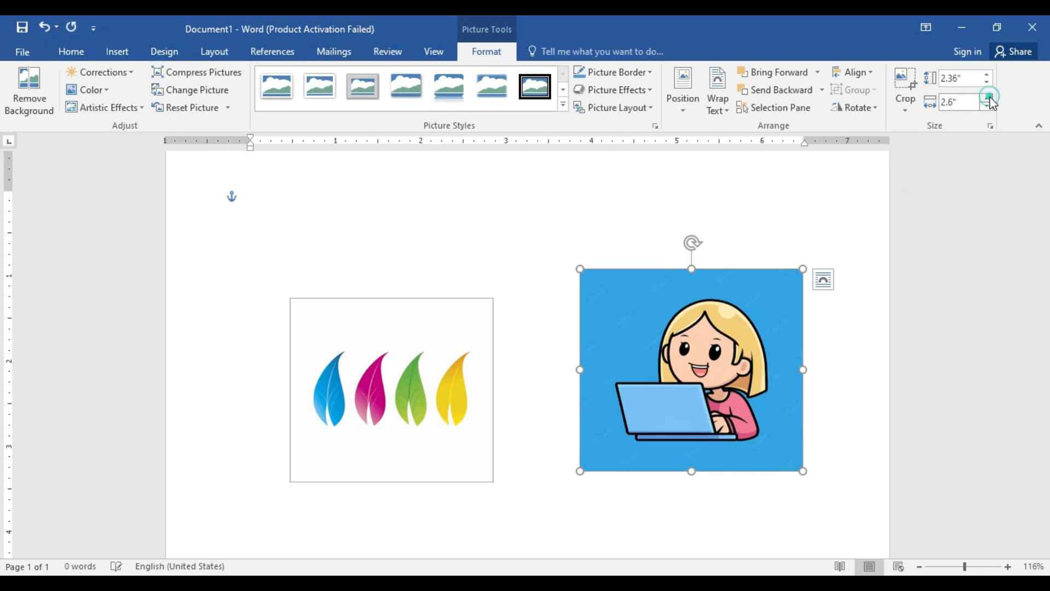
pyautogui.click(988, 99)
pyautogui.click(988, 98)
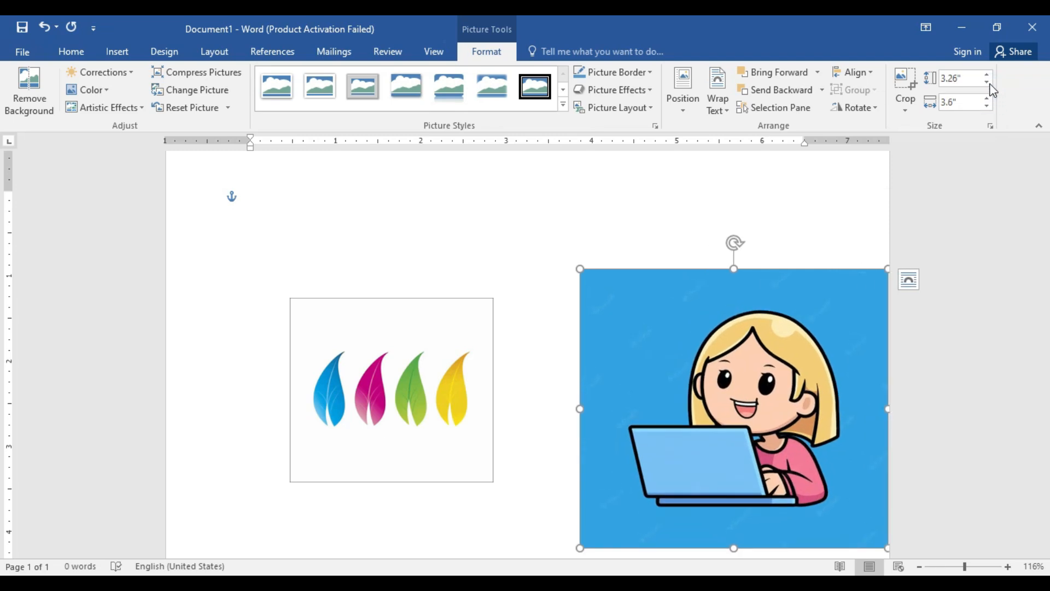
pyautogui.click(988, 82)
pyautogui.click(988, 82)
pyautogui.click(988, 82)
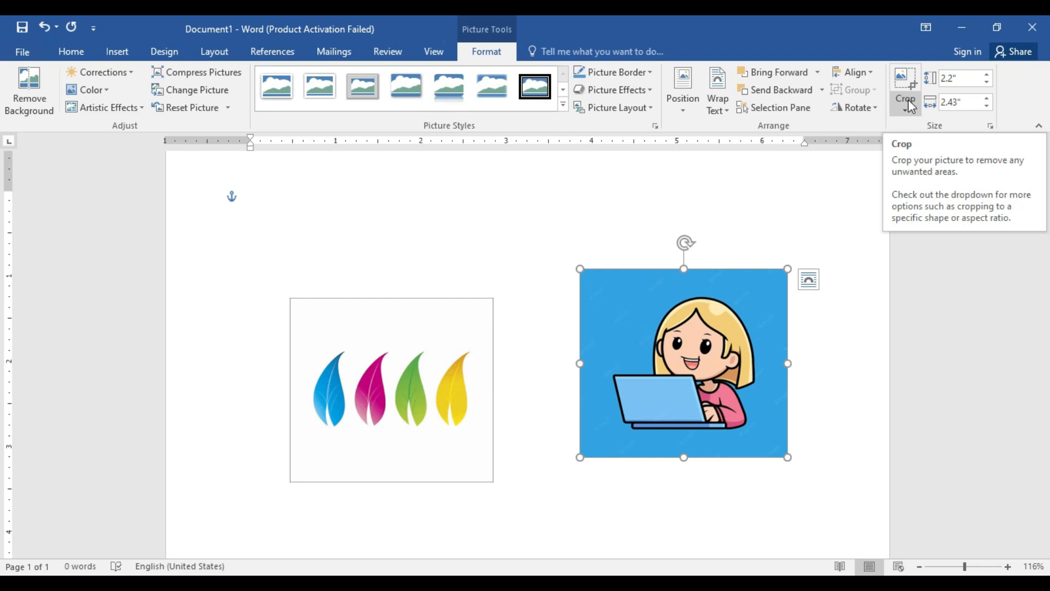
# Step: Crop the leaves picture from both sides to about 0.99" wide, keeping only the pink and green leaves
pyautogui.click(393, 360)
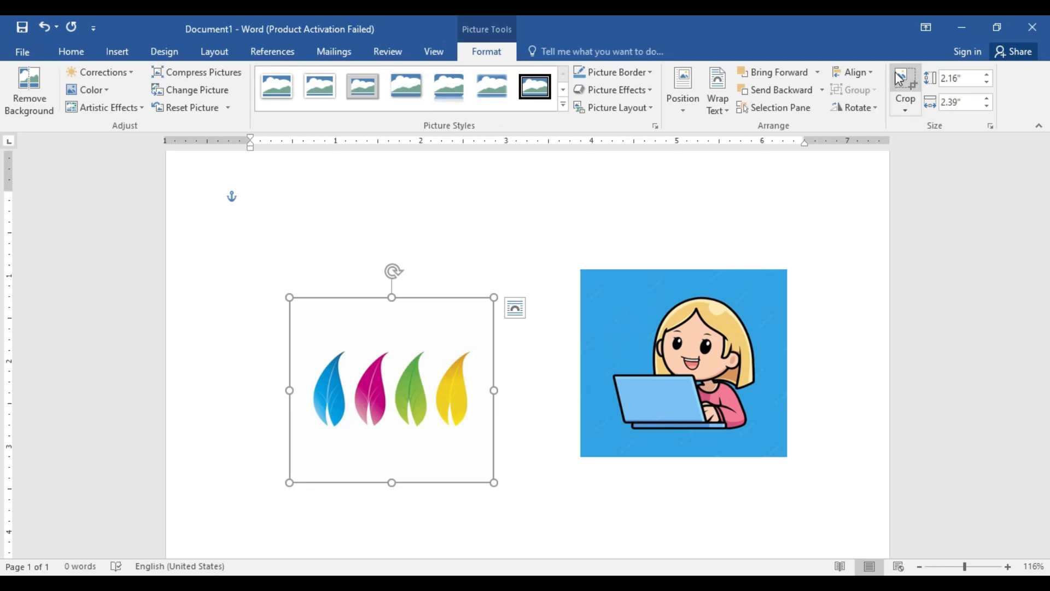
pyautogui.click(1008, 566)
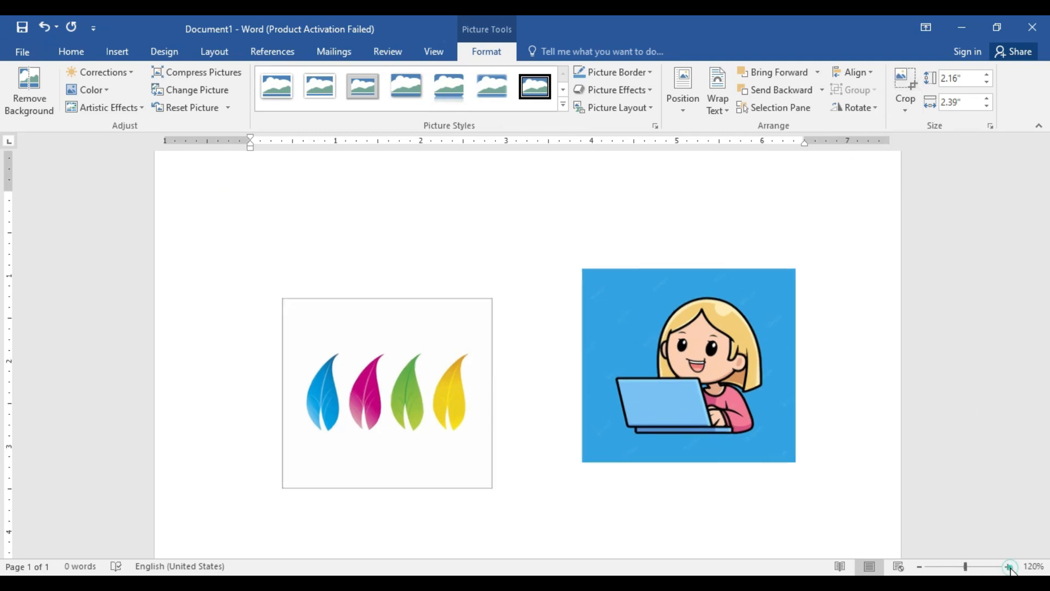
pyautogui.click(1009, 568)
pyautogui.click(1009, 567)
pyautogui.click(1009, 567)
pyautogui.scroll(-1, 646, 495)
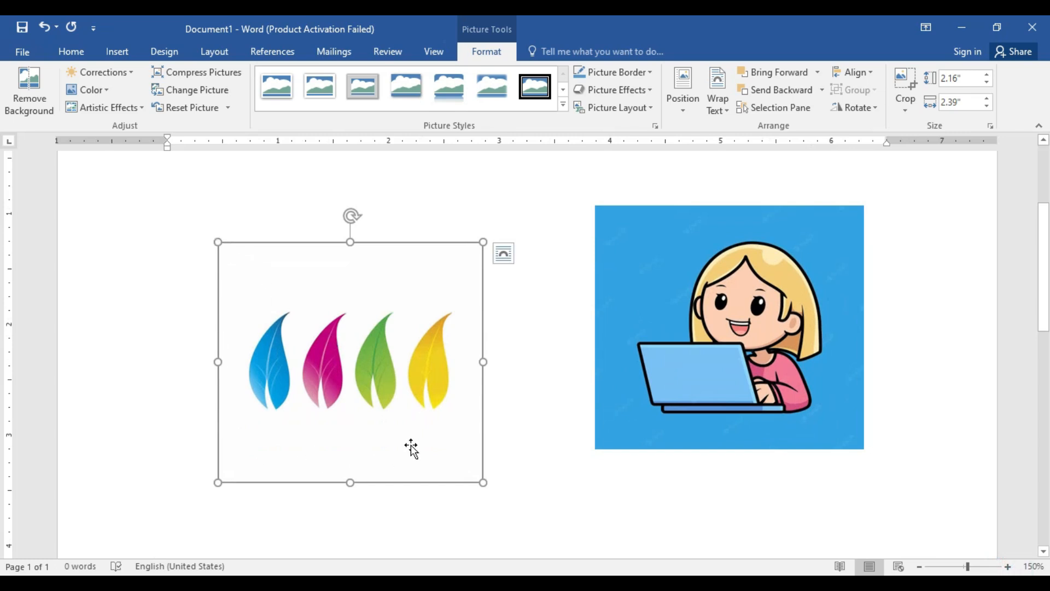
pyautogui.click(908, 78)
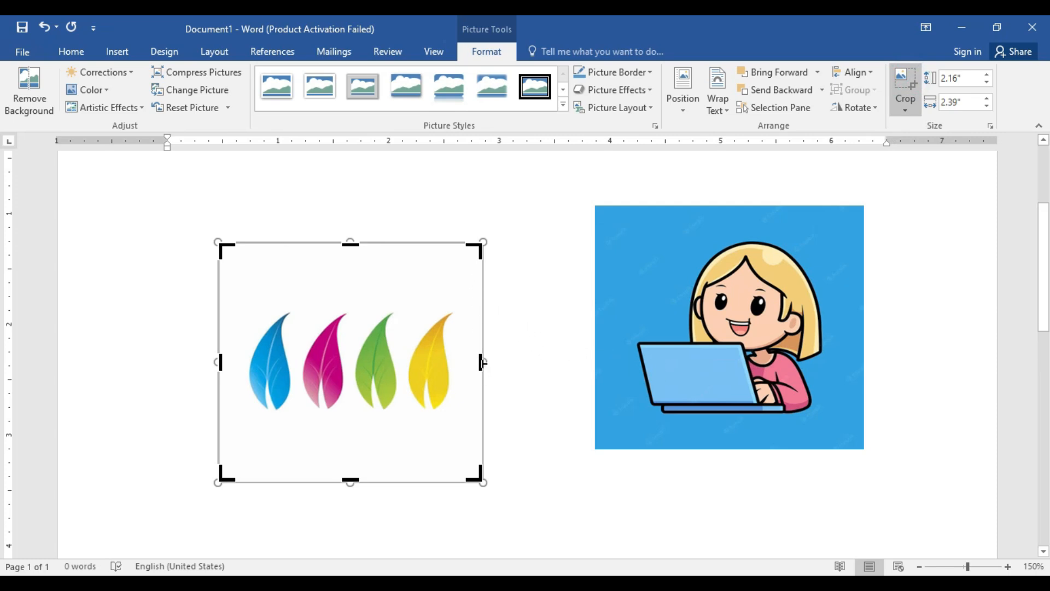
pyautogui.moveTo(482, 362); pyautogui.dragTo(403, 394)
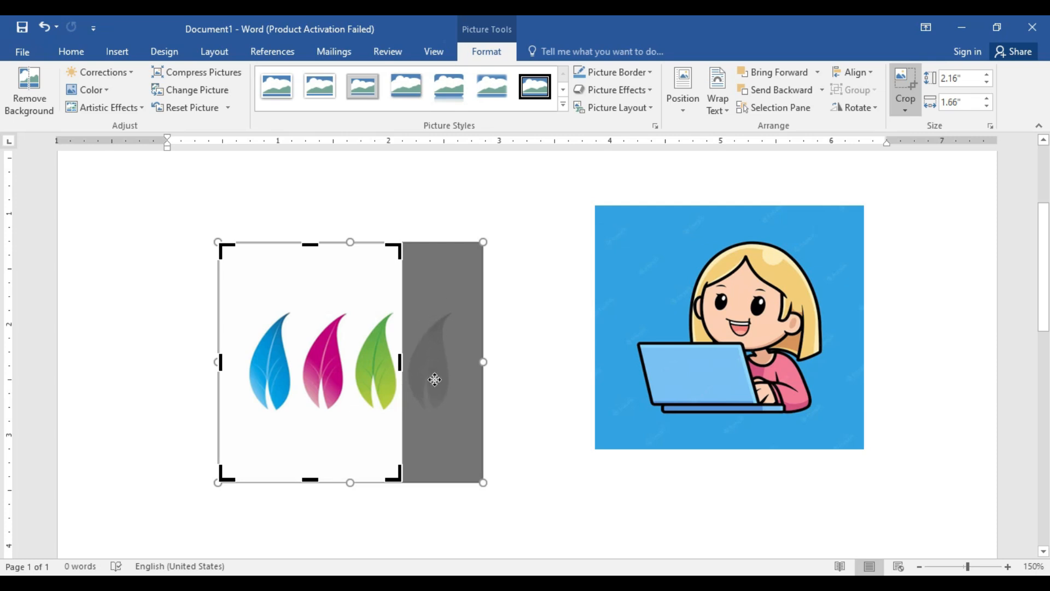
pyautogui.moveTo(219, 362); pyautogui.dragTo(294, 383)
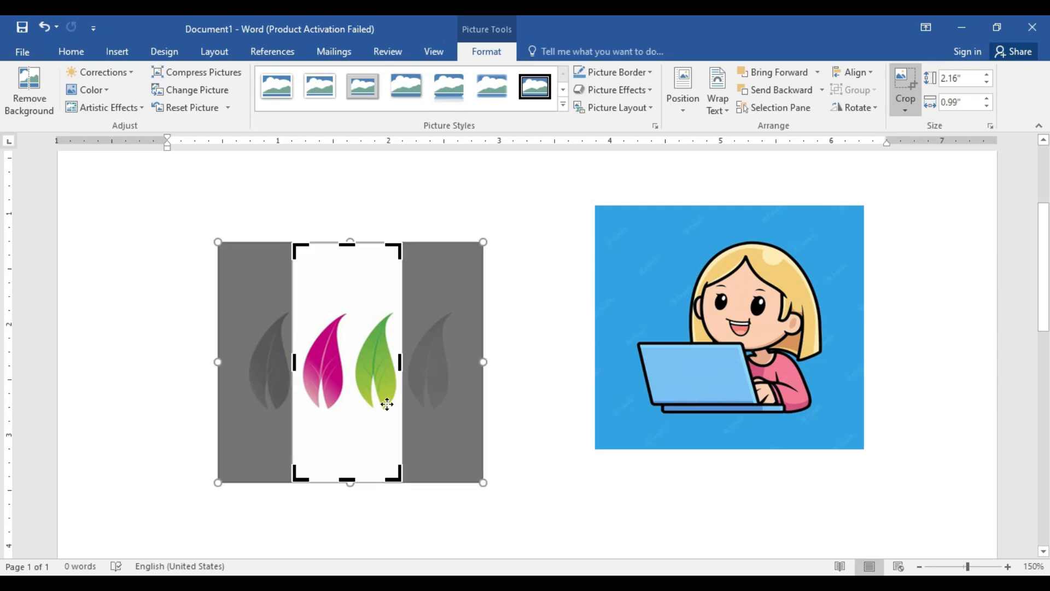
pyautogui.click(542, 218)
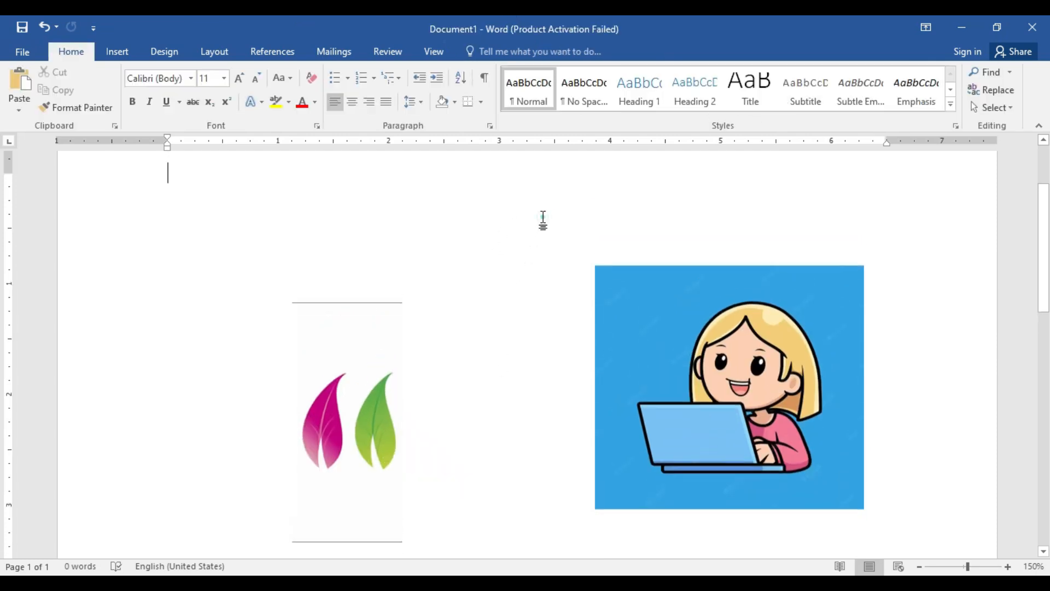
pyautogui.scroll(-2, 391, 392)
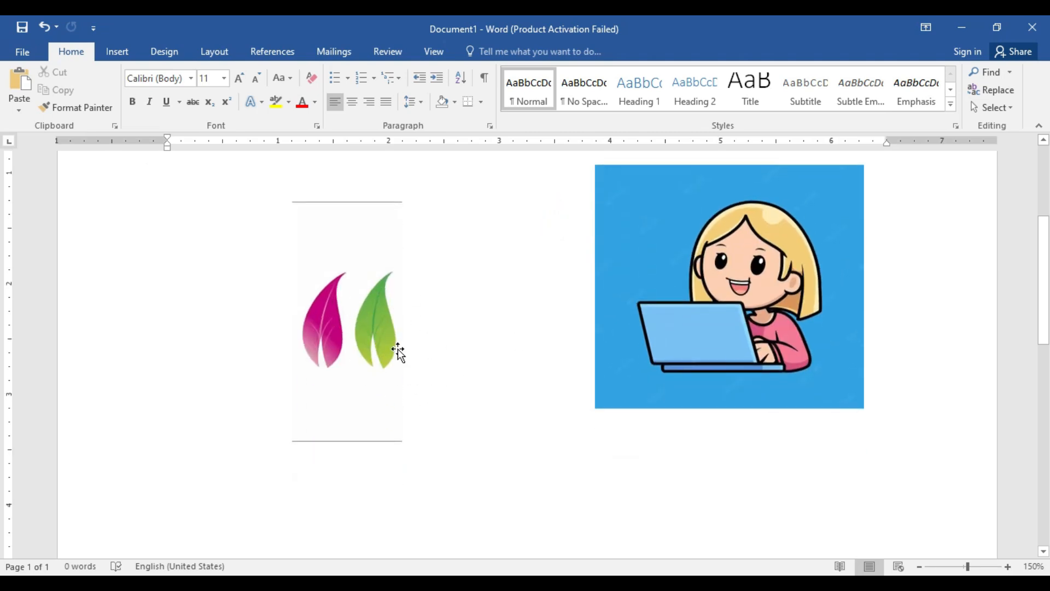
pyautogui.click(366, 340)
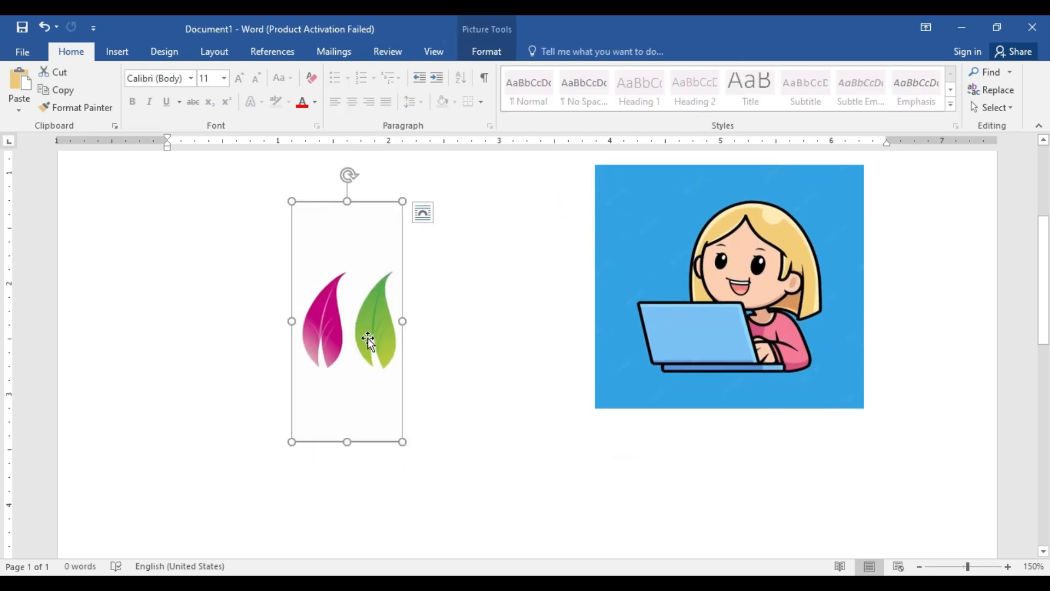
pyautogui.click(483, 55)
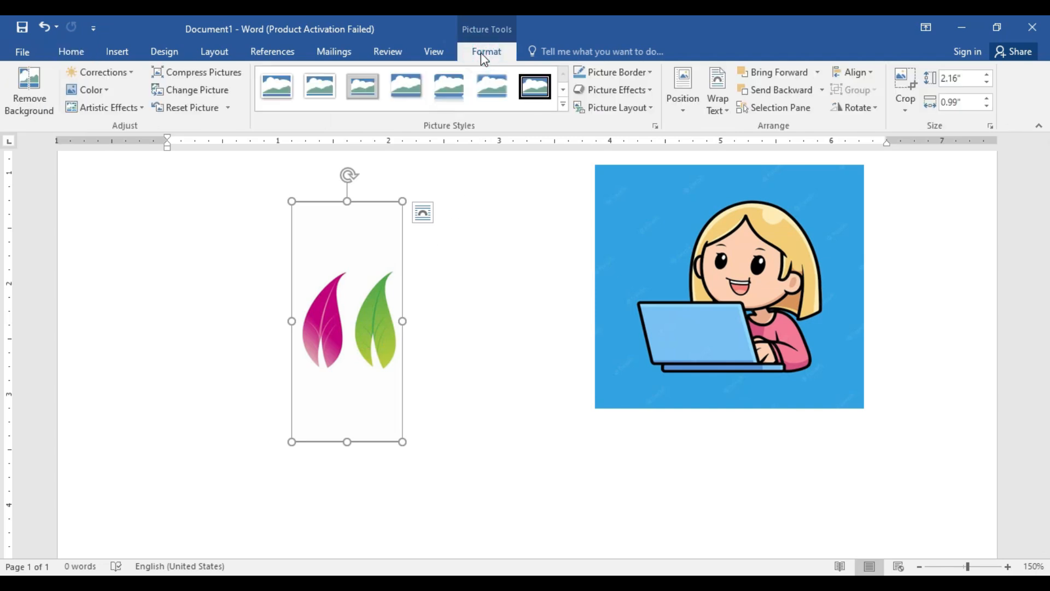
# Step: Crop the girl picture from its right side to about 1.29" wide, cutting through the face
pyautogui.click(800, 272)
pyautogui.scroll(1, 798, 275)
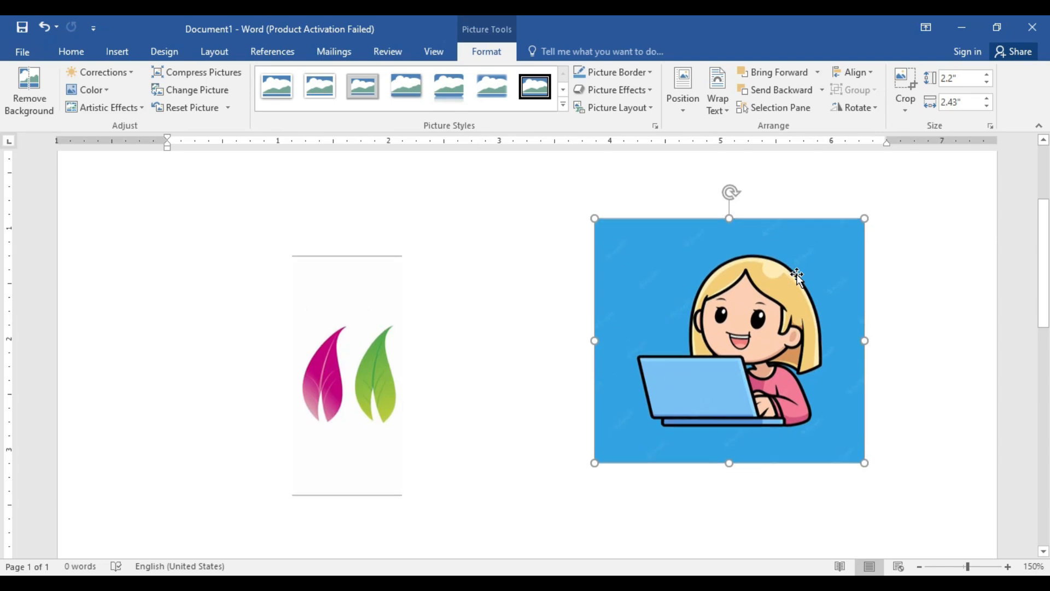
pyautogui.click(901, 78)
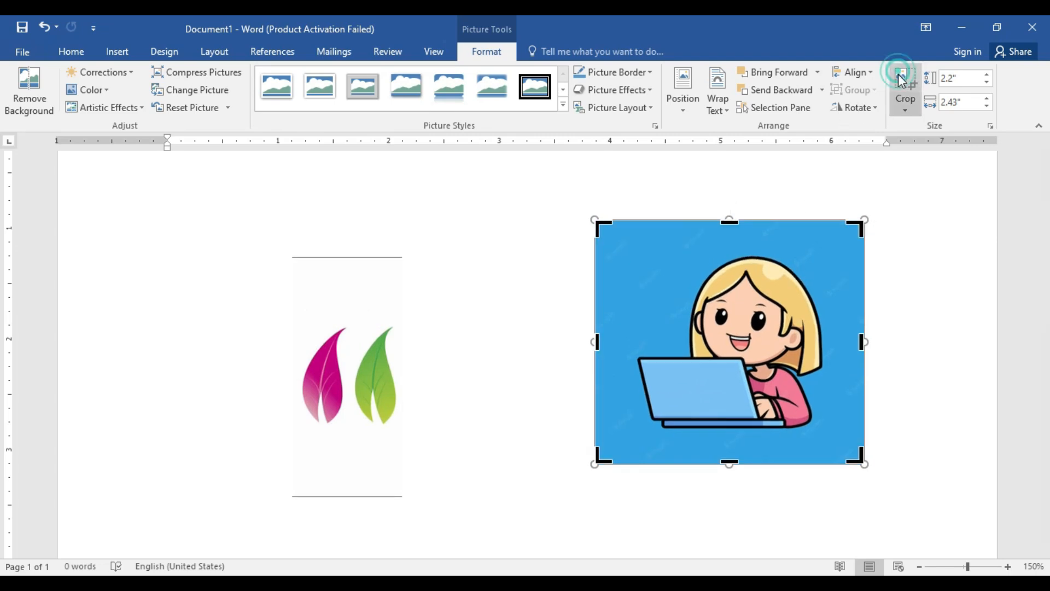
pyautogui.moveTo(862, 342); pyautogui.dragTo(739, 356)
pyautogui.click(600, 179)
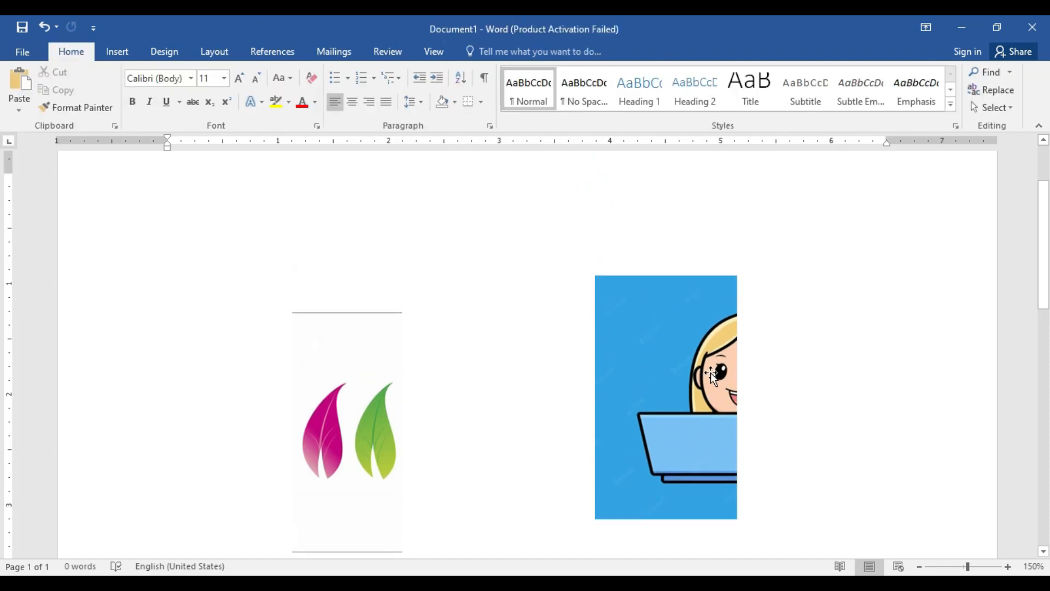
# Step: Restore the cropped right side of the girl picture by extending the crop back to its full 2.43" width
pyautogui.scroll(-1, 711, 373)
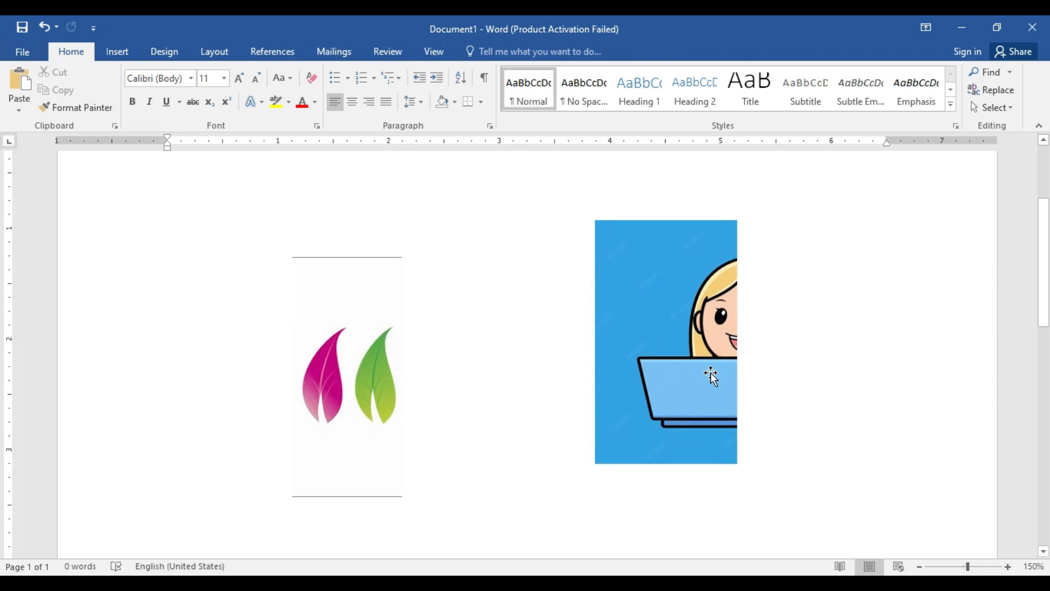
pyautogui.click(710, 372)
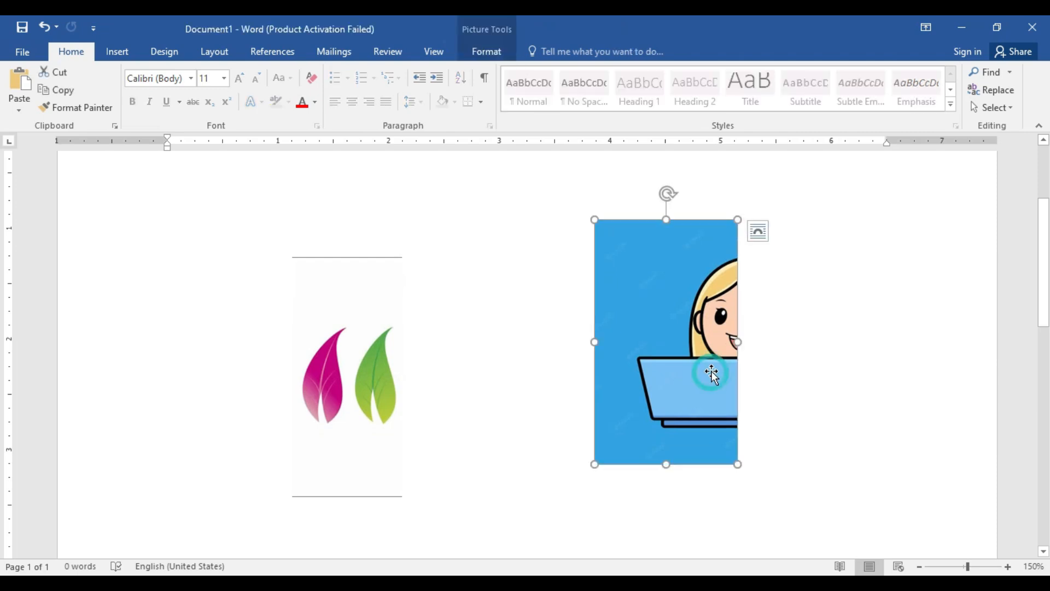
pyautogui.click(486, 52)
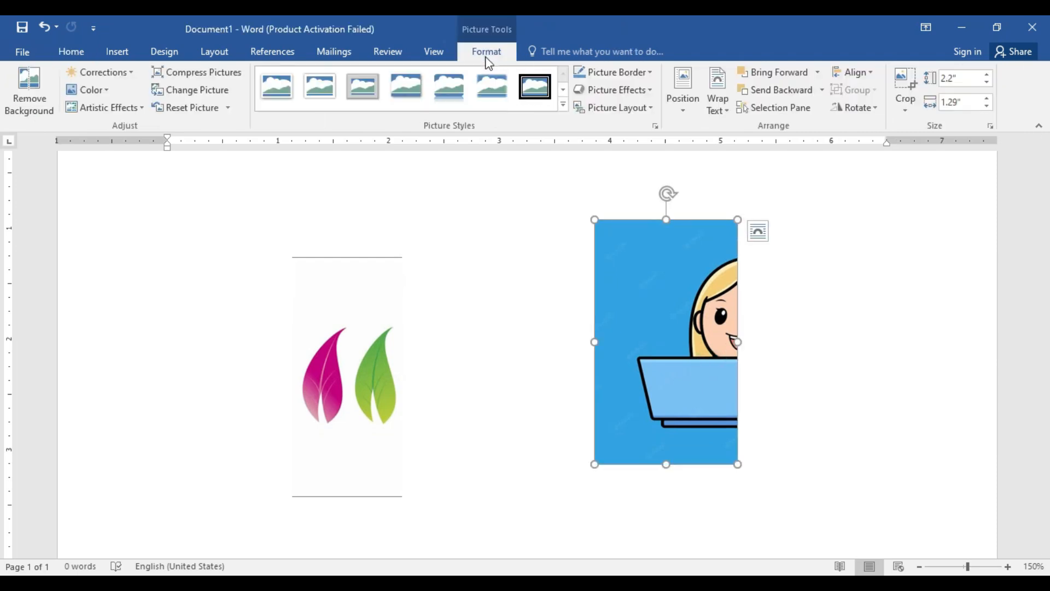
pyautogui.click(901, 75)
pyautogui.moveTo(735, 342); pyautogui.dragTo(864, 361)
pyautogui.click(912, 304)
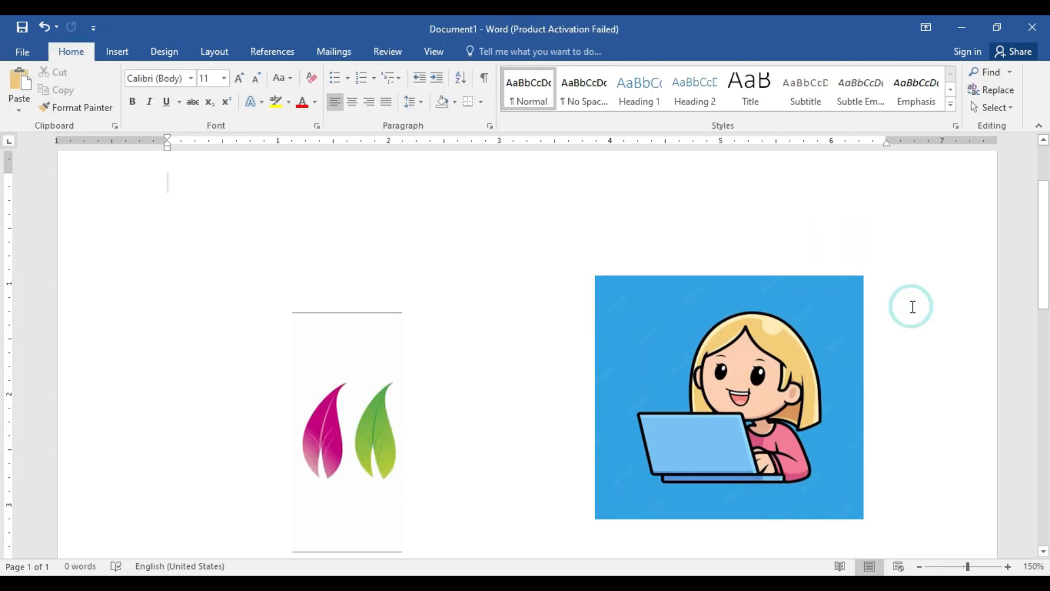
# Step: Crop the girl picture to an up arrow shape, and replace it with the flowchart off-page connector shape
pyautogui.click(814, 336)
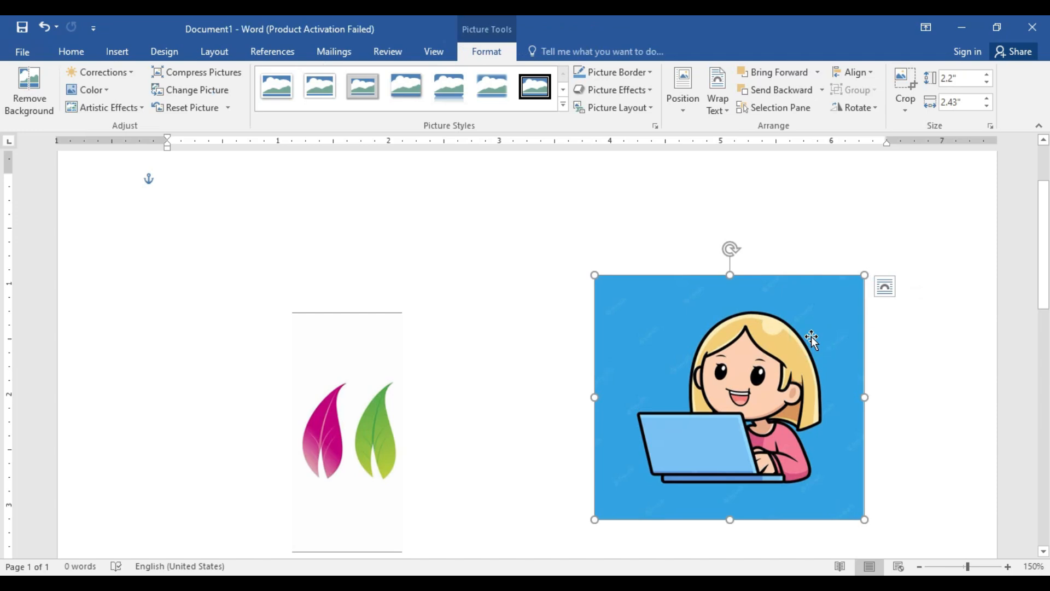
pyautogui.click(908, 103)
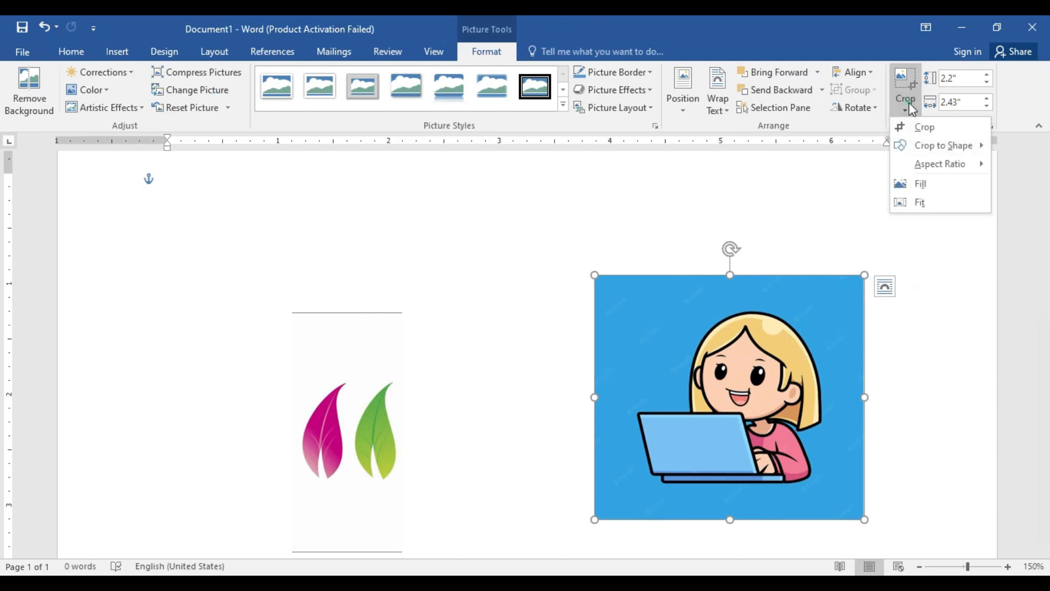
pyautogui.moveTo(918, 143)
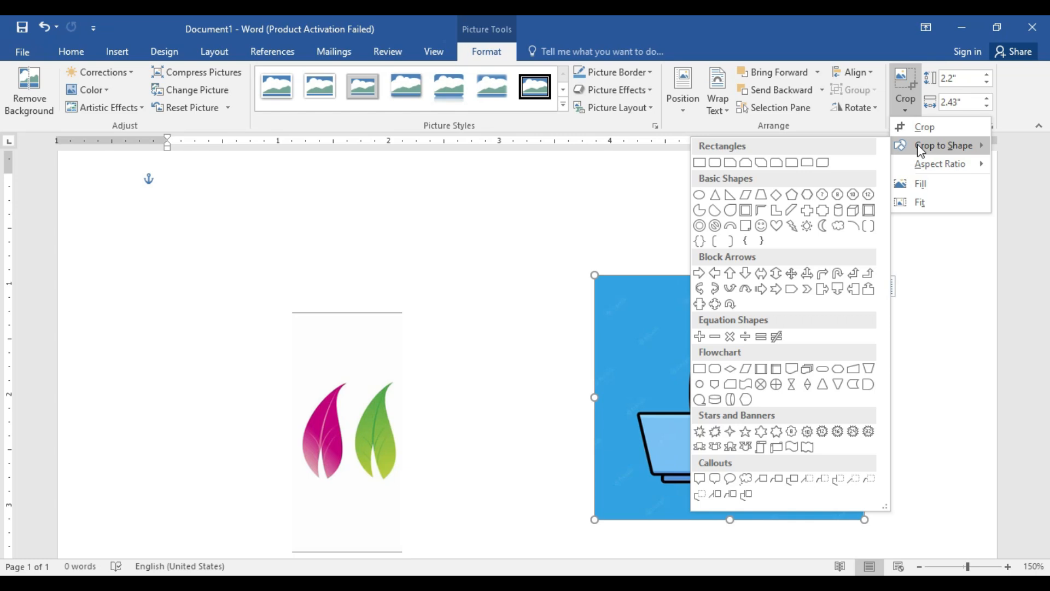
pyautogui.click(730, 272)
pyautogui.click(901, 112)
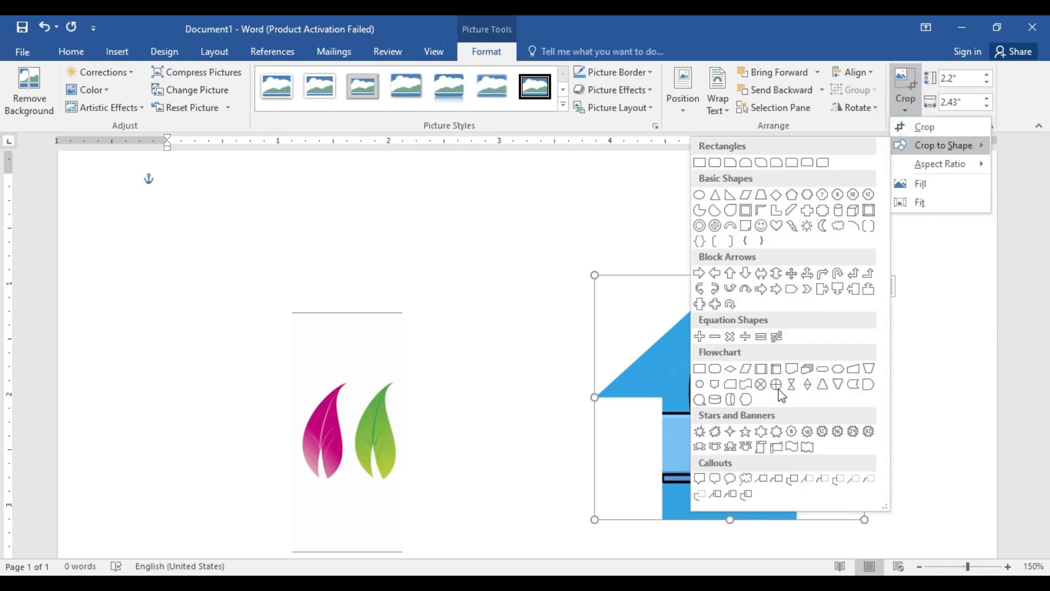
pyautogui.click(714, 384)
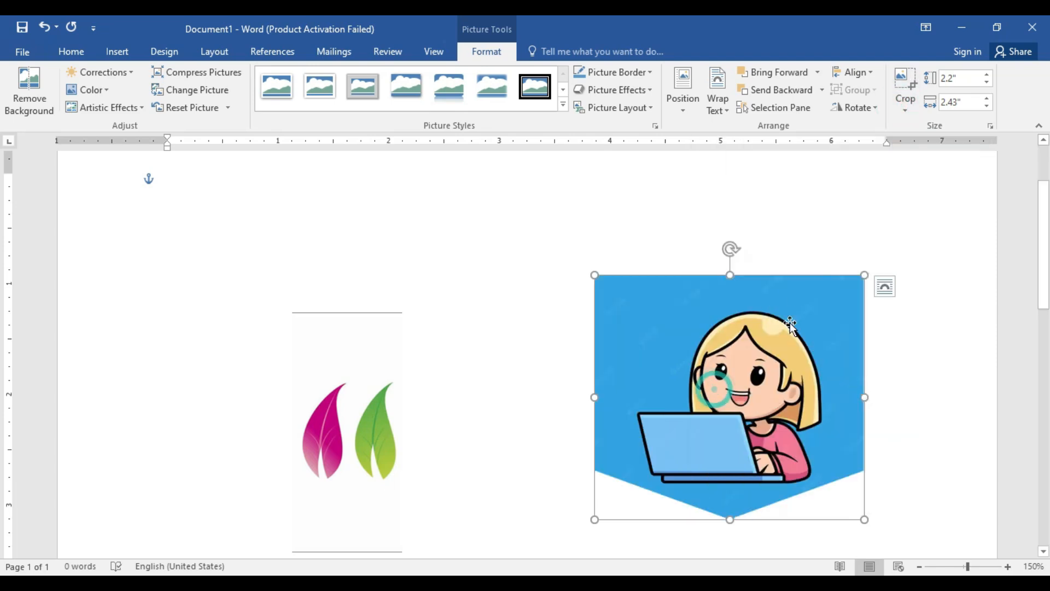
# Step: Crop the girl picture to a heart shape, and change the crop shape to a moon
pyautogui.click(906, 105)
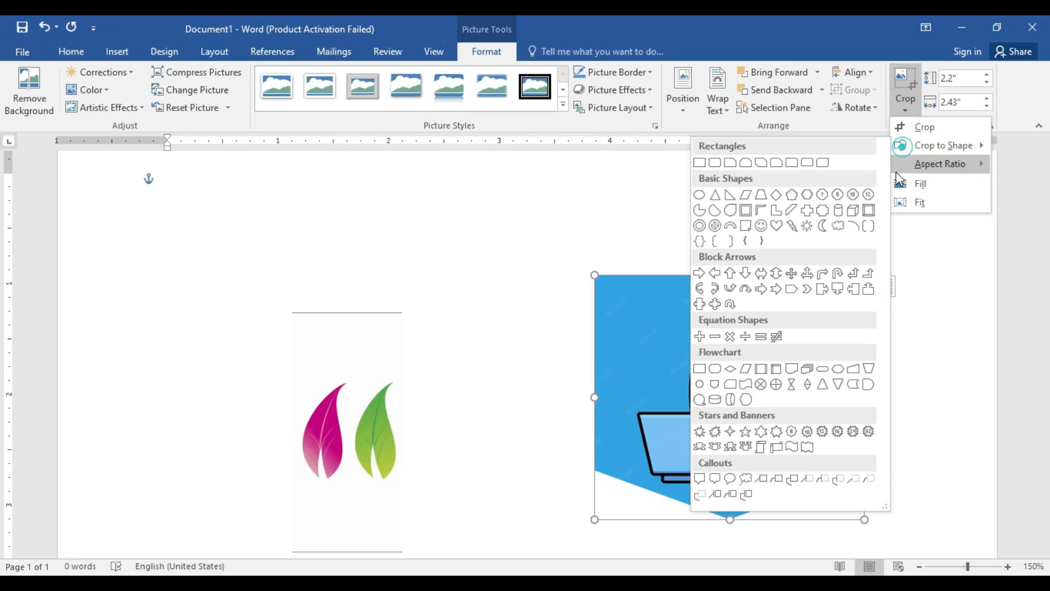
pyautogui.click(777, 223)
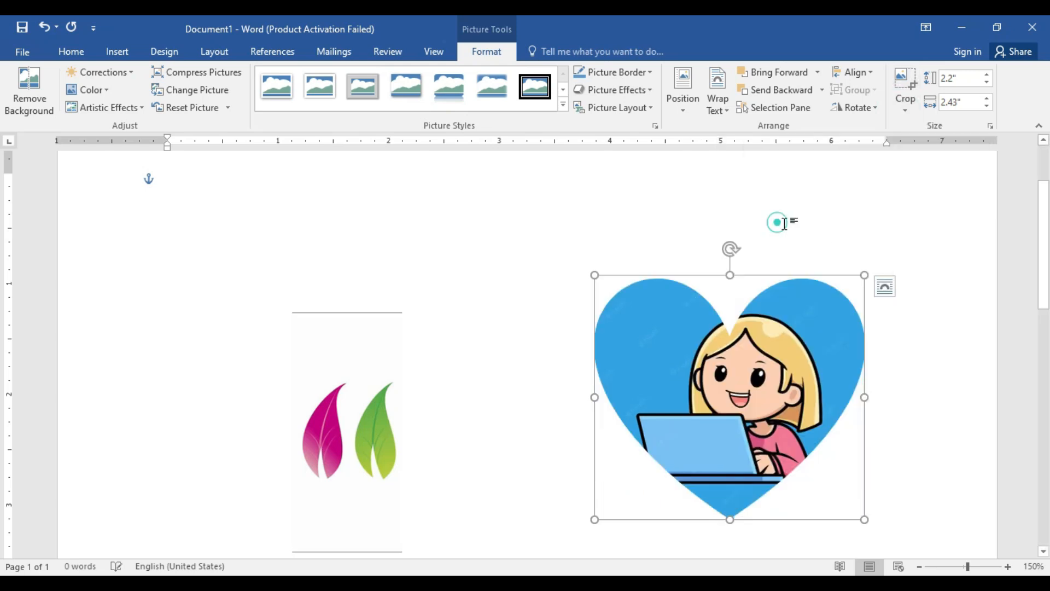
pyautogui.click(909, 110)
pyautogui.click(909, 145)
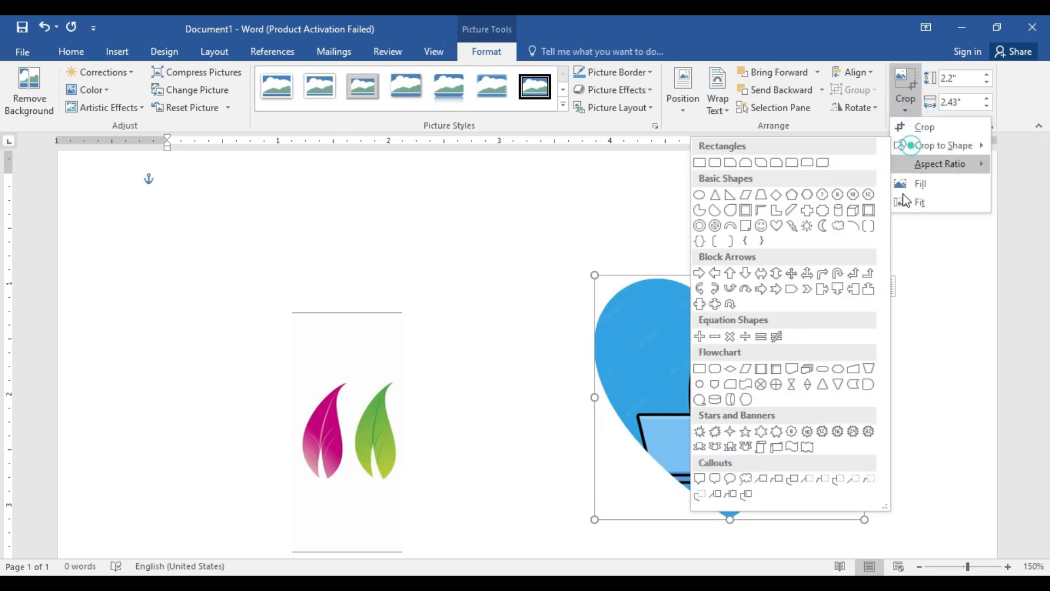
pyautogui.click(823, 225)
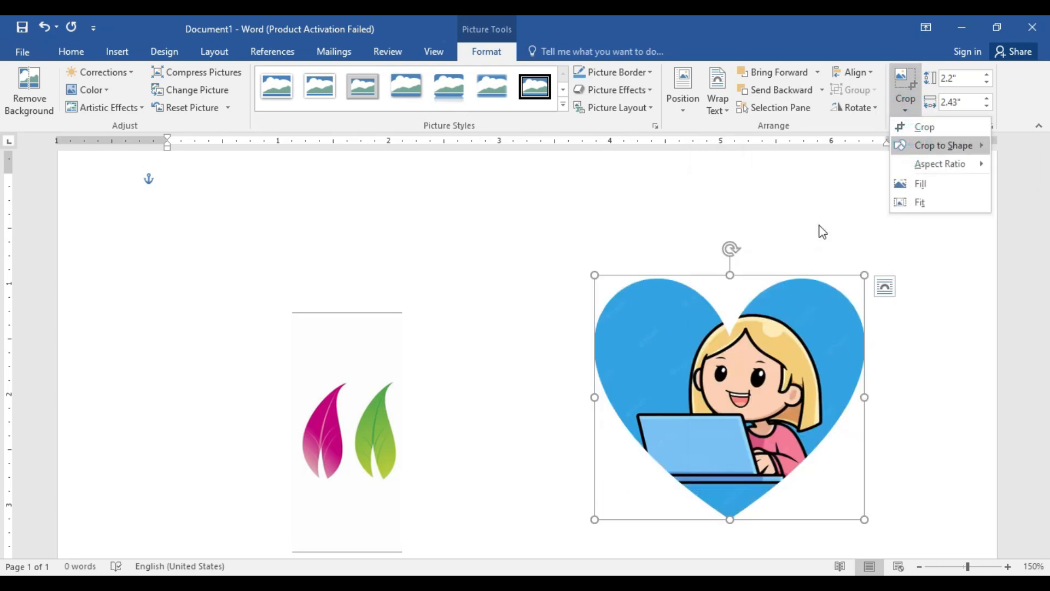
# Step: Crop the girl picture to an oval and remove its background, keeping the automatic selection
pyautogui.click(908, 109)
pyautogui.click(910, 143)
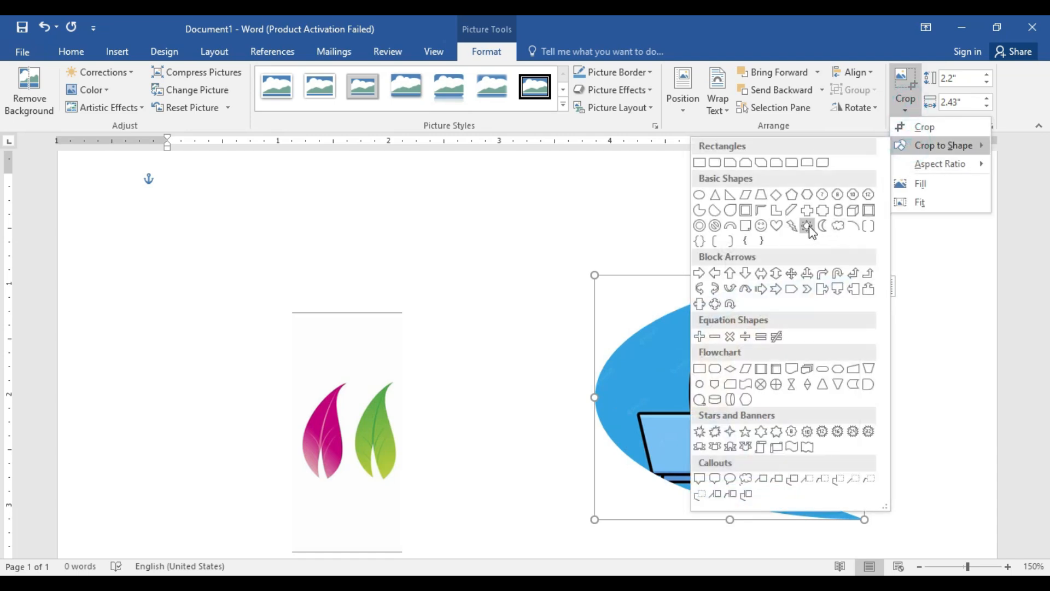
pyautogui.click(700, 196)
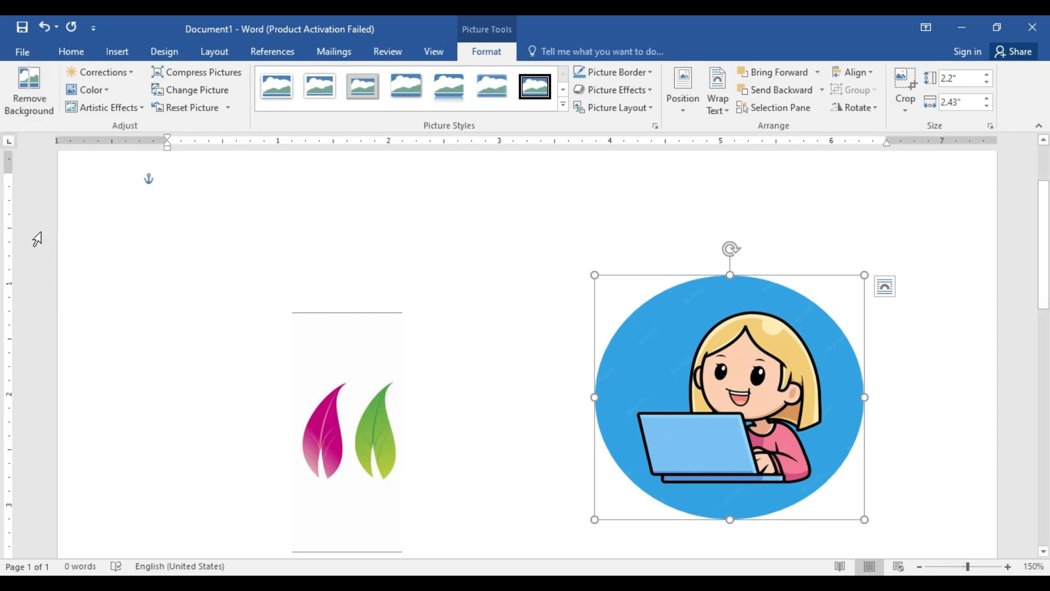
pyautogui.click(28, 88)
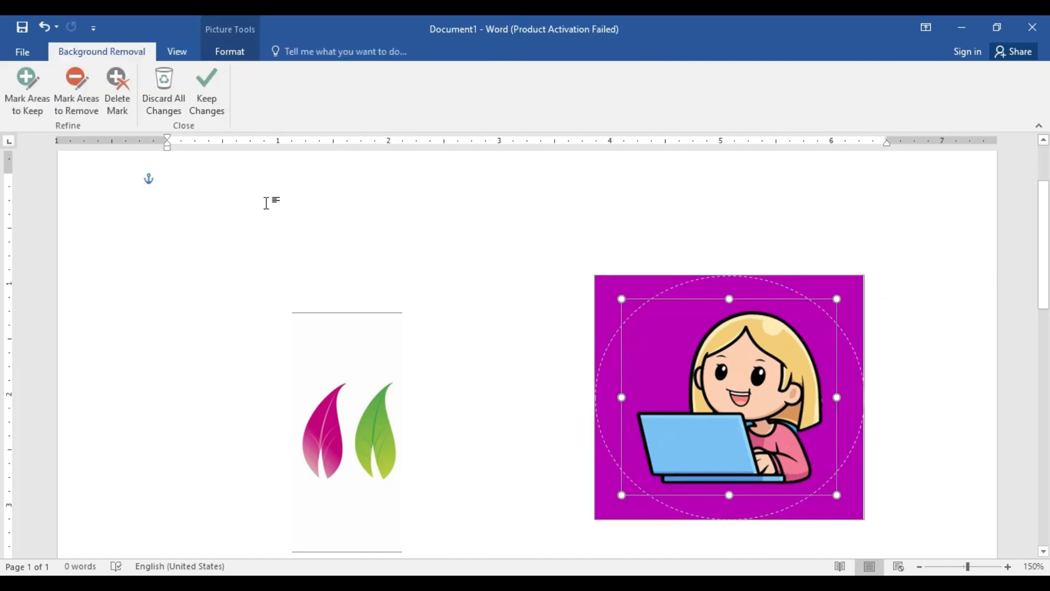
pyautogui.click(205, 107)
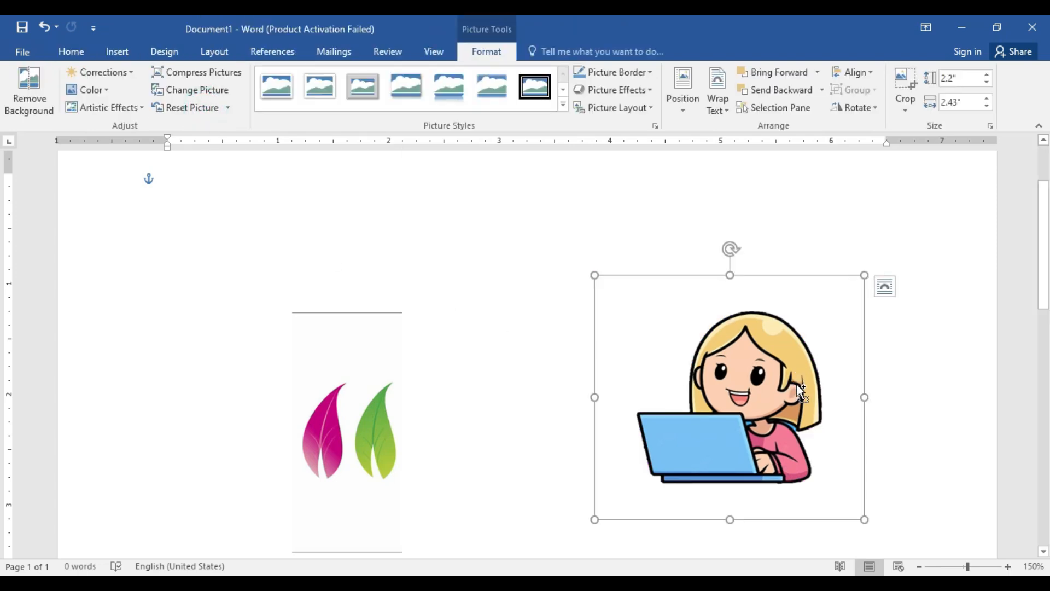
# Step: Undo the girl picture's background removal and its oval, moon and heart shape crops
pyautogui.hotkey('ctrl', 'z')
pyautogui.hotkey('ctrl', 'z')
pyautogui.hotkey('ctrl', 'z')
pyautogui.hotkey('ctrl', 'z')
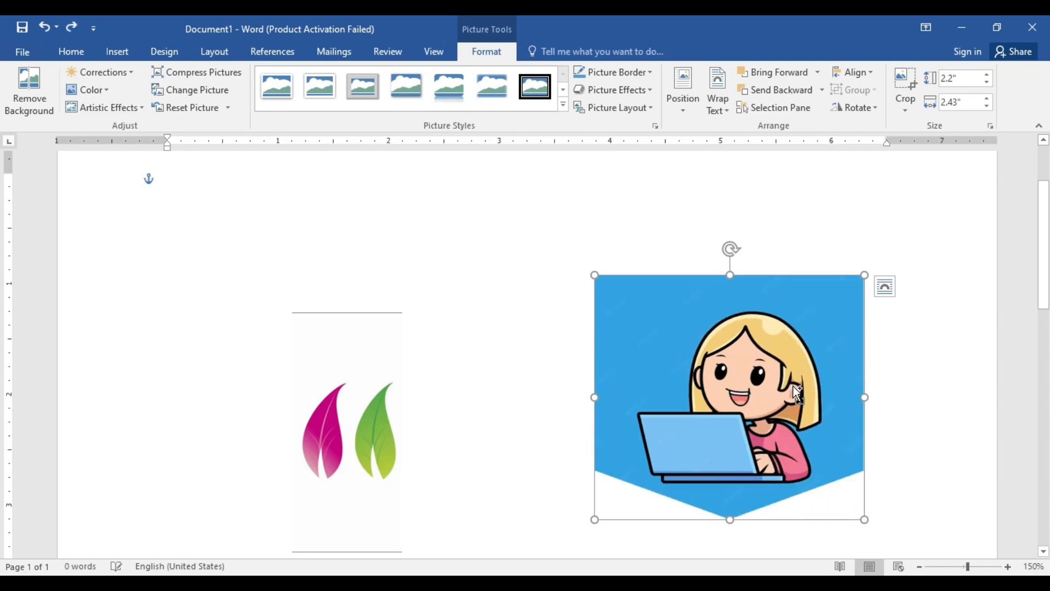
# Step: Undo the girl picture's off-page connector and up arrow crops, and remove its background, keeping the automatic selection
pyautogui.hotkey('ctrl', 'z')
pyautogui.hotkey('ctrl', 'z')
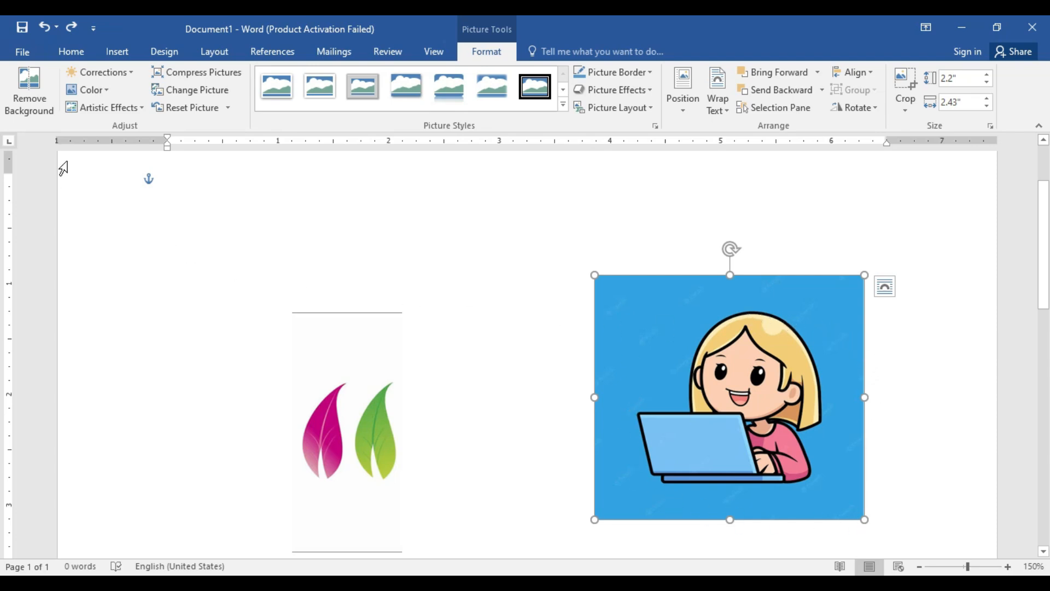
pyautogui.click(21, 96)
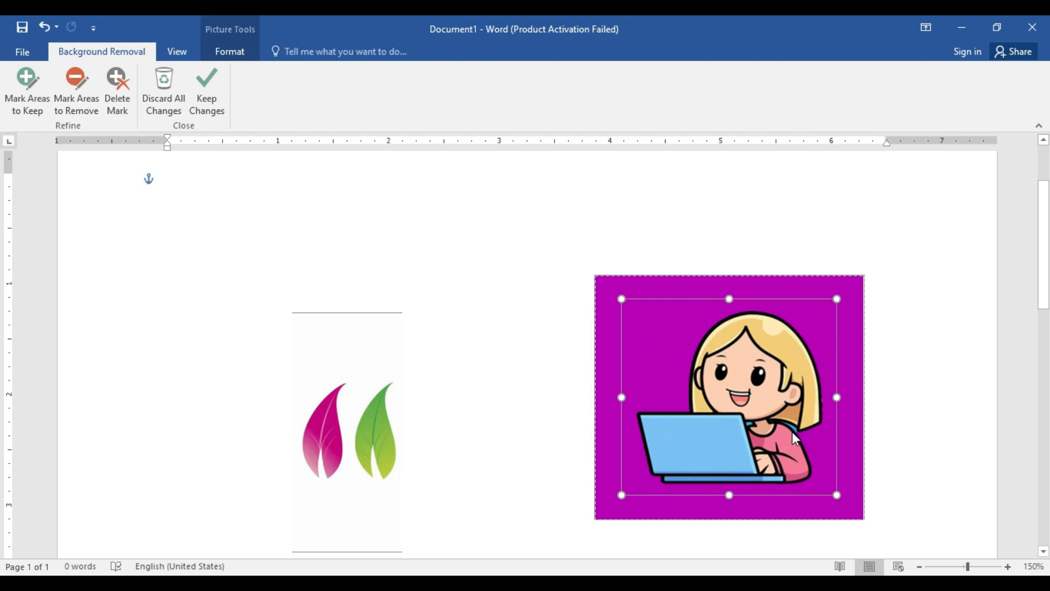
pyautogui.click(212, 100)
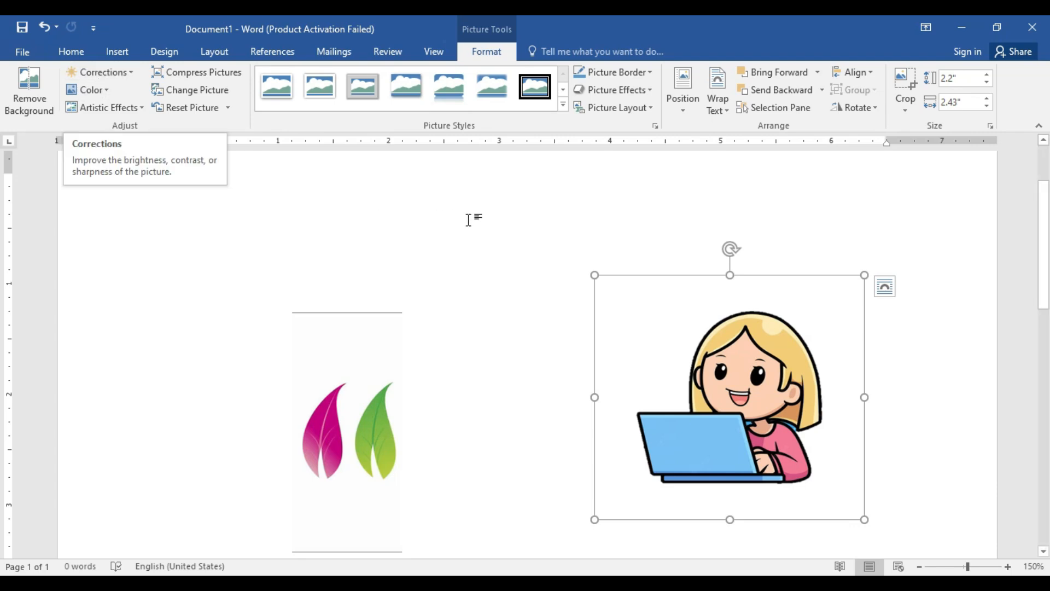
# Step: Enlarge the girl picture to about 3.63" by 4.01" and apply the Brightness +20%, Contrast +20% correction
pyautogui.moveTo(594, 275); pyautogui.dragTo(420, 226)
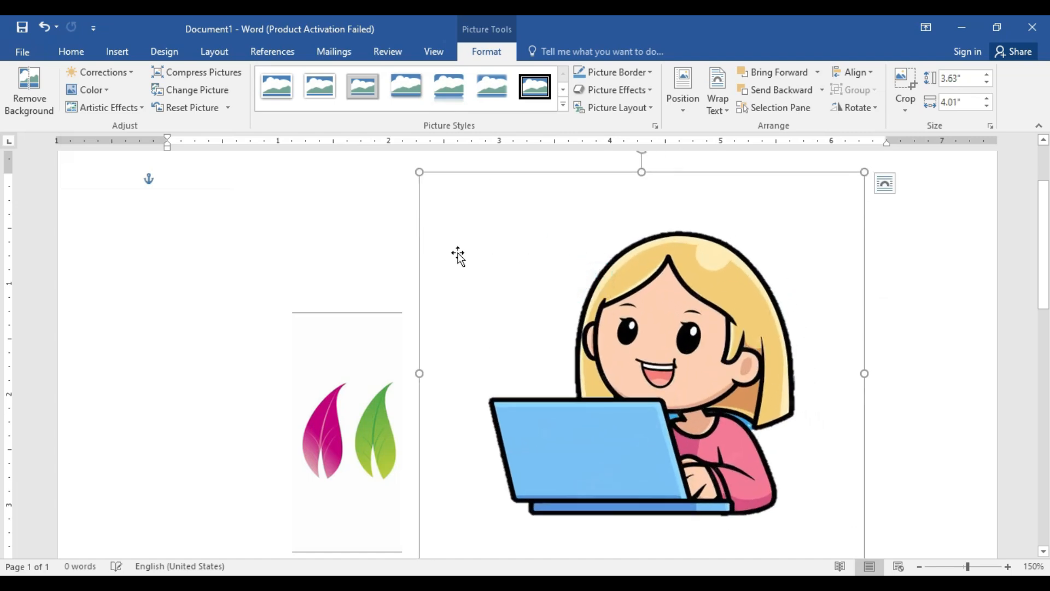
pyautogui.click(94, 72)
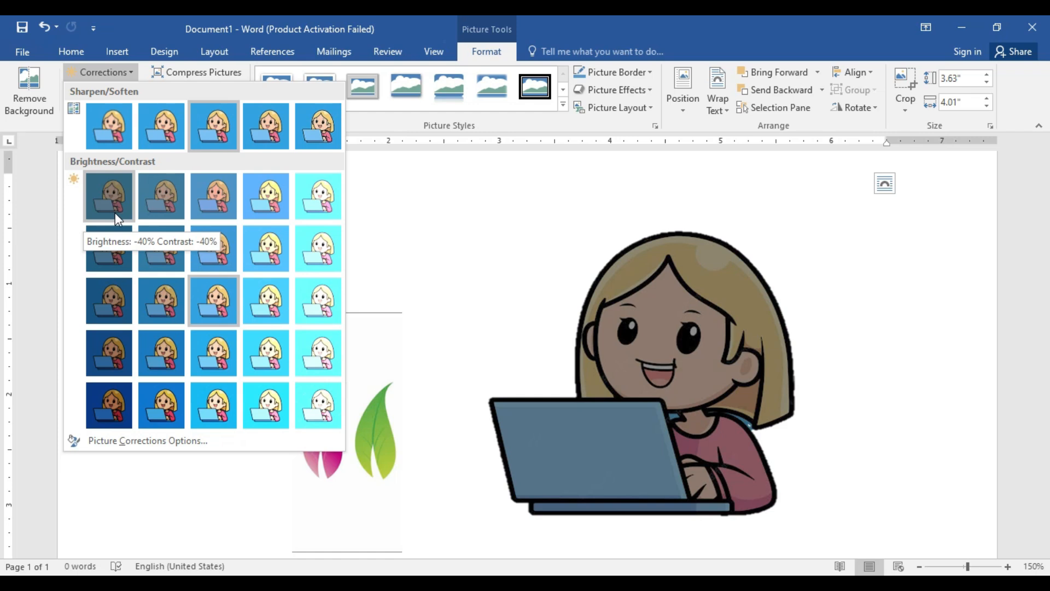
pyautogui.click(264, 350)
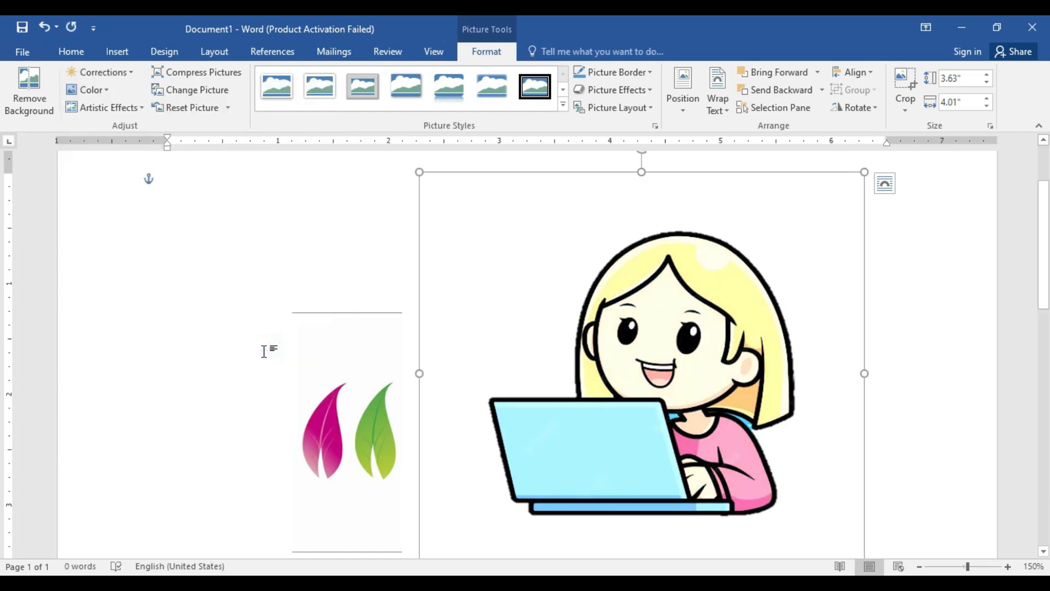
# Step: Recolor the girl picture with Blue, Accent color 5 Dark, and apply the Paint Strokes artistic effect
pyautogui.click(91, 90)
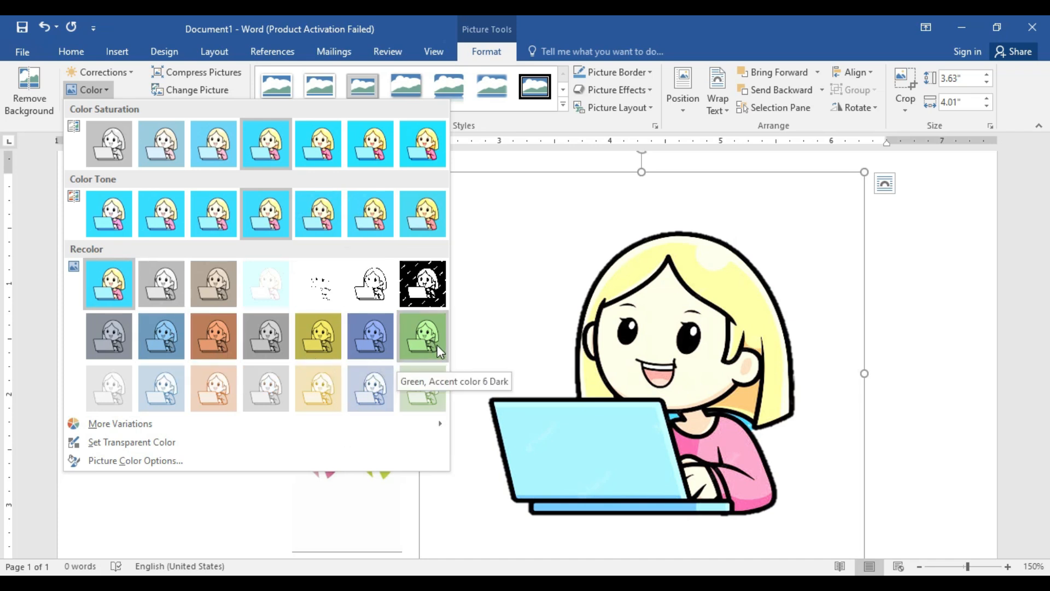
pyautogui.click(380, 341)
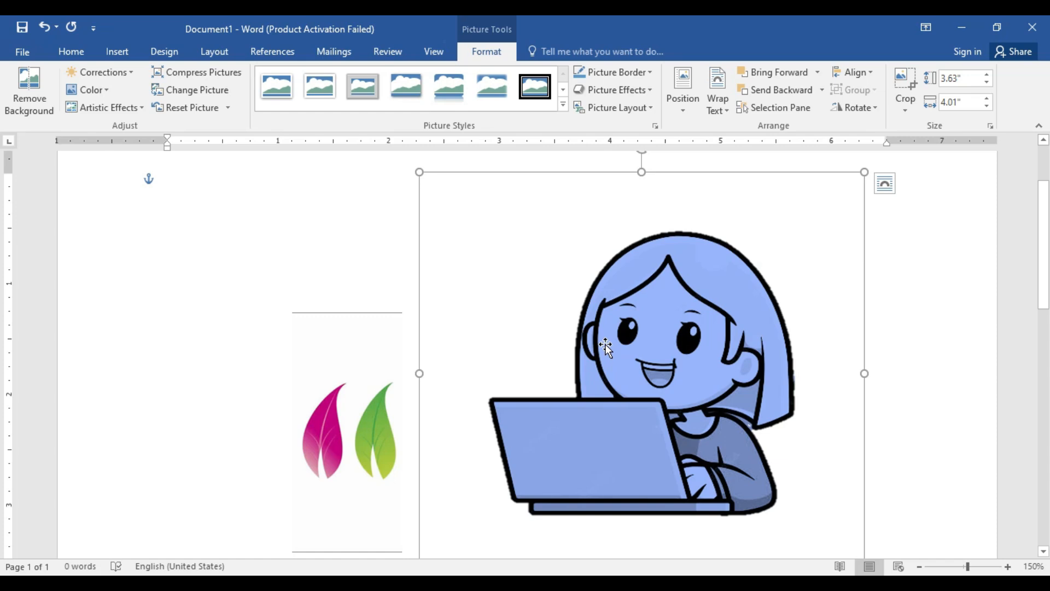
pyautogui.click(126, 111)
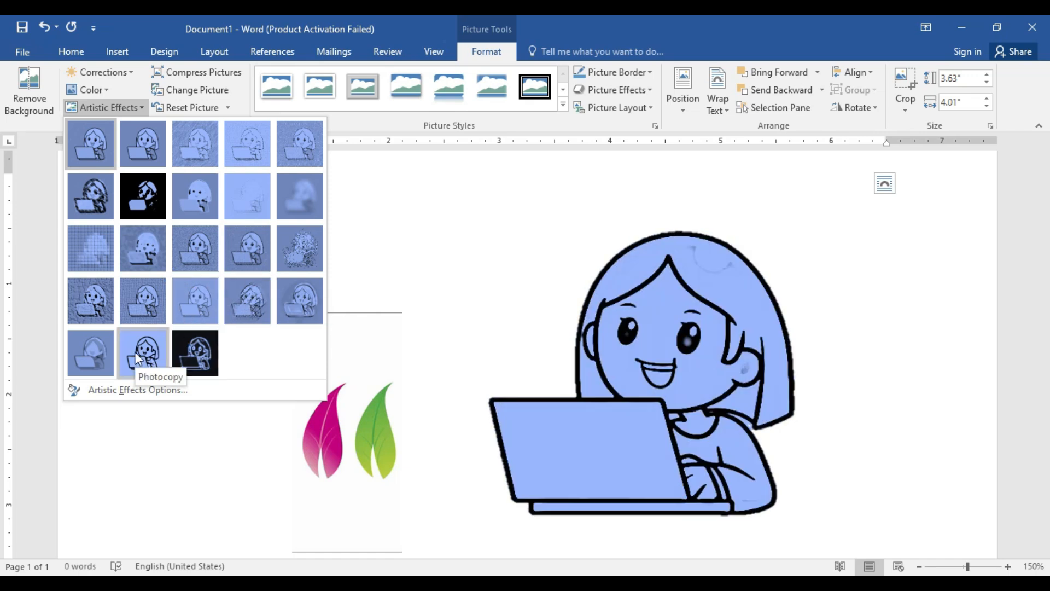
pyautogui.click(136, 202)
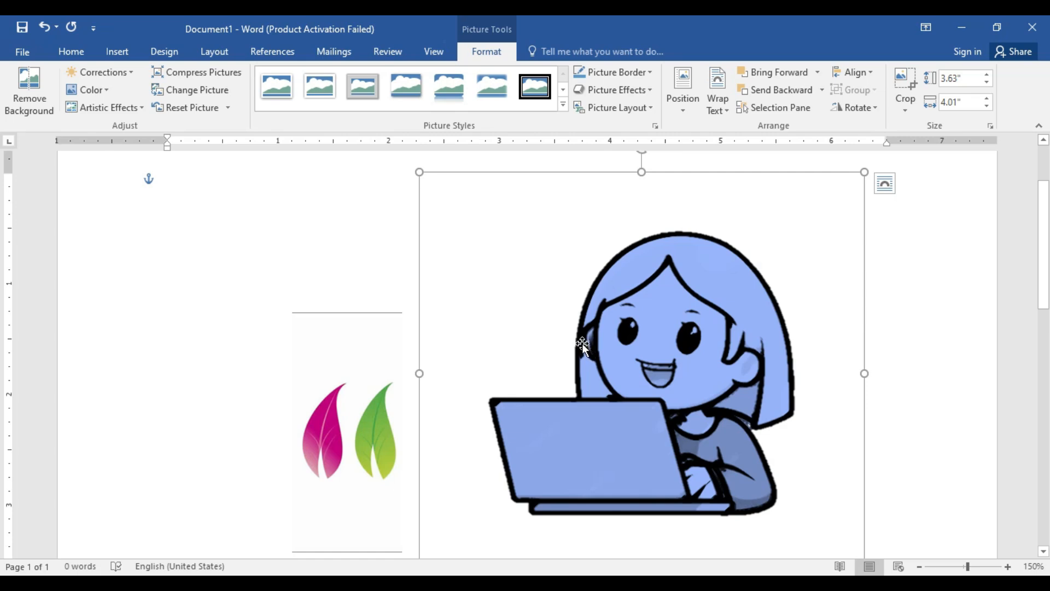
# Step: Reset the girl picture to discard all its formatting changes
pyautogui.click(186, 108)
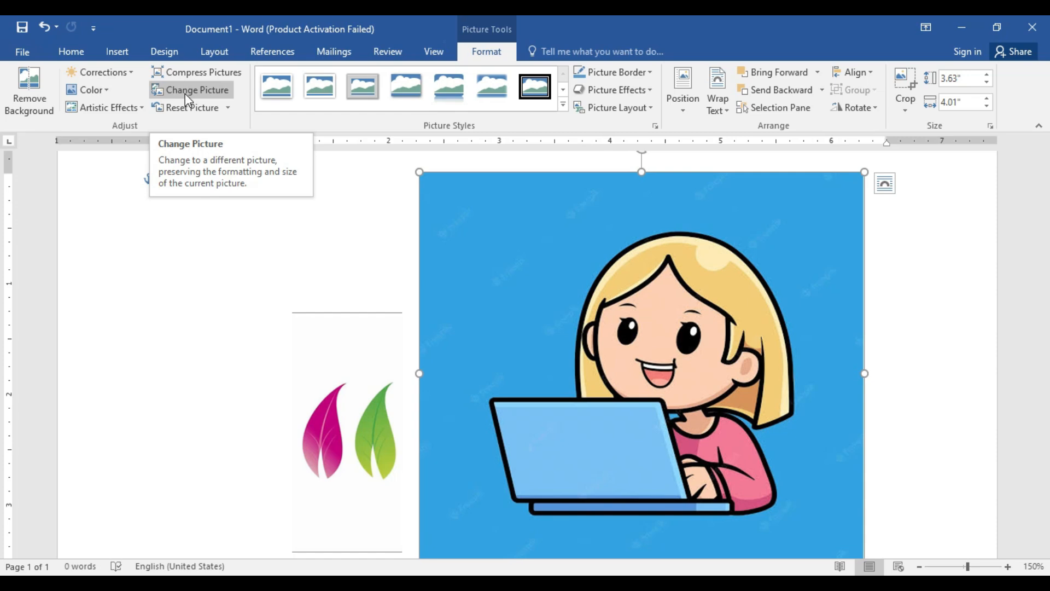
# Step: Replace the leaves picture with the local file images (2) (1), and enlarge it to about 1.55" by 2.76"
pyautogui.click(340, 347)
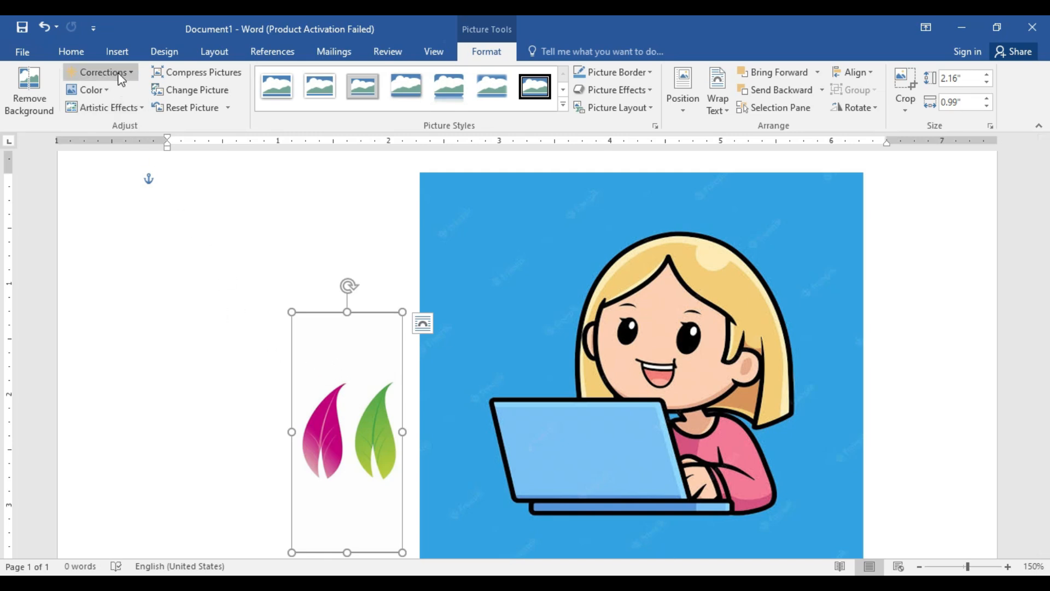
pyautogui.click(177, 93)
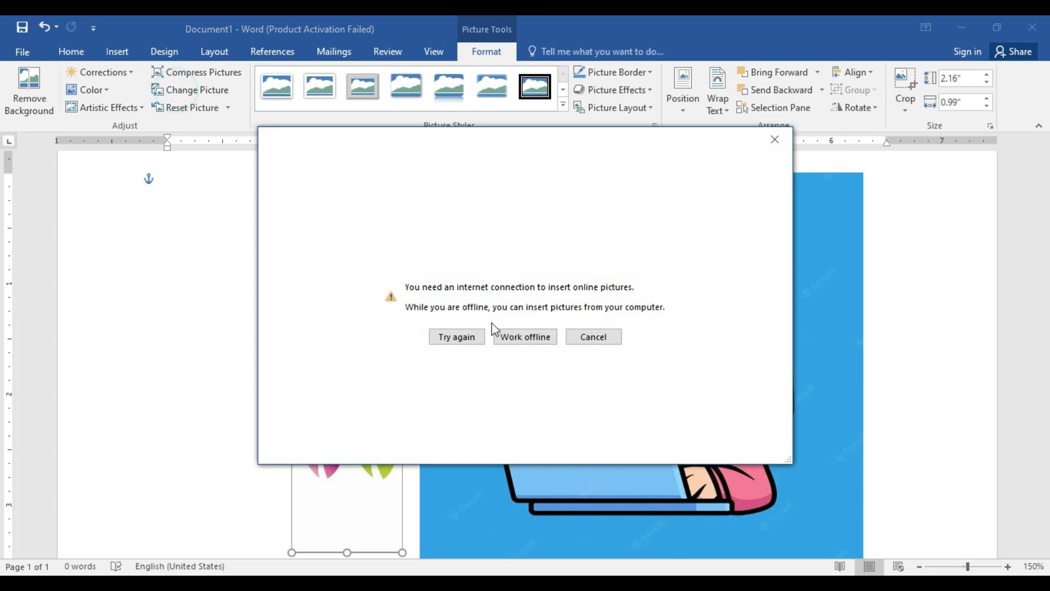
pyautogui.click(502, 340)
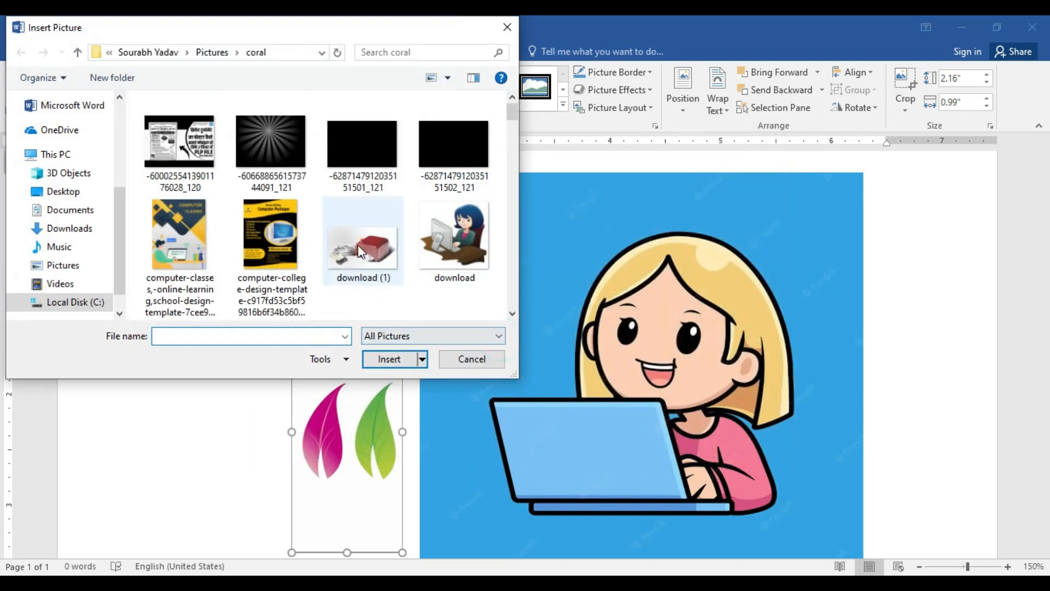
pyautogui.scroll(-3, 358, 246)
pyautogui.click(281, 273)
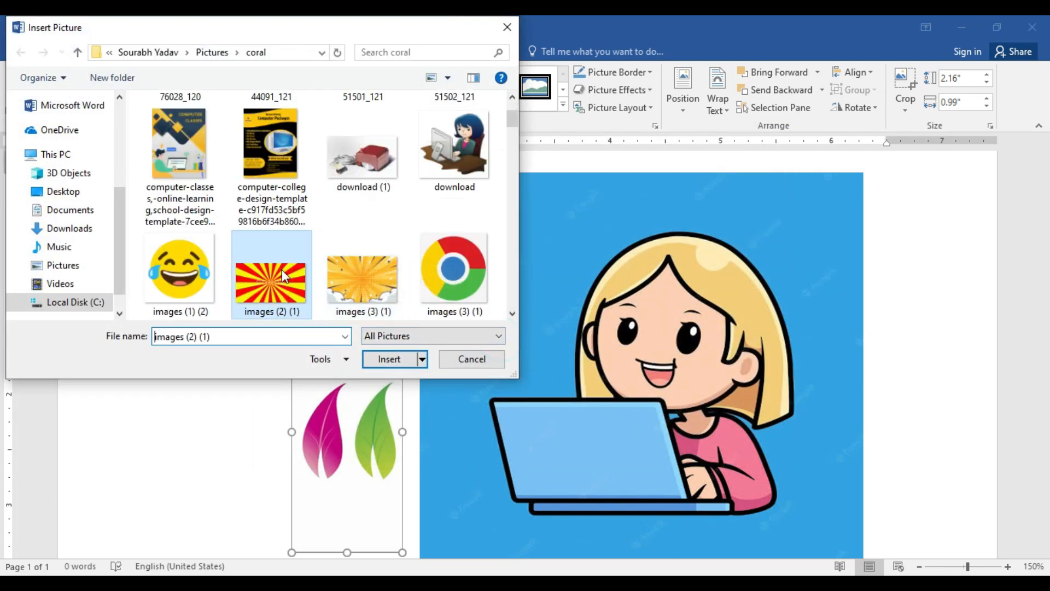
pyautogui.click(401, 361)
pyautogui.moveTo(297, 411); pyautogui.dragTo(96, 292)
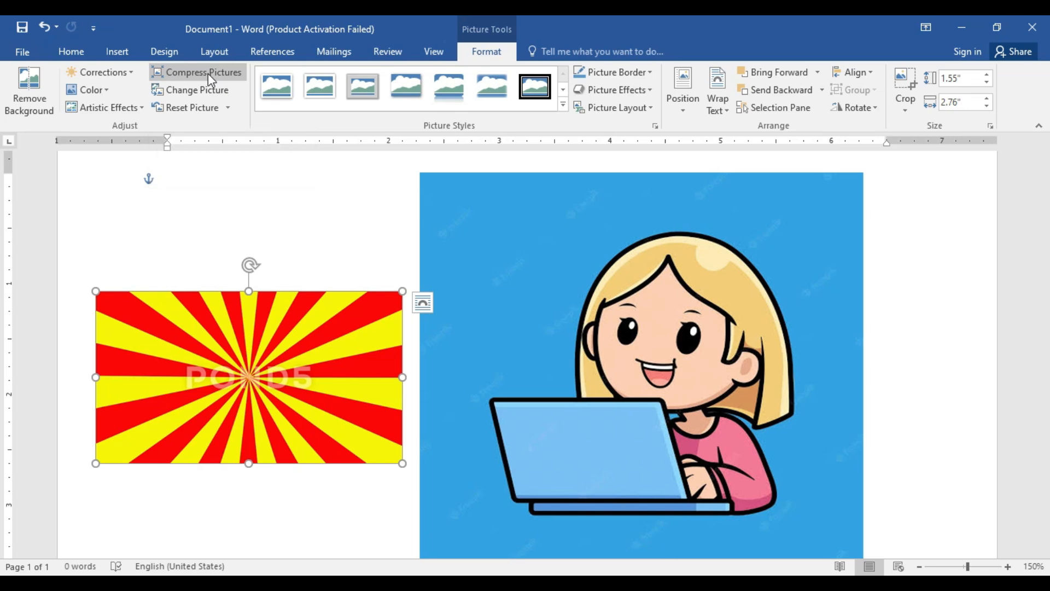
# Step: Delete the girl picture, and place a copy of the red and yellow sunburst picture beside the original
pyautogui.click(550, 238)
pyautogui.press('Delete')
pyautogui.click(339, 304)
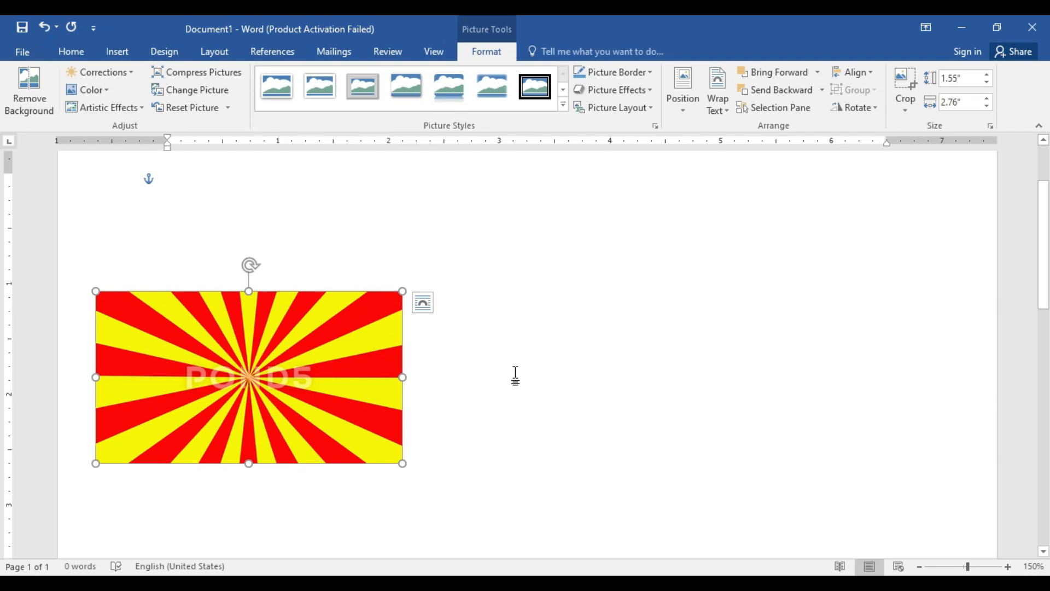
pyautogui.hotkey('ctrl', 'v')
pyautogui.moveTo(317, 361); pyautogui.dragTo(629, 336)
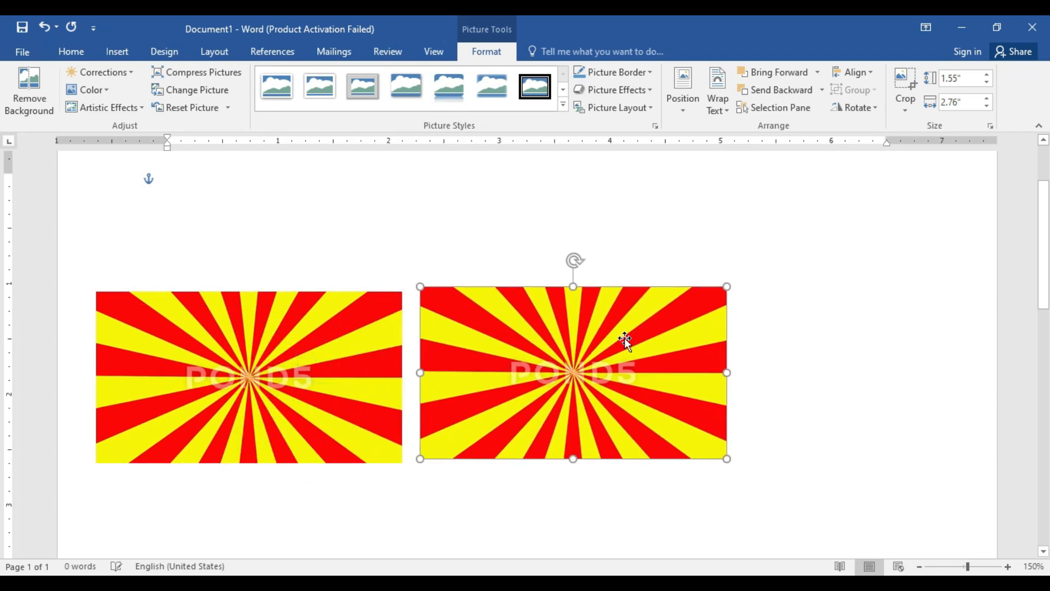
# Step: Compress only the copied sunburst picture with the E-mail (96 ppi) target output, deleting its cropped areas
pyautogui.click(203, 74)
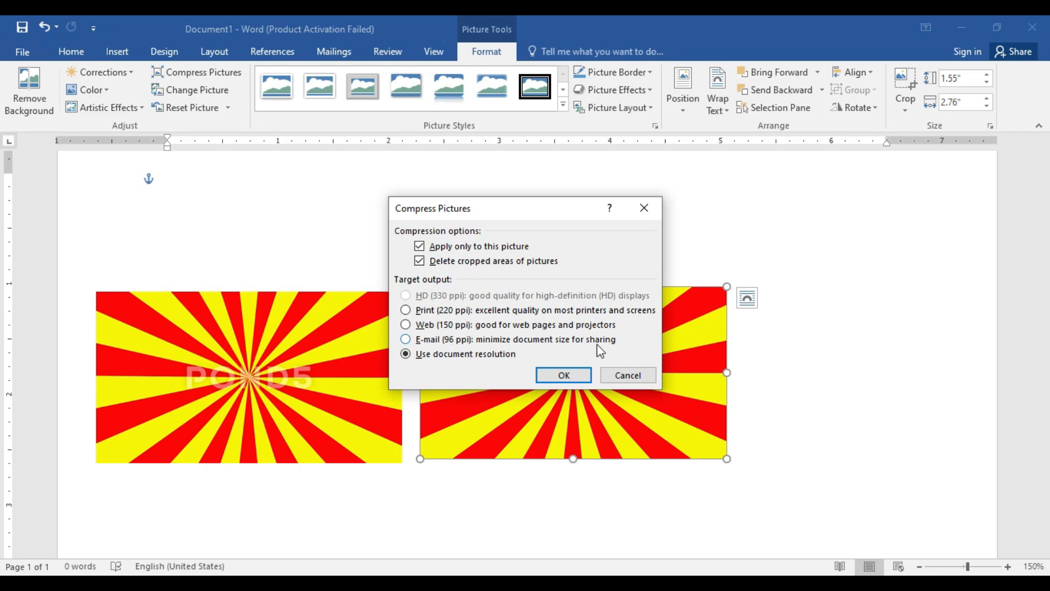
pyautogui.click(413, 340)
pyautogui.click(564, 376)
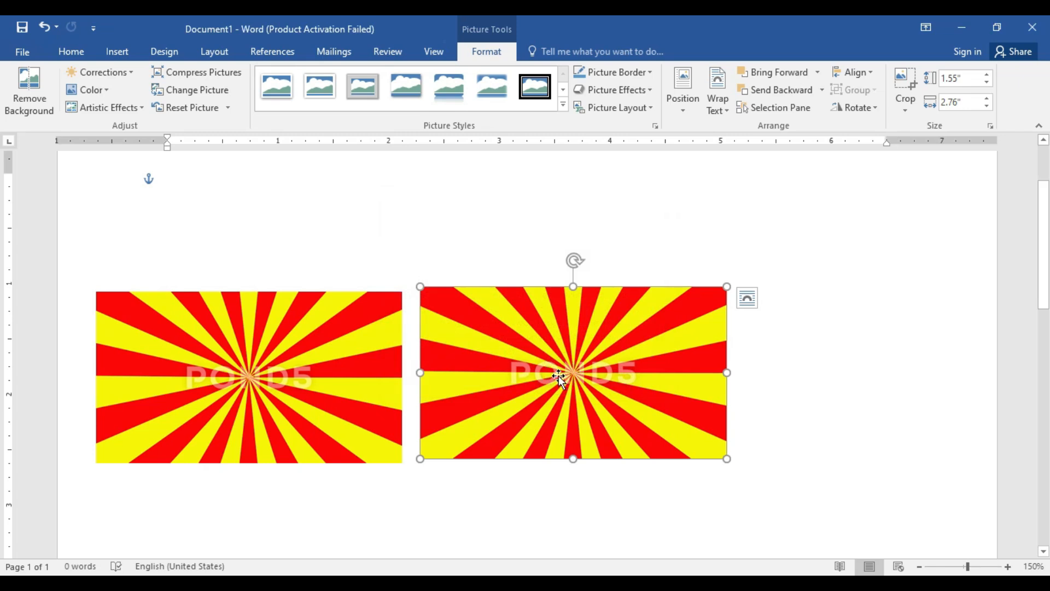
# Step: Zoom in to 500% and compare the image quality of the original and compressed sunburst pictures
pyautogui.click(1007, 572)
pyautogui.click(1007, 571)
pyautogui.click(1007, 571)
pyautogui.click(1007, 571)
pyautogui.click(1006, 571)
pyautogui.click(1006, 571)
pyautogui.click(1007, 571)
pyautogui.click(1008, 567)
pyautogui.click(1008, 568)
pyautogui.click(1008, 567)
pyautogui.click(1008, 567)
pyautogui.click(1008, 568)
pyautogui.click(1008, 567)
pyautogui.click(1008, 568)
pyautogui.click(1008, 567)
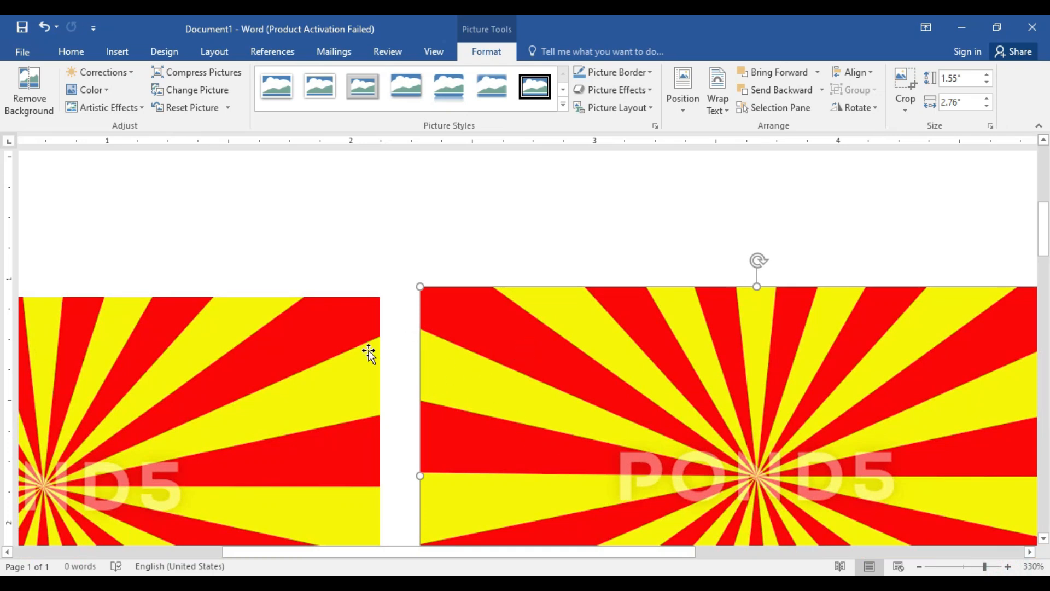
pyautogui.click(335, 368)
pyautogui.click(461, 353)
pyautogui.click(1009, 567)
pyautogui.click(1009, 568)
pyautogui.click(1009, 567)
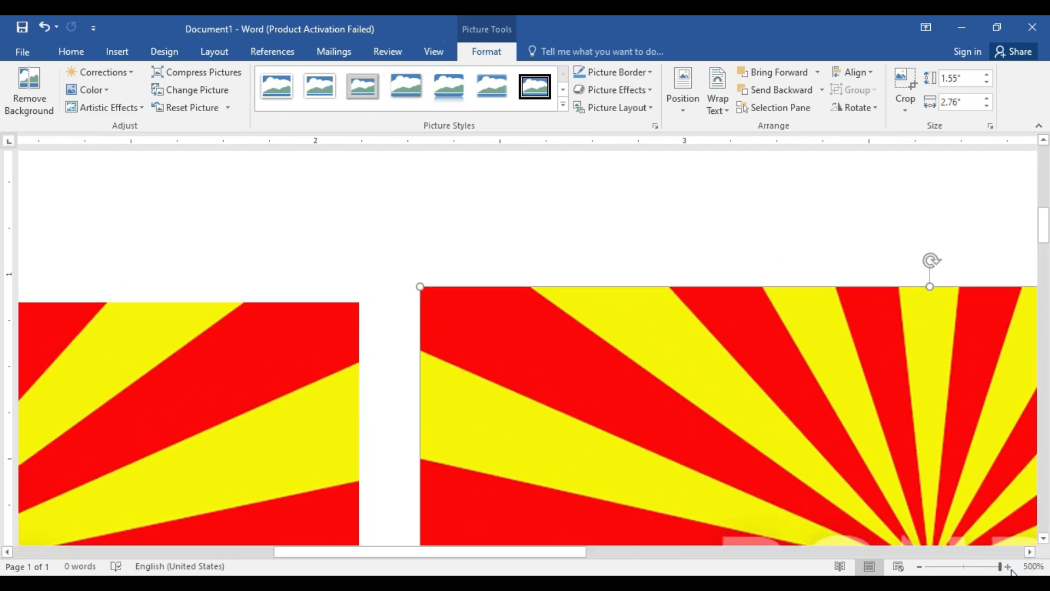
pyautogui.click(297, 353)
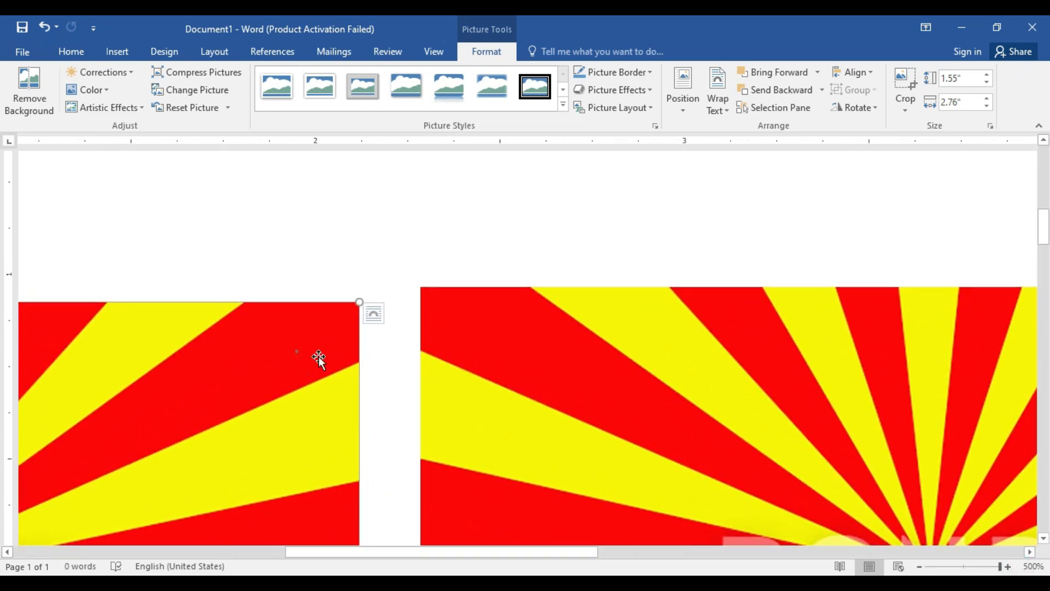
pyautogui.click(399, 355)
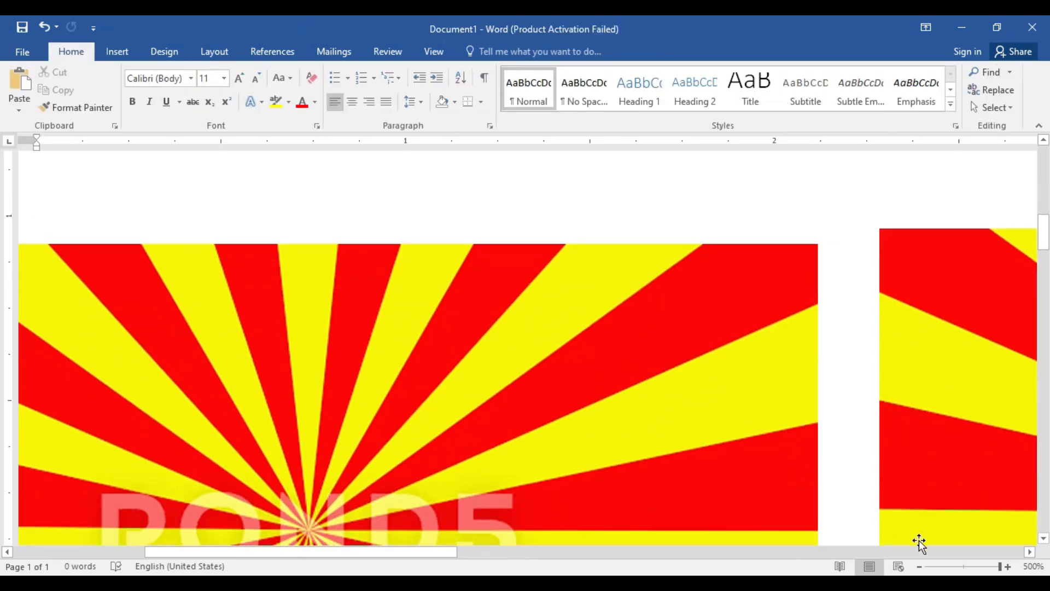
# Step: Zoom out to 108% and delete both sunburst pictures from the page
pyautogui.click(966, 568)
pyautogui.click(536, 398)
pyautogui.press('Delete')
pyautogui.click(355, 383)
pyautogui.press('Delete')
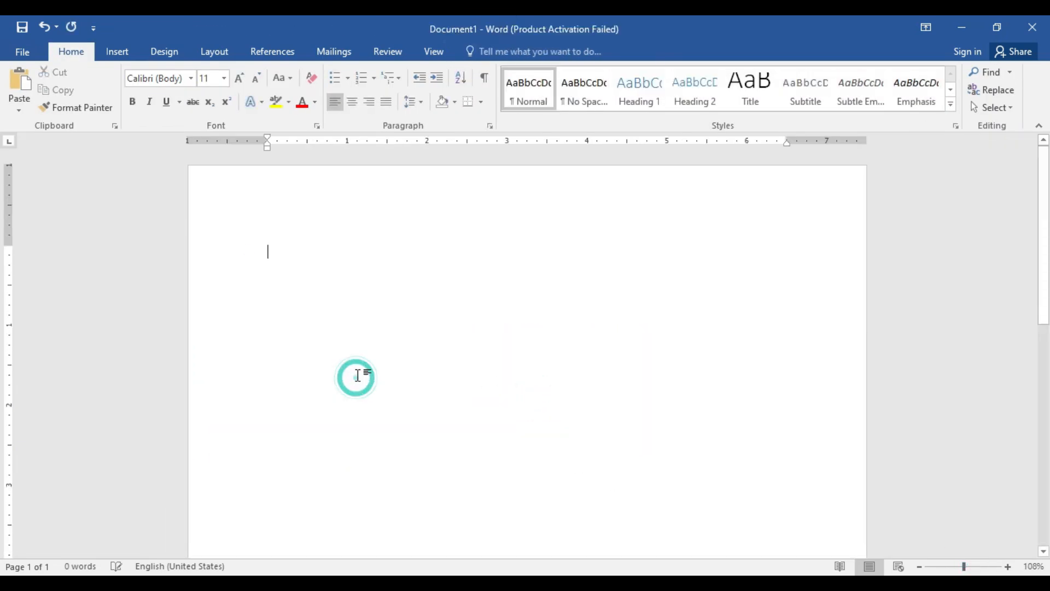
# Step: Insert the green training centre logo images (22) (7) from the coral folder and shrink it to about 2.52" by 2.54"
pyautogui.click(117, 52)
pyautogui.click(142, 89)
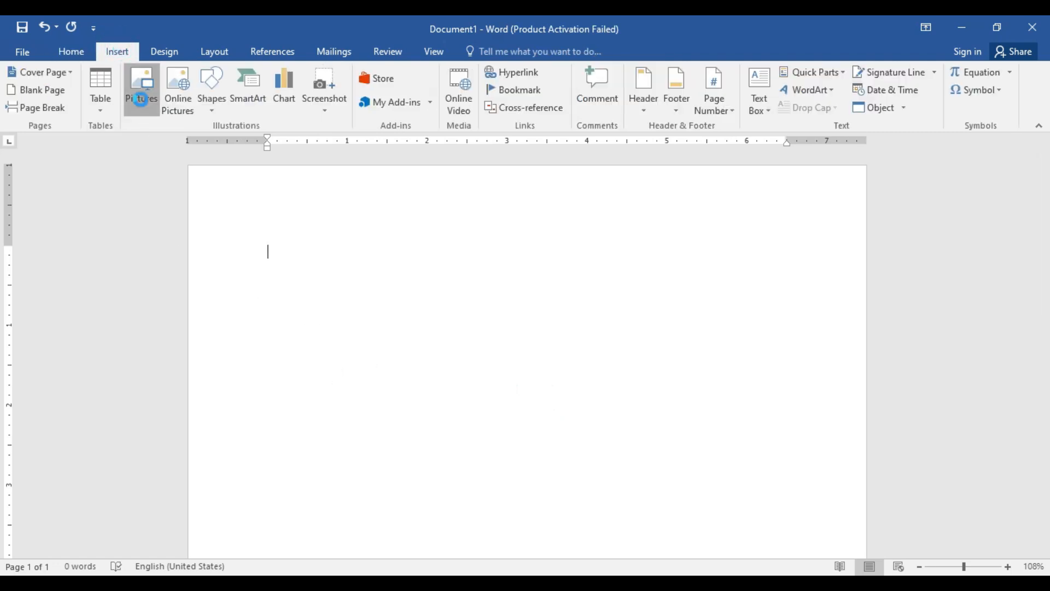
pyautogui.scroll(-5, 305, 232)
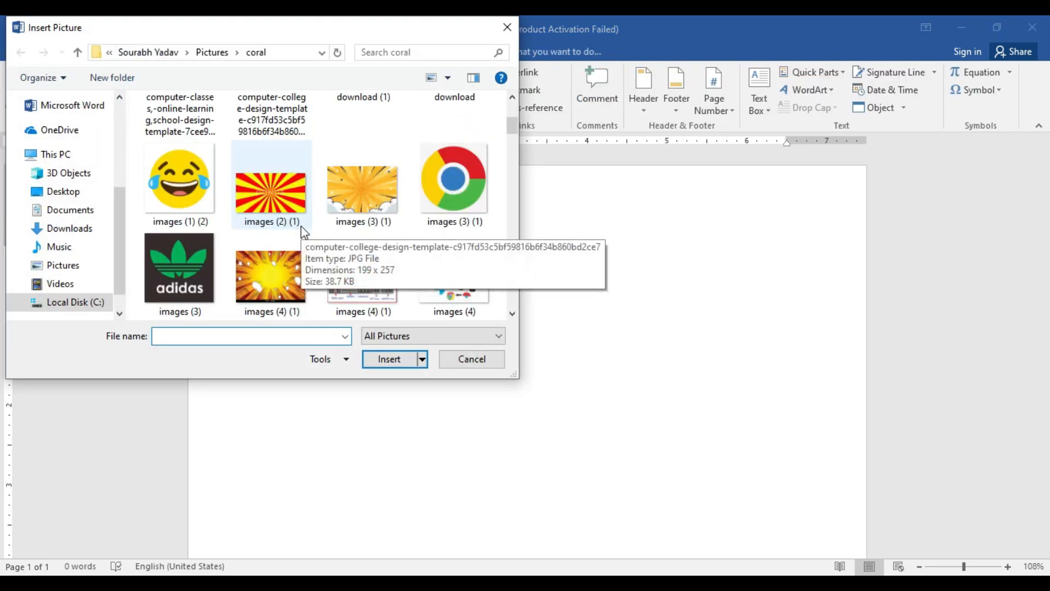
pyautogui.scroll(-8, 300, 227)
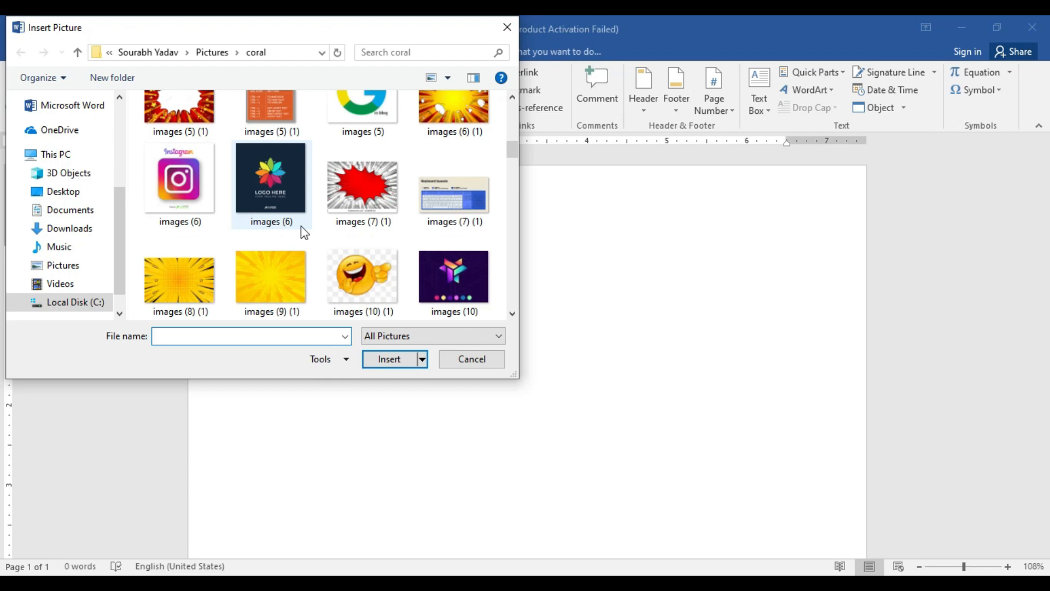
pyautogui.scroll(-6, 301, 227)
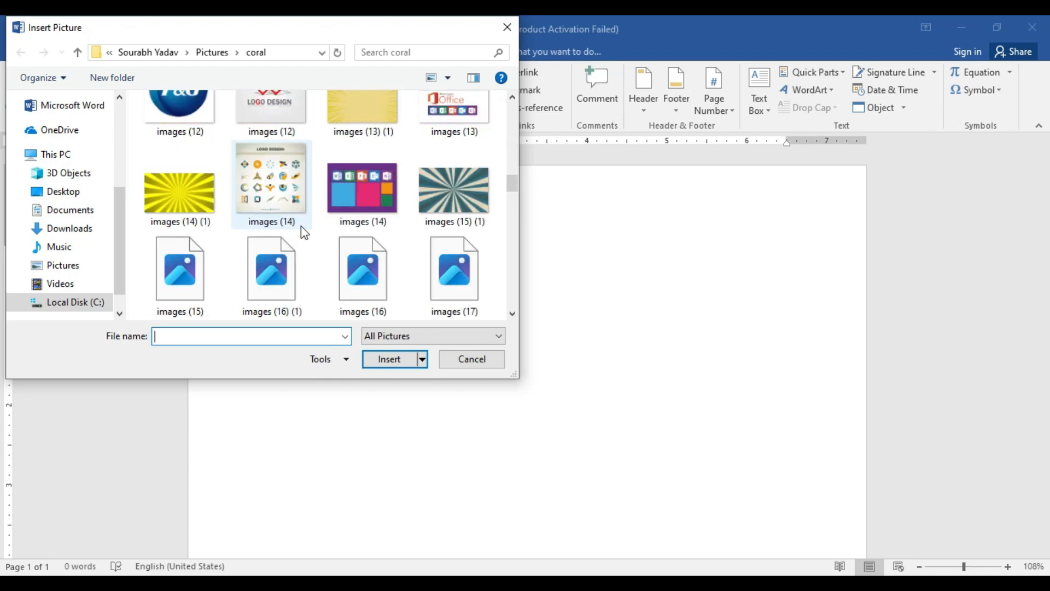
pyautogui.scroll(-6, 301, 227)
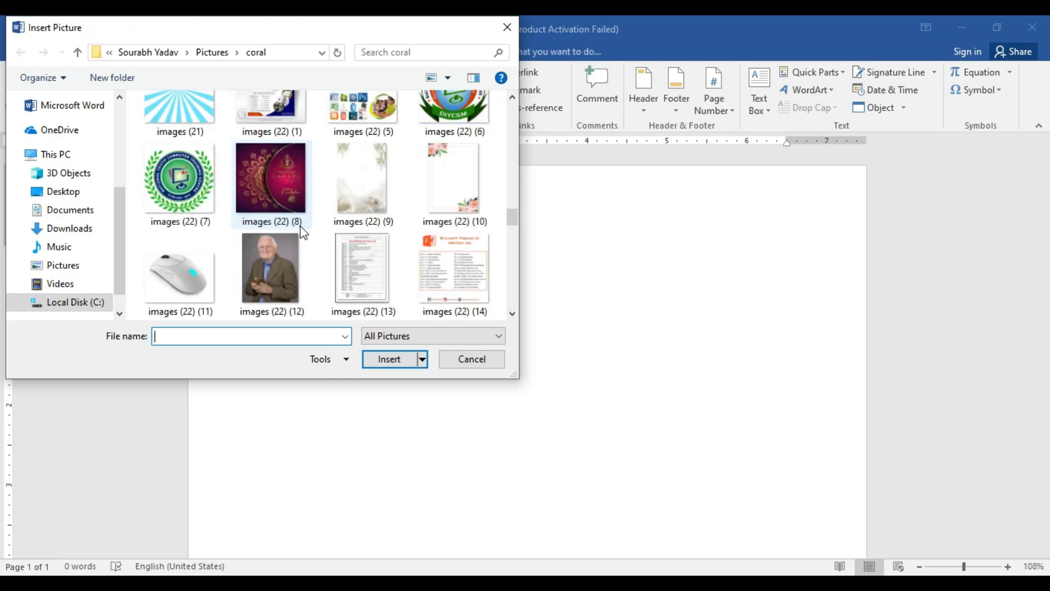
pyautogui.scroll(-2, 303, 232)
pyautogui.scroll(-8, 300, 231)
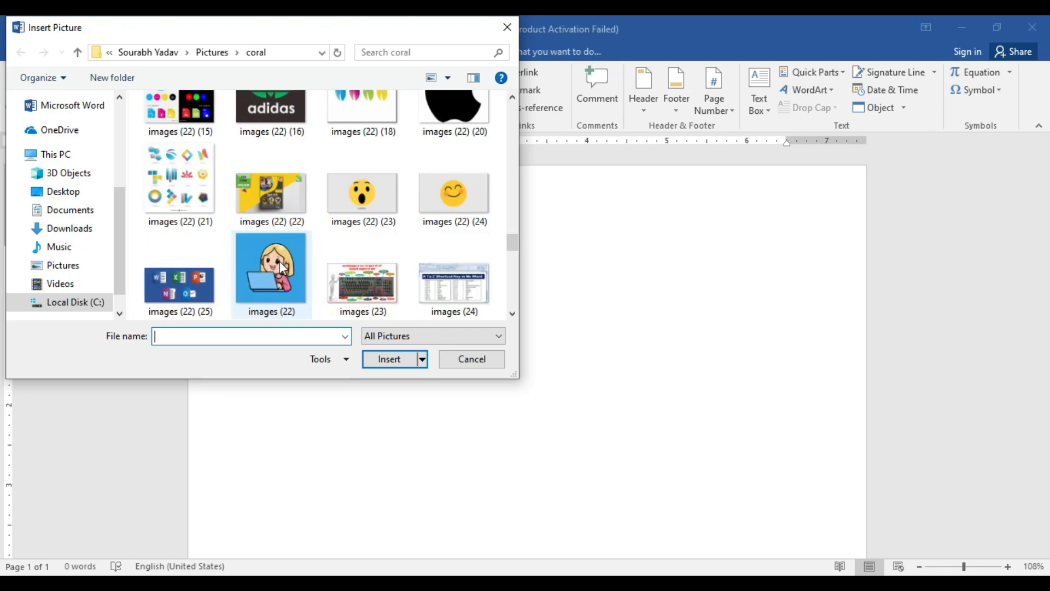
pyautogui.scroll(-2, 280, 262)
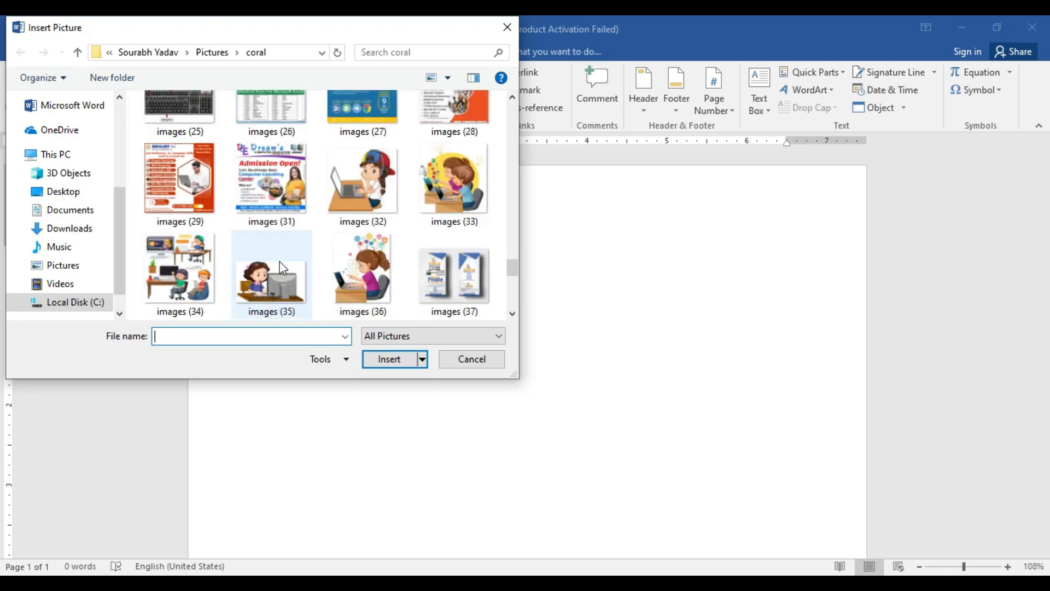
pyautogui.scroll(-6, 280, 267)
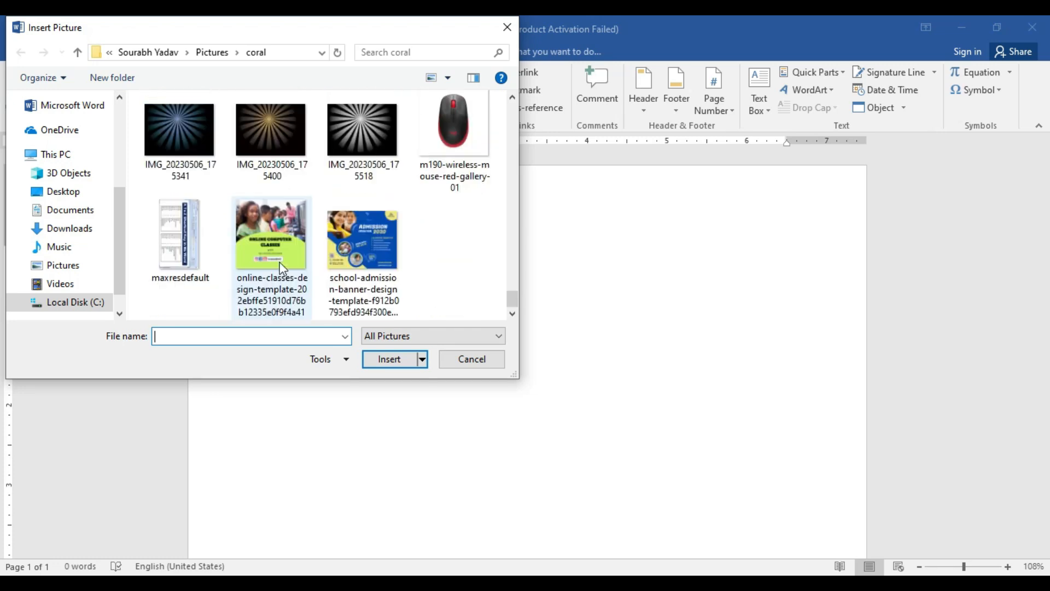
pyautogui.scroll(12, 282, 268)
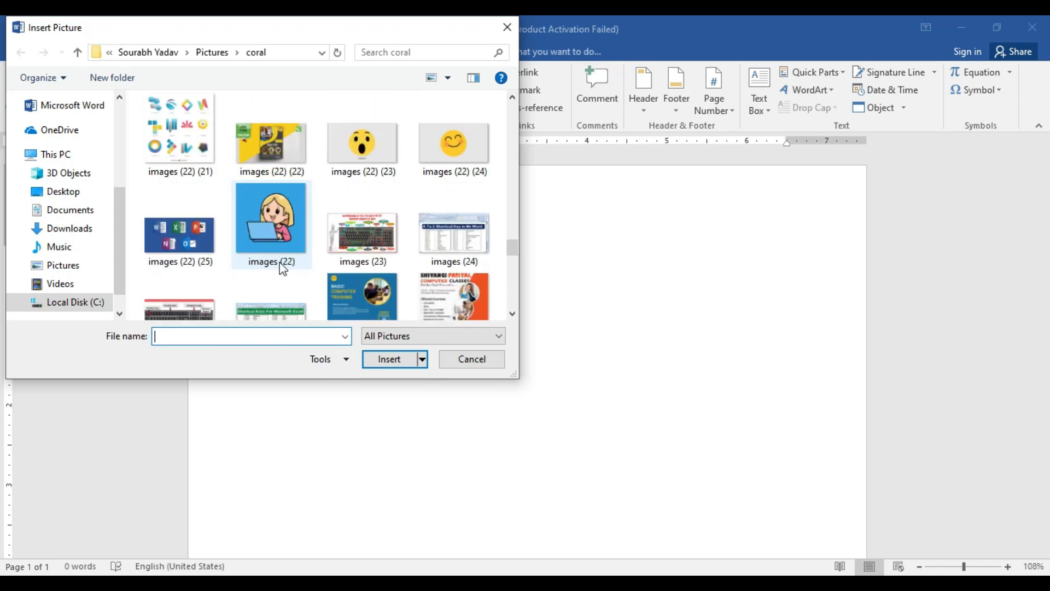
pyautogui.scroll(4, 283, 268)
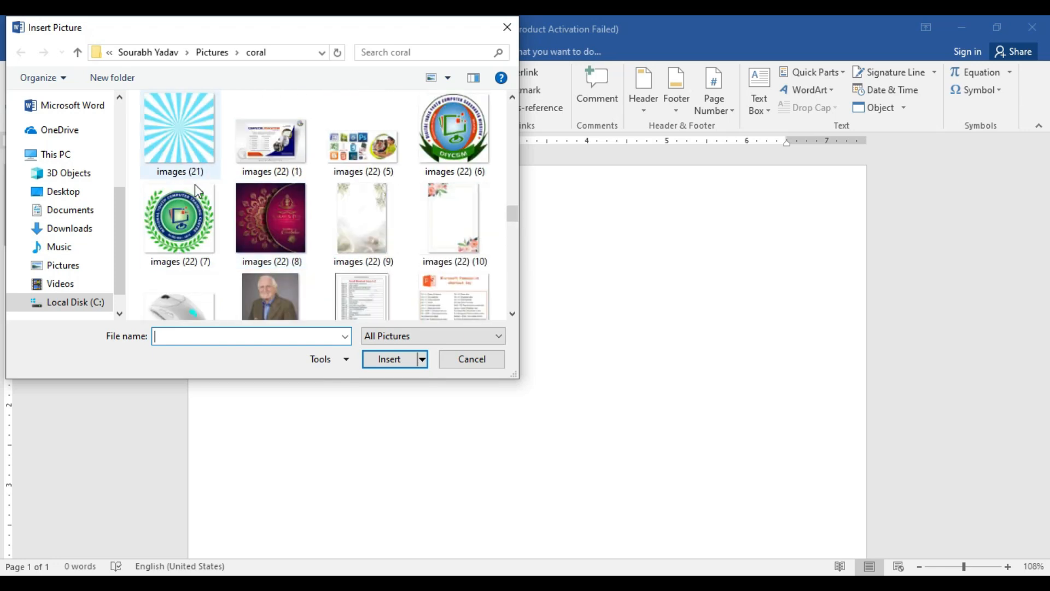
pyautogui.click(192, 196)
pyautogui.click(389, 360)
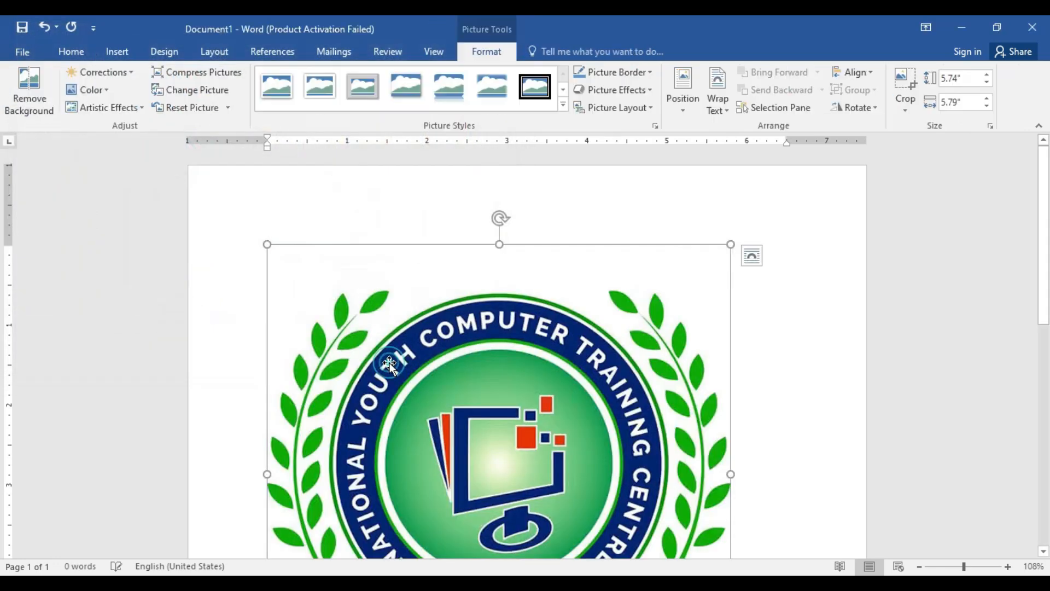
pyautogui.moveTo(731, 244); pyautogui.dragTo(354, 501)
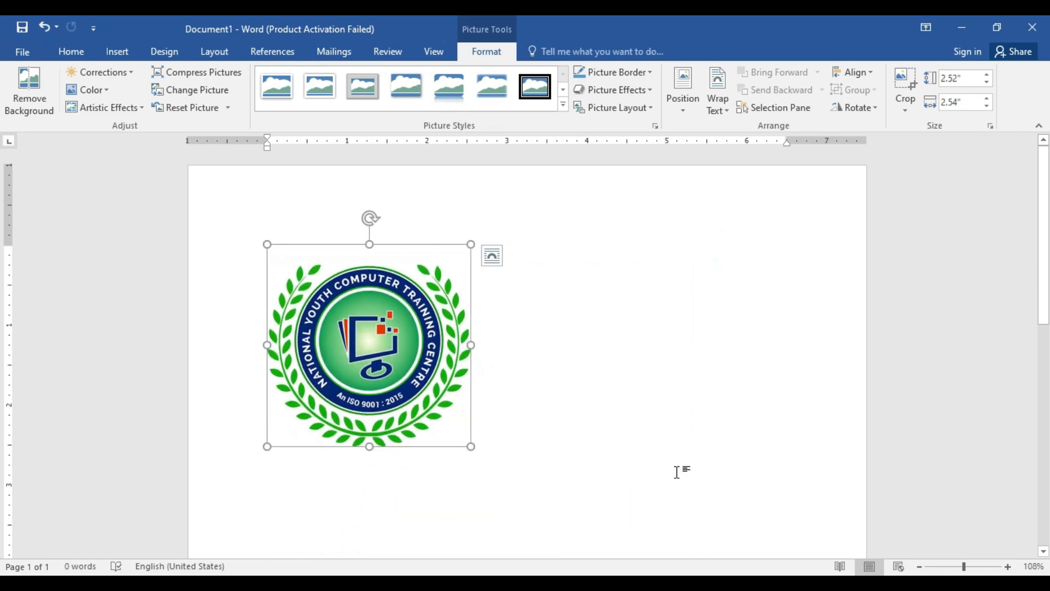
# Step: Place a copy of the logo beside the original, with both pictures set to Square text wrapping
pyautogui.hotkey('ctrl', 'v')
pyautogui.click(620, 362)
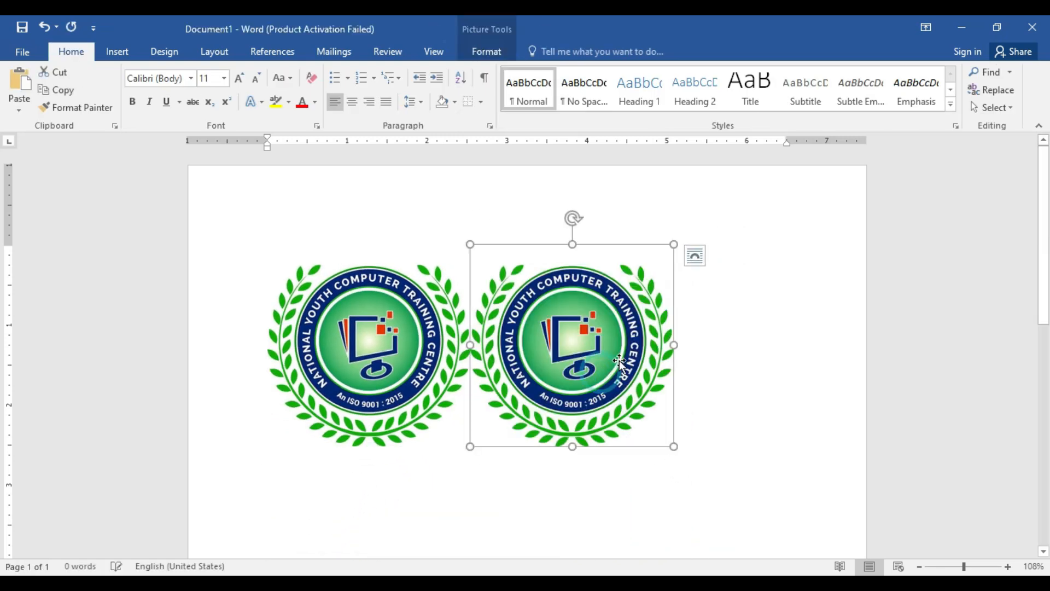
pyautogui.click(486, 52)
pyautogui.click(715, 106)
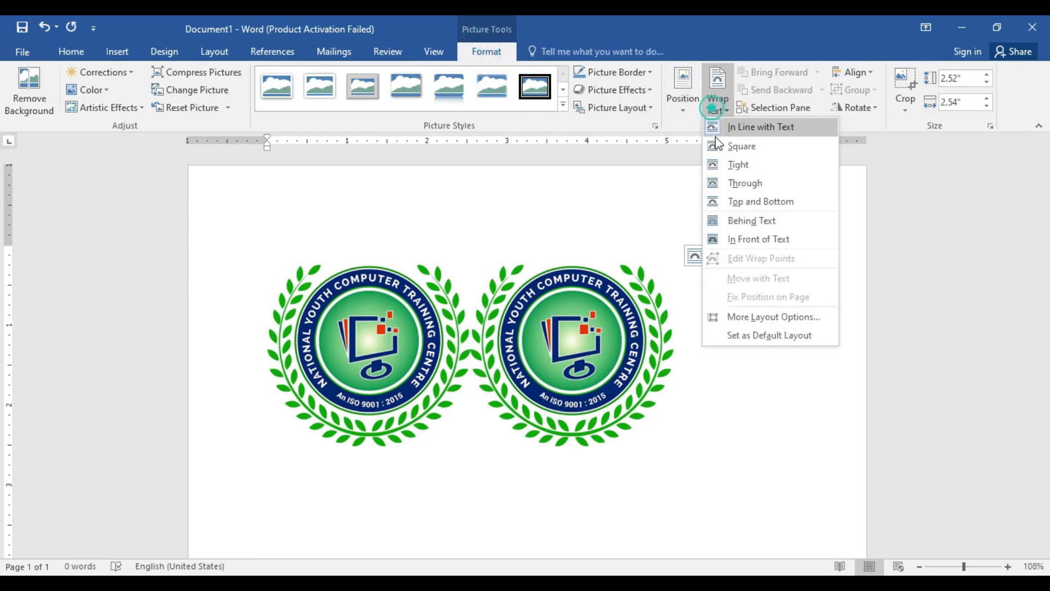
pyautogui.click(715, 145)
pyautogui.click(370, 514)
pyautogui.click(716, 109)
pyautogui.click(730, 147)
pyautogui.moveTo(427, 521); pyautogui.dragTo(395, 327)
pyautogui.click(540, 361)
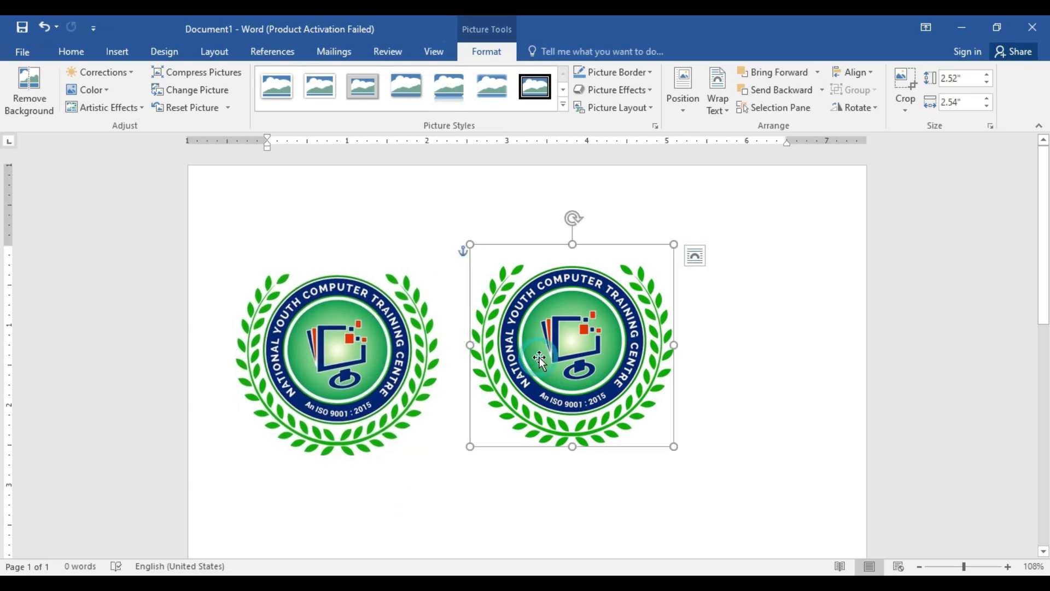
# Step: Compress only the right-hand logo with the E-mail (96 ppi) target output, deleting its cropped areas
pyautogui.click(170, 70)
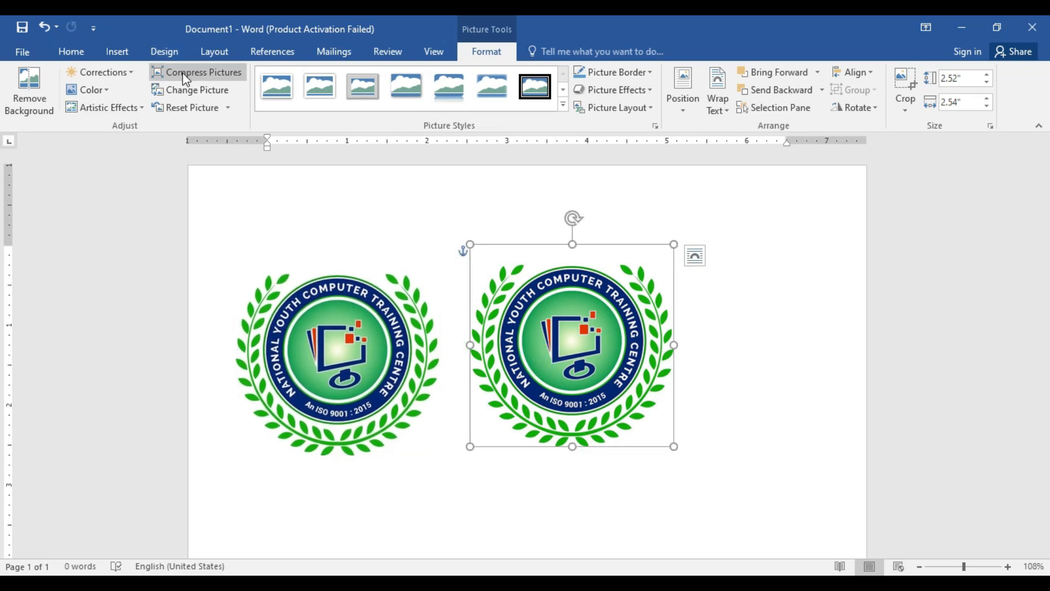
pyautogui.click(406, 339)
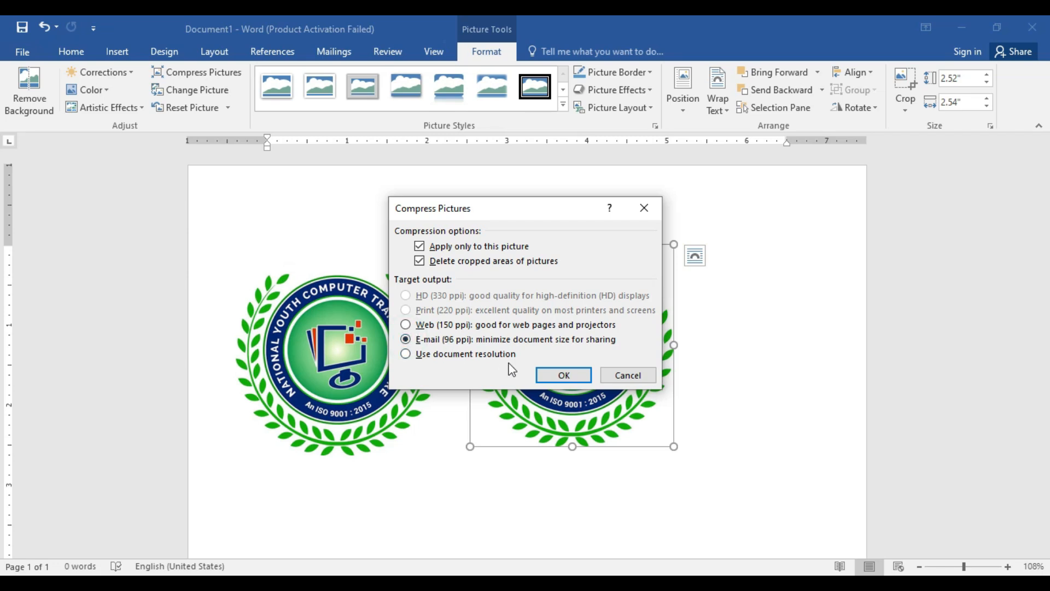
pyautogui.click(561, 378)
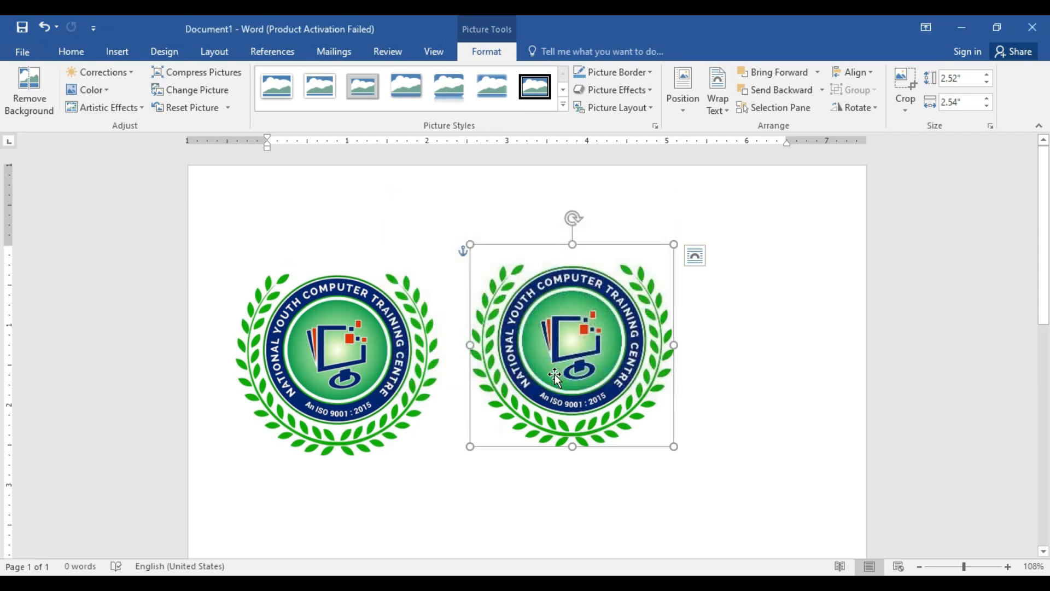
# Step: Zoom in to 324% and compare the image quality of the uncompressed and compressed logos
pyautogui.click(984, 567)
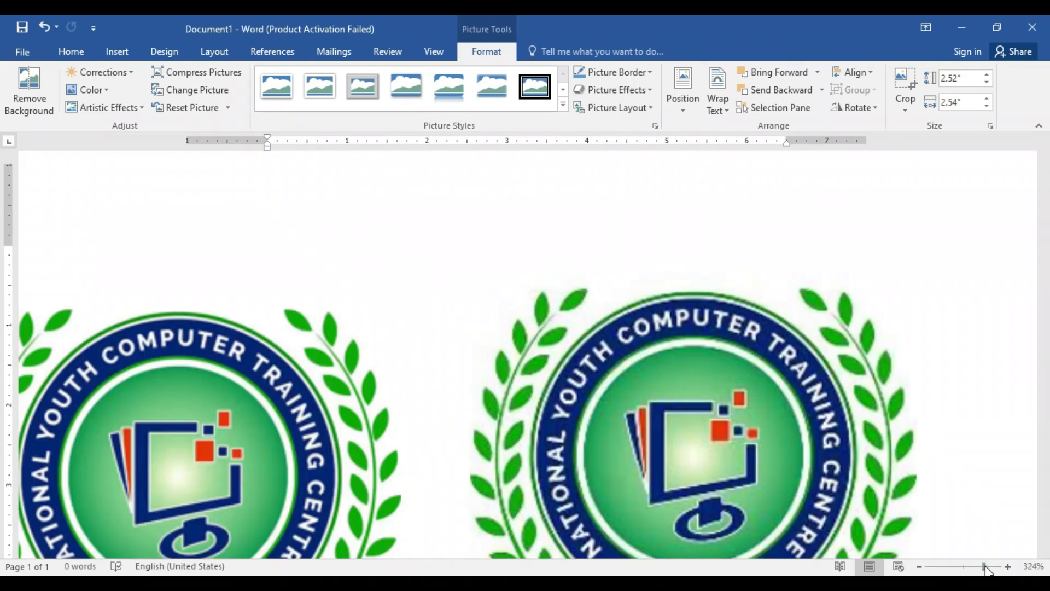
pyautogui.moveTo(692, 553); pyautogui.dragTo(637, 556)
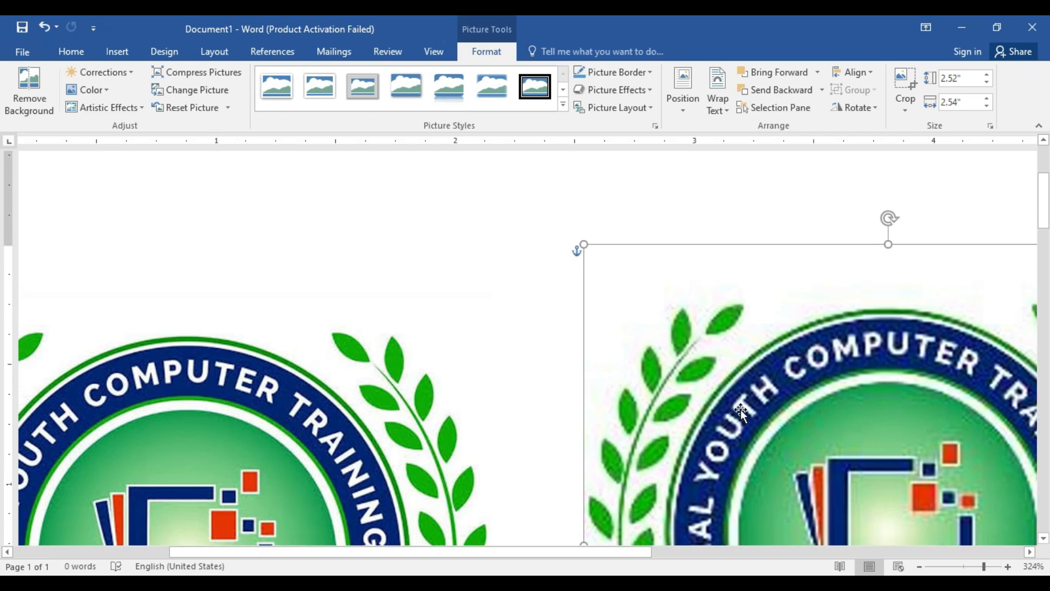
pyautogui.click(344, 448)
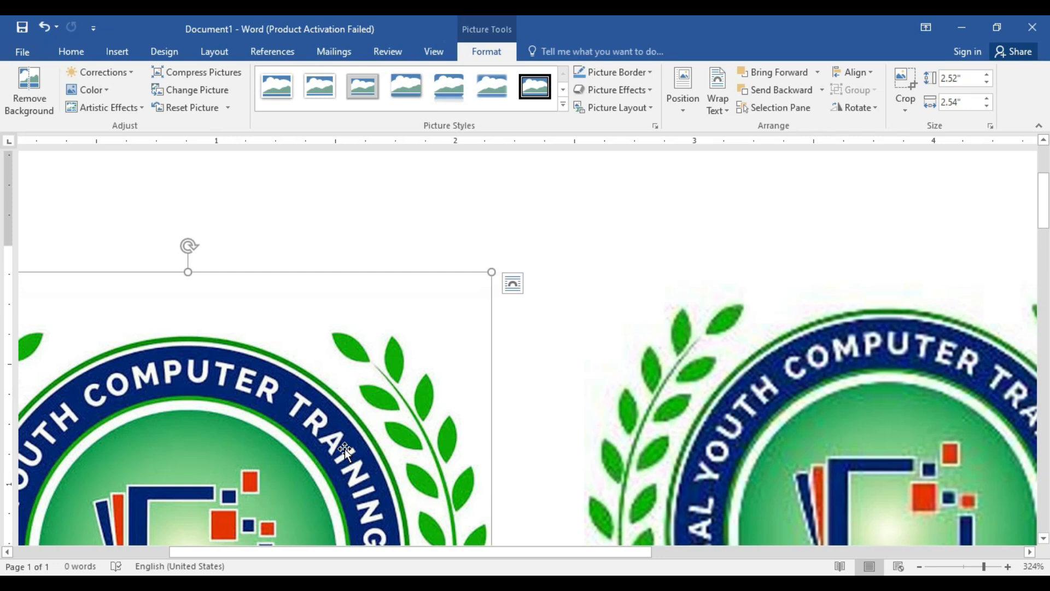